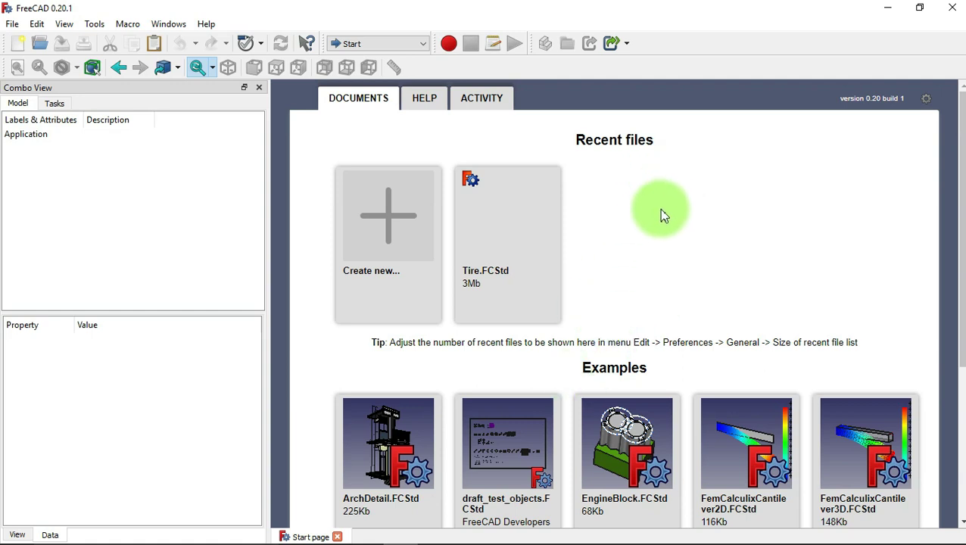
- Create a new Part Design document with a body and a sketch on YZ_Plane
click(401, 214)
click(402, 45)
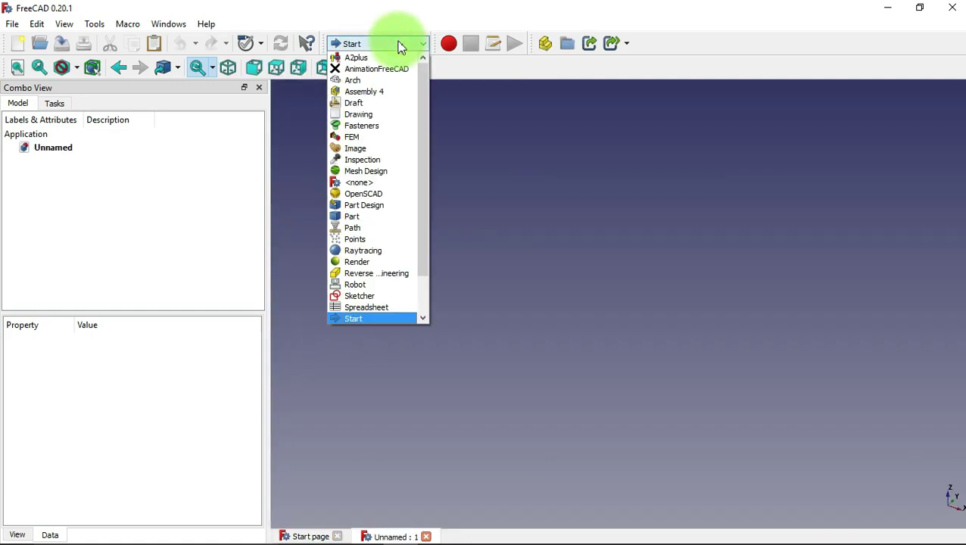
click(387, 206)
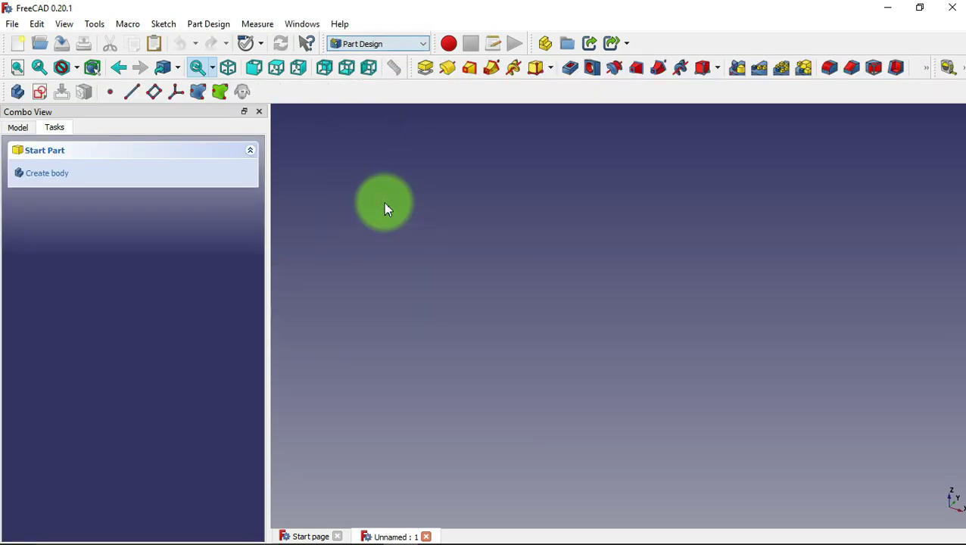
click(128, 179)
click(127, 177)
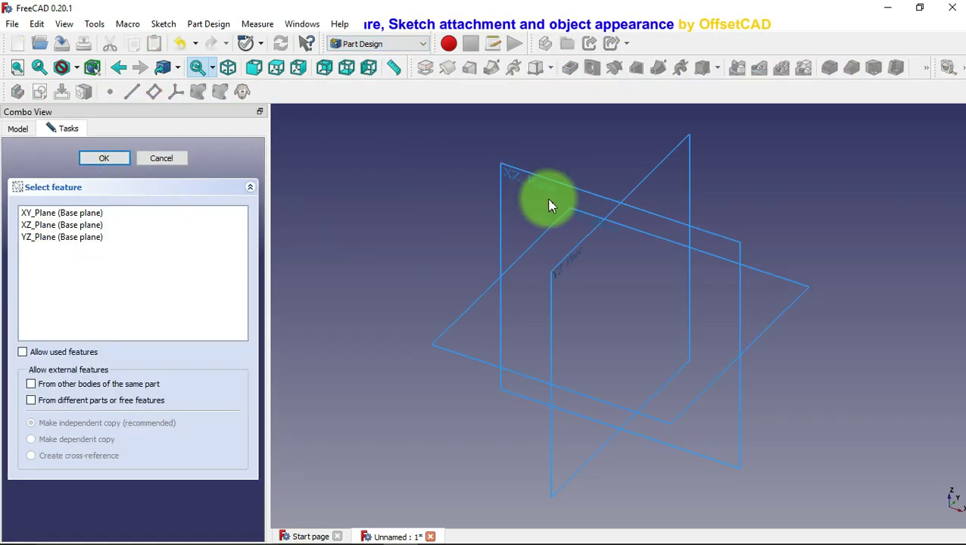
click(571, 264)
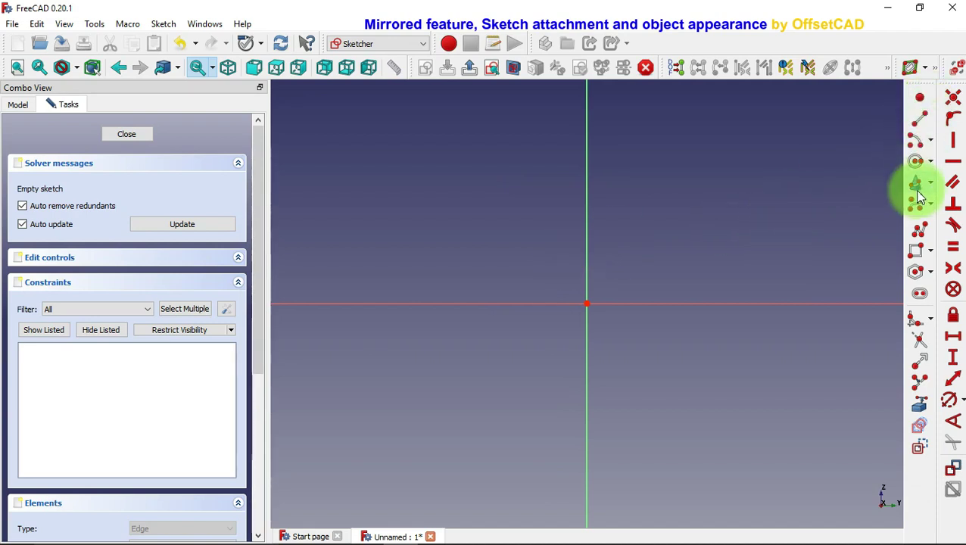
- Start the polyline outline with the top edge, a drop, and a short bottom edge
click(919, 227)
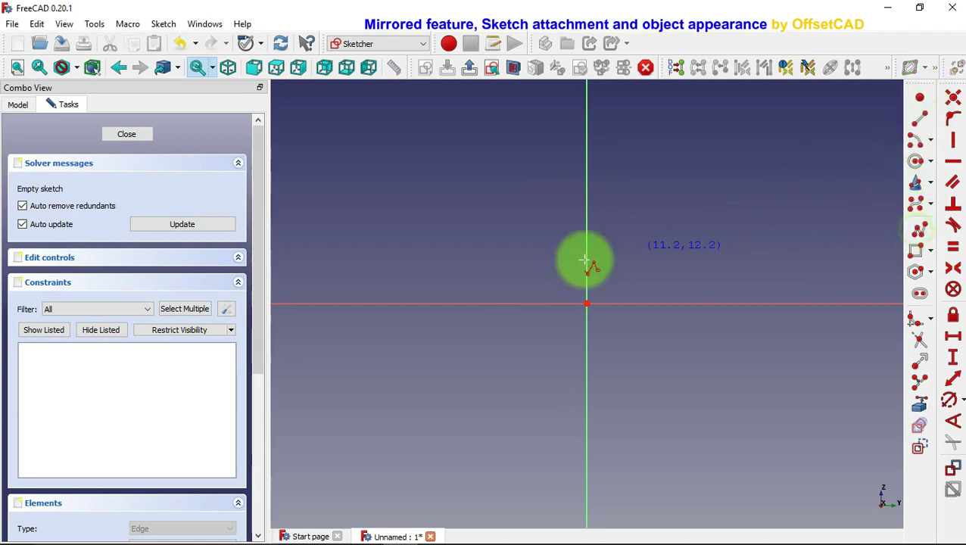
click(537, 183)
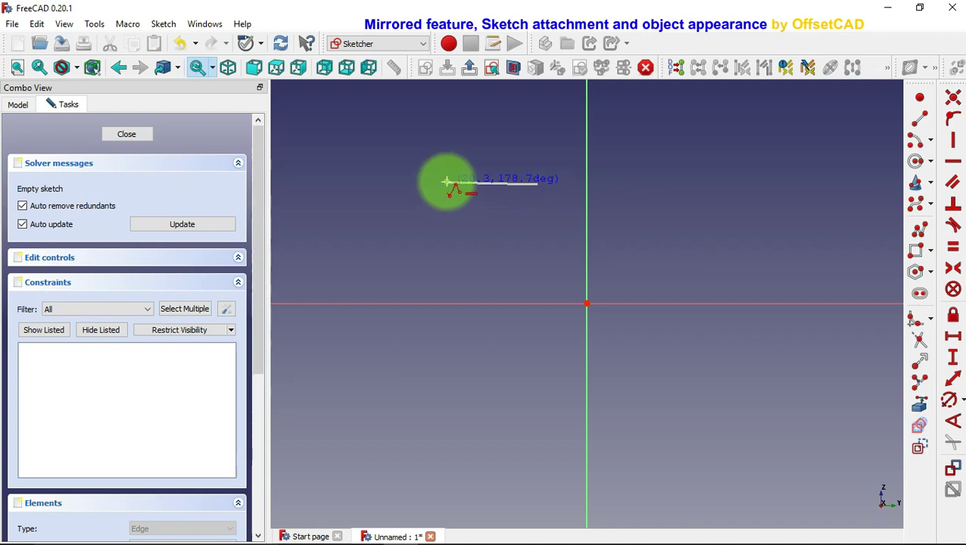
click(448, 184)
click(448, 265)
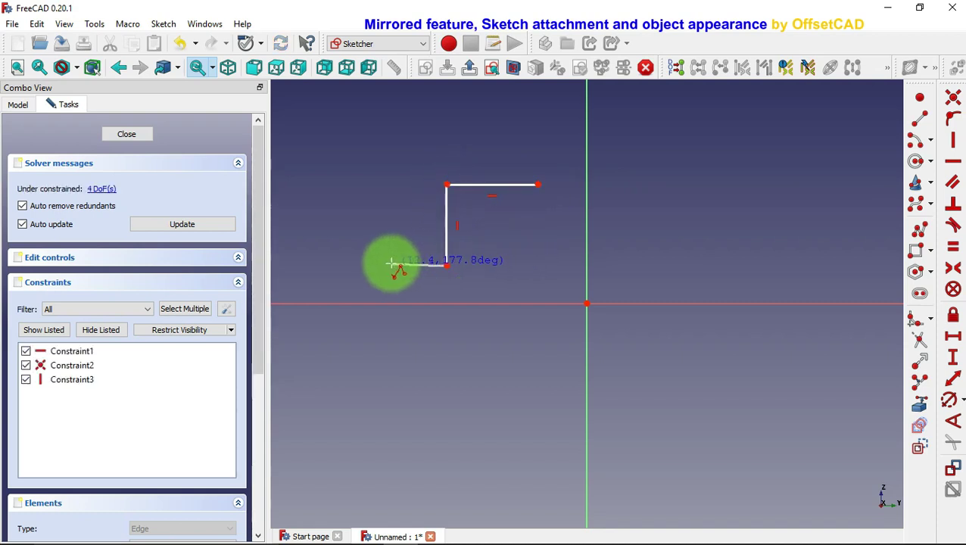
click(389, 266)
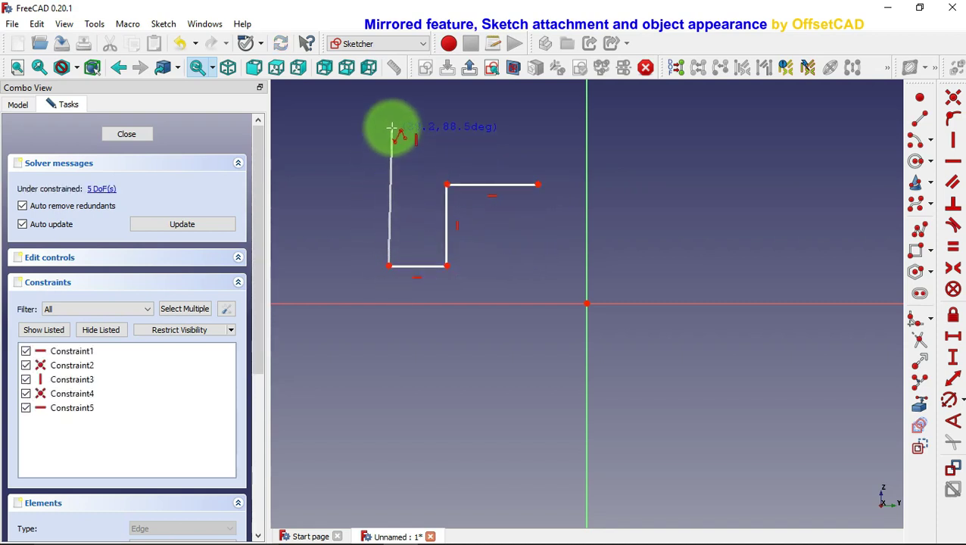
- Finish the outline with the left jog, slanted edge, and top edge back to the axis
scroll(381, 430, down, 3)
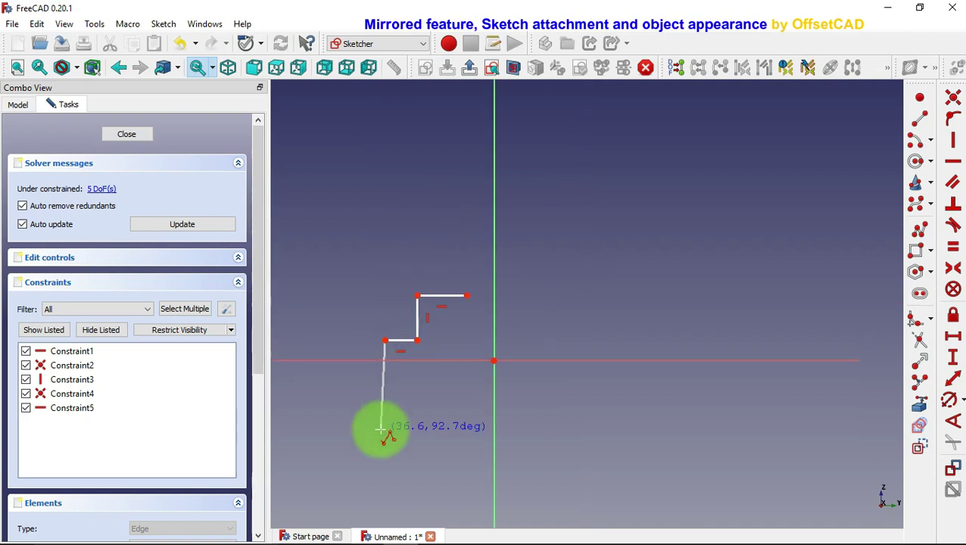
click(387, 234)
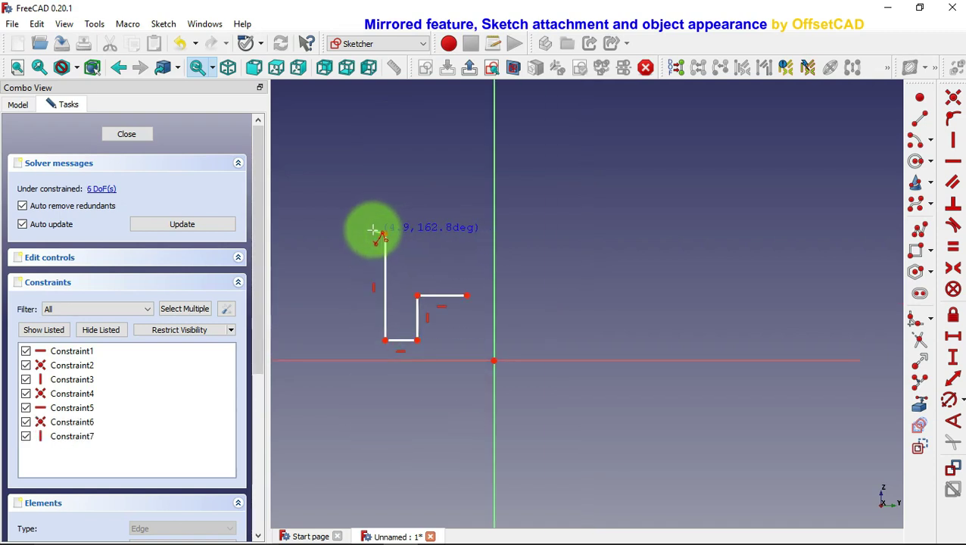
click(361, 233)
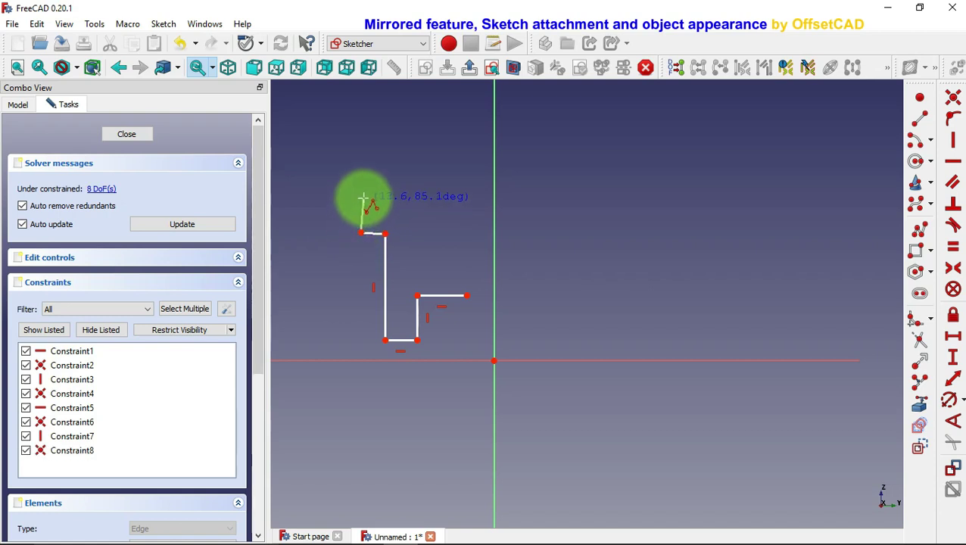
click(361, 185)
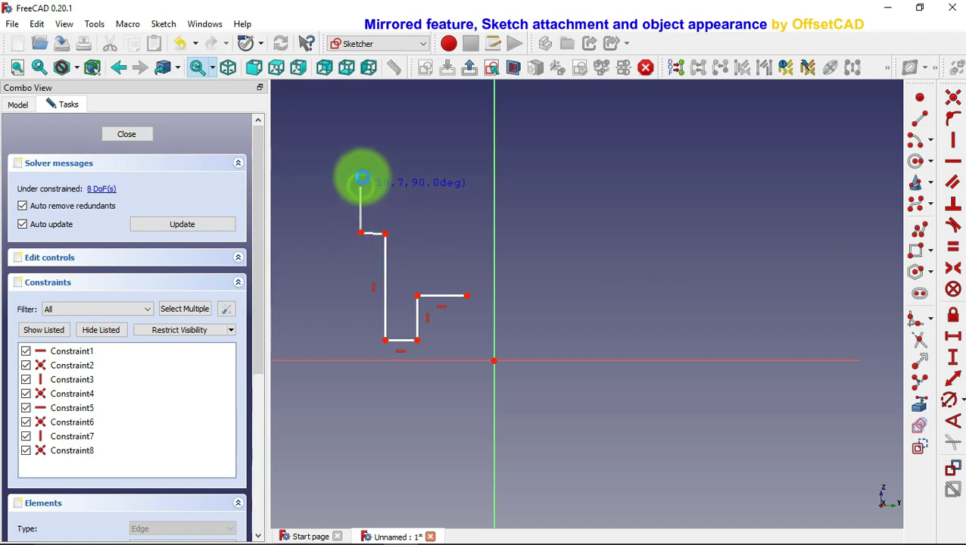
click(408, 108)
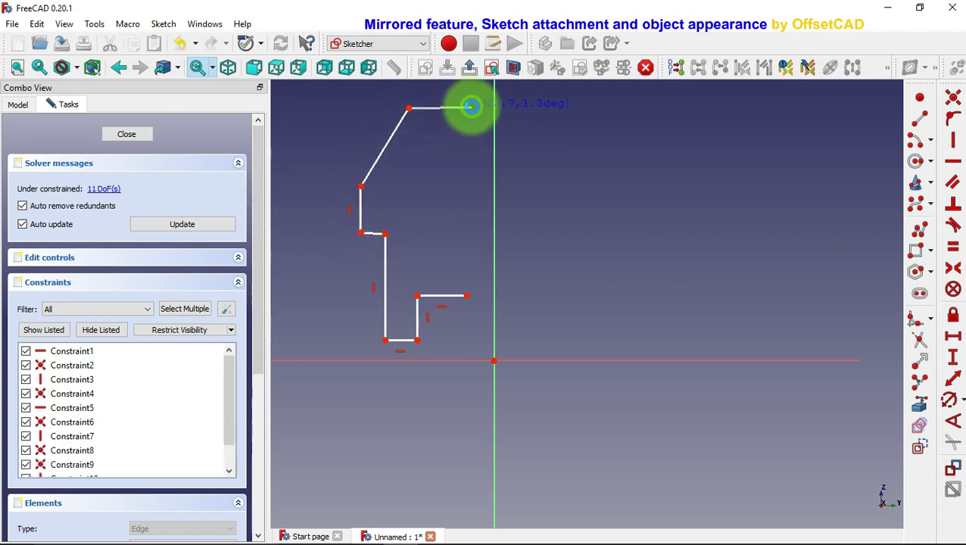
click(471, 107)
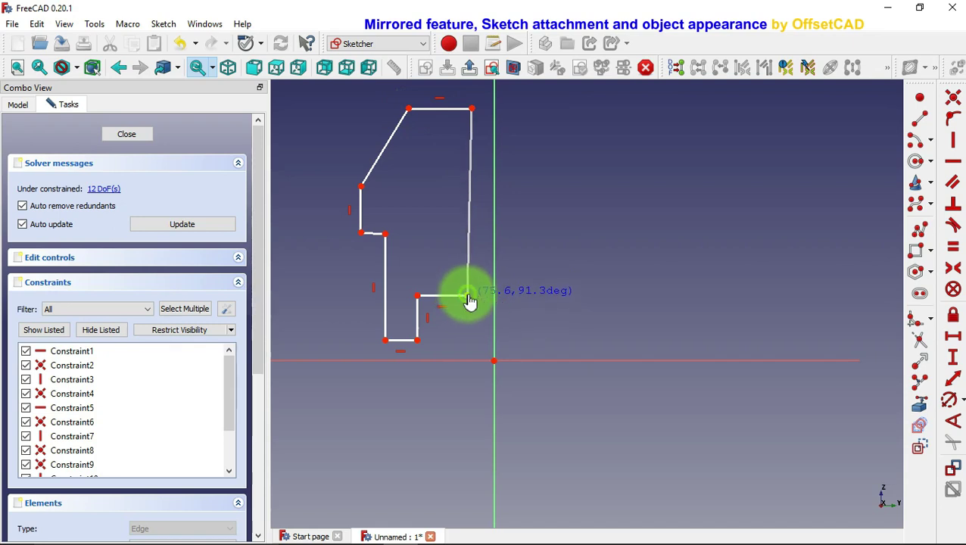
click(953, 161)
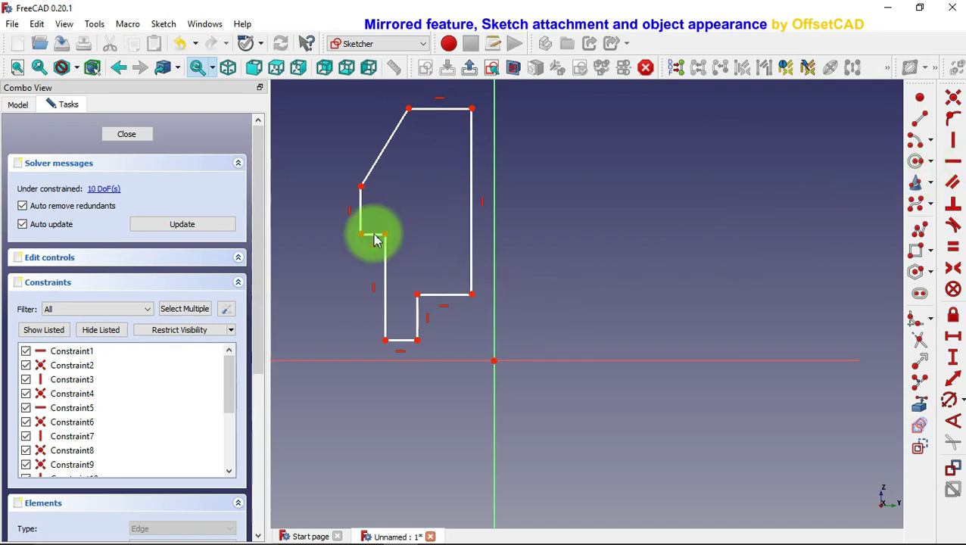
- Make the jog edge horizontal and dimension horizontal edges 30, 18, 20 and 6 mm
click(954, 347)
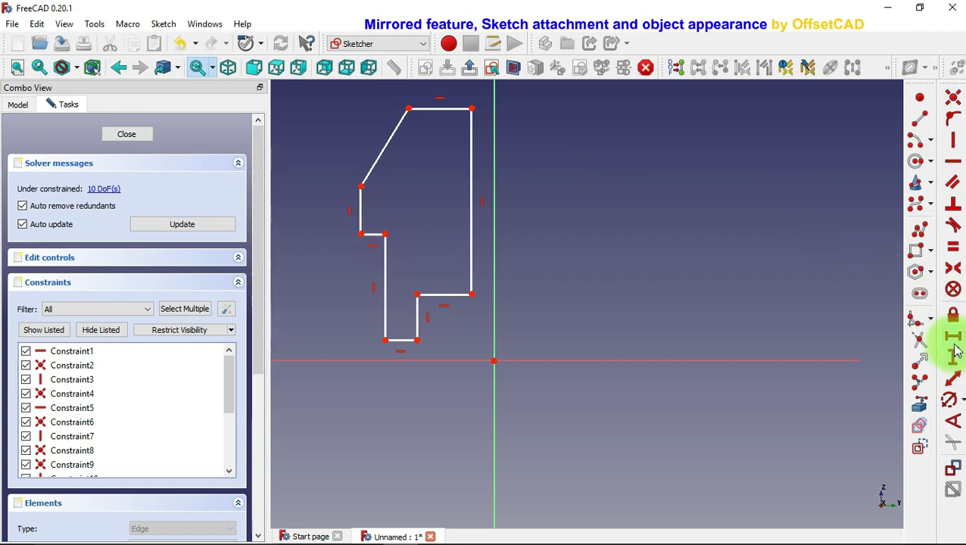
click(425, 109)
text(30)
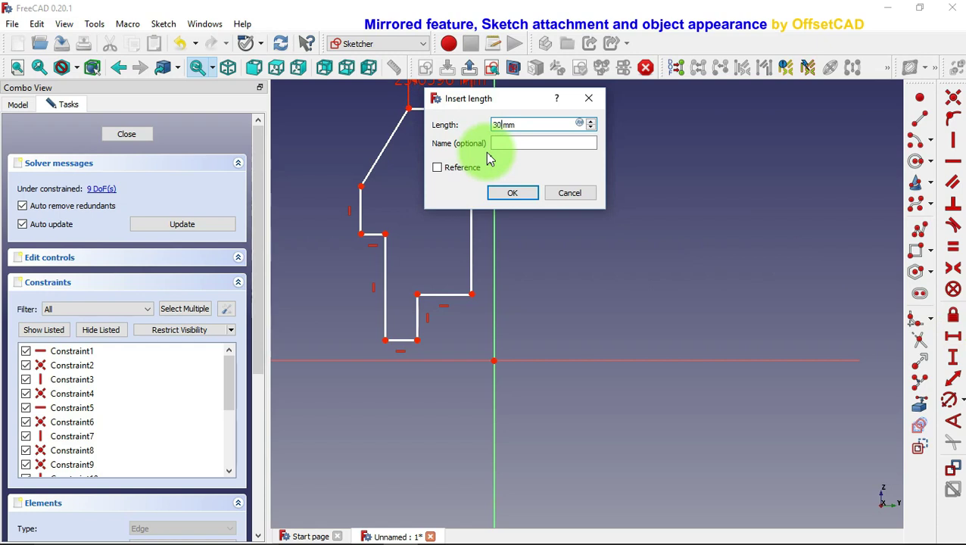
key(Return)
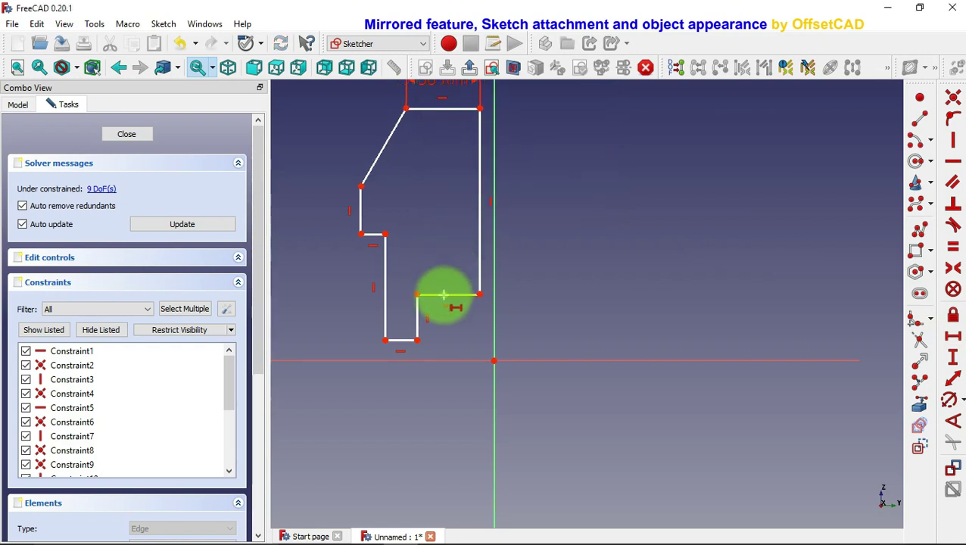
click(444, 295)
text(18)
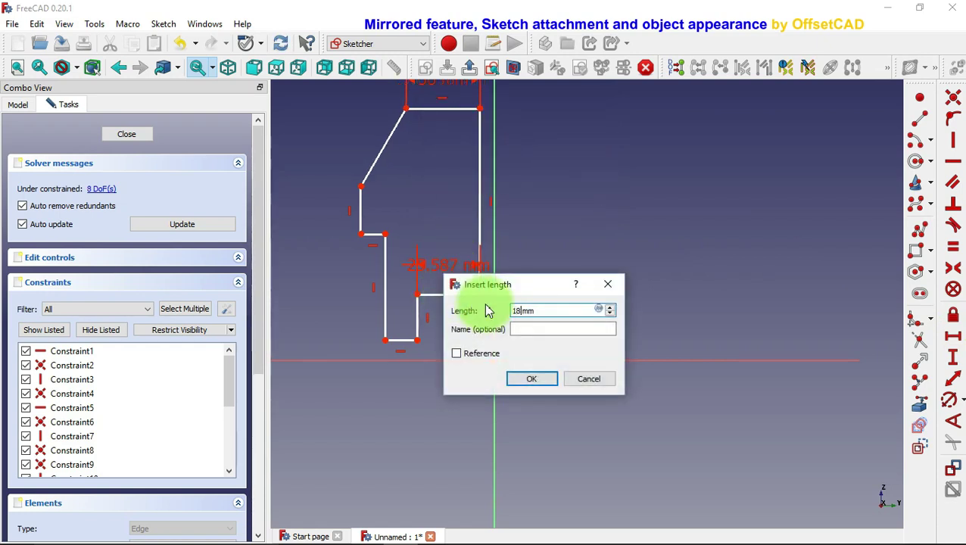
click(531, 378)
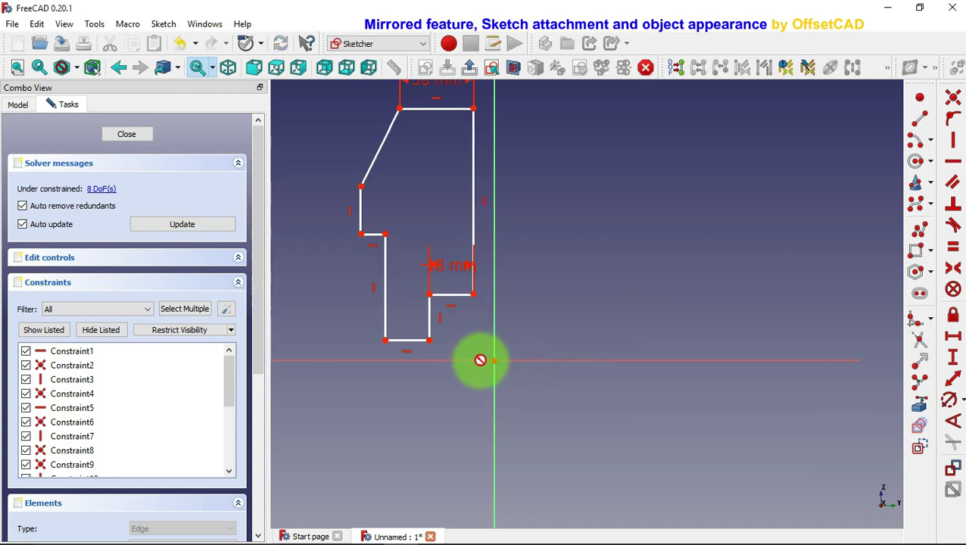
click(399, 340)
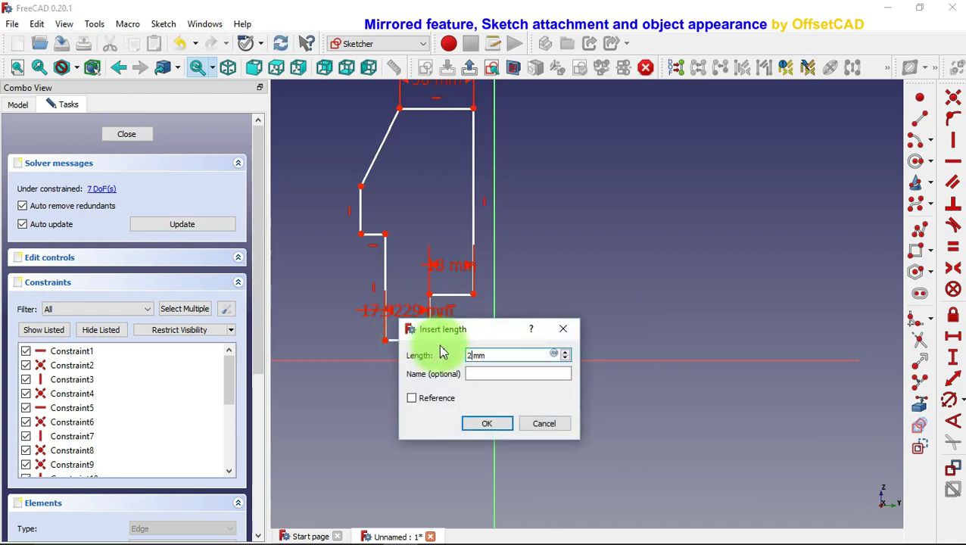
click(487, 425)
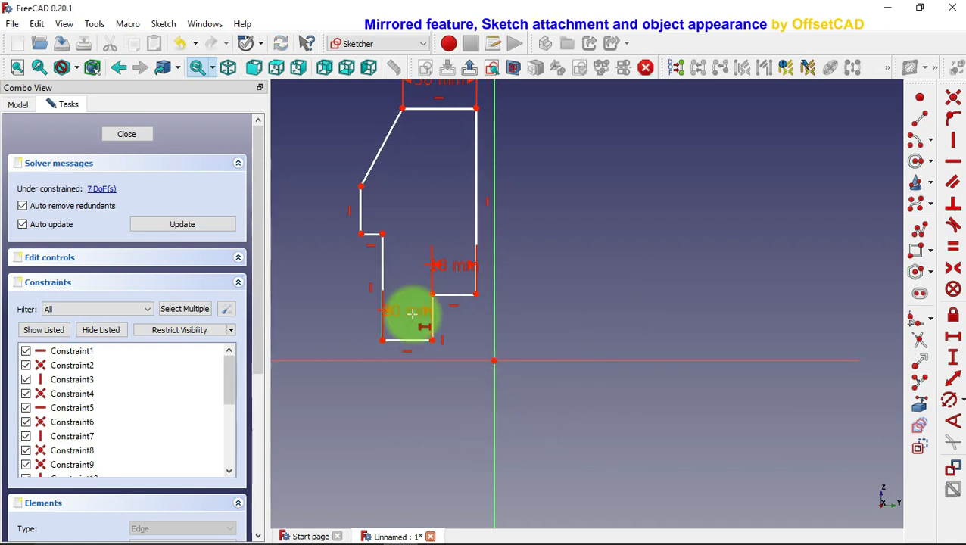
click(371, 235)
click(455, 319)
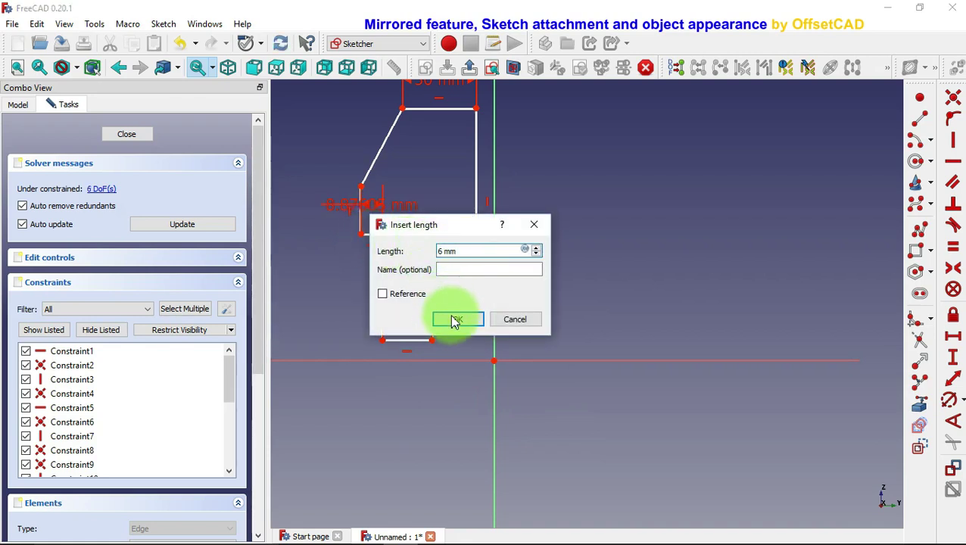
- Dimension the lower vertical edge 20 mm and the short left vertical edge 5 mm
click(955, 360)
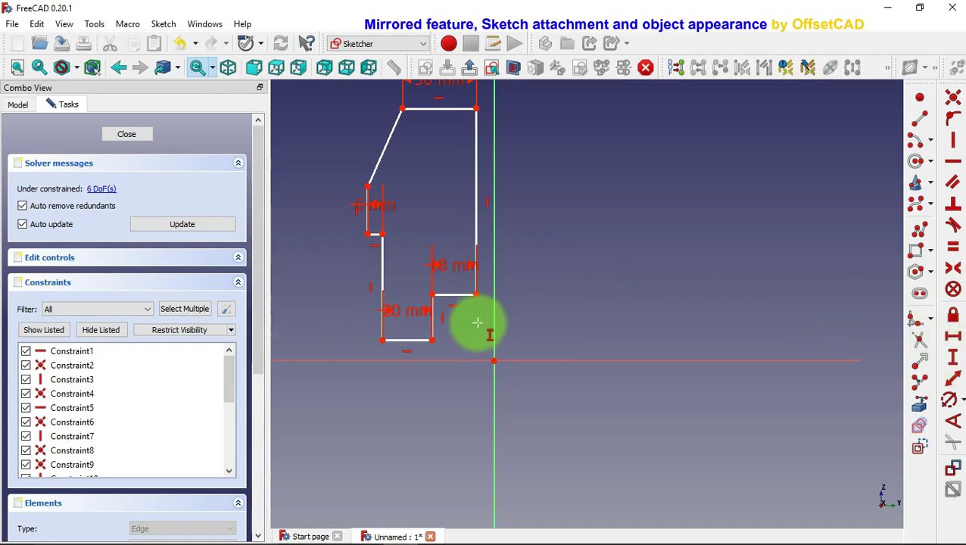
click(432, 310)
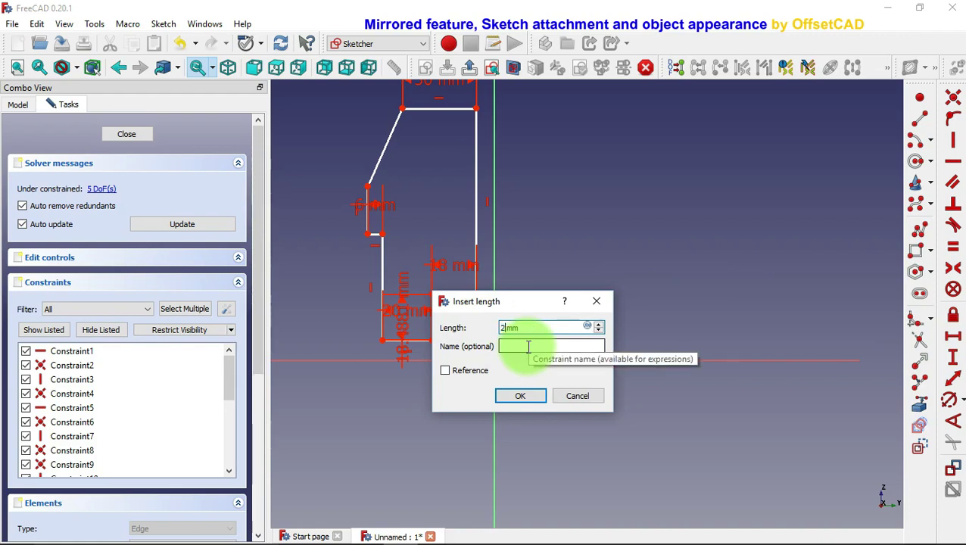
click(524, 396)
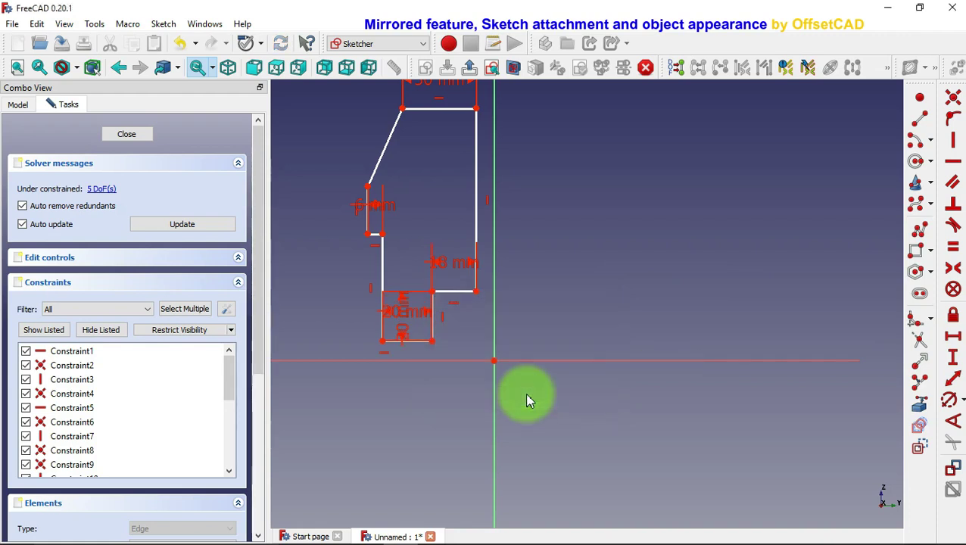
click(368, 227)
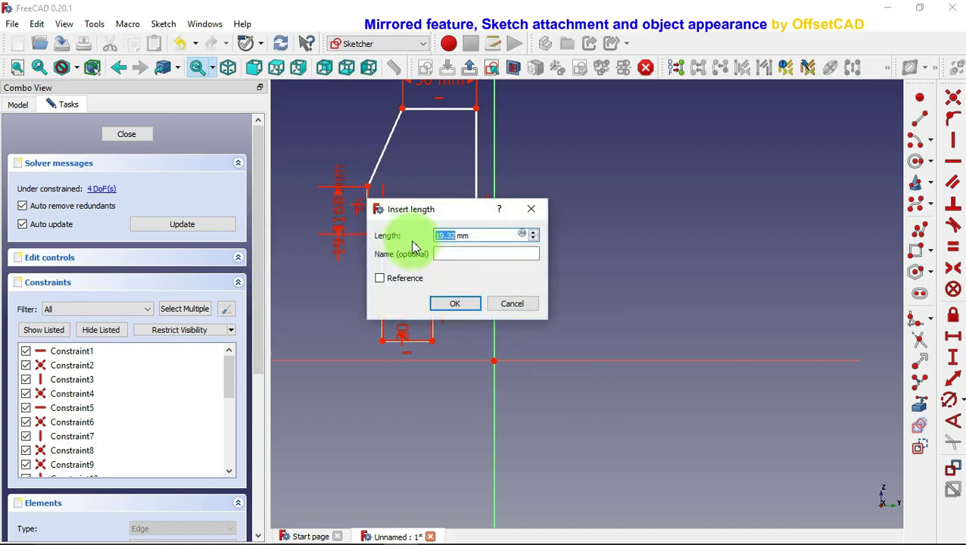
text(5)
click(458, 303)
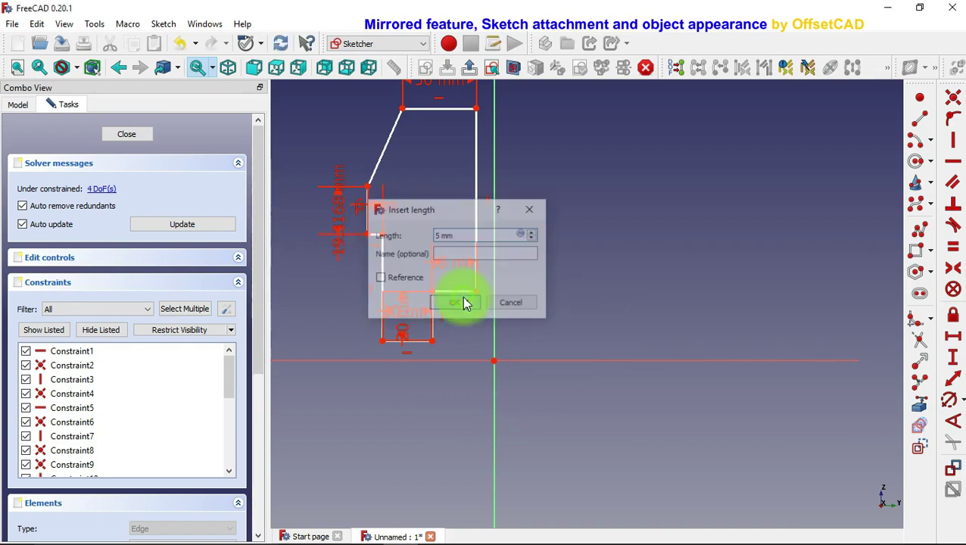
- Give the slanted upper section a 36 mm vertical height
scroll(351, 393, down, 1)
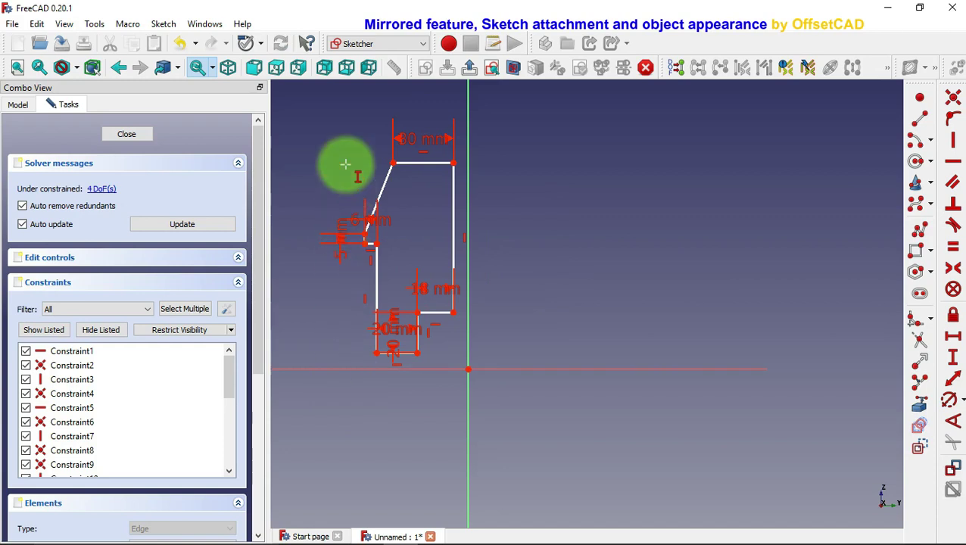
scroll(361, 95, up, 2)
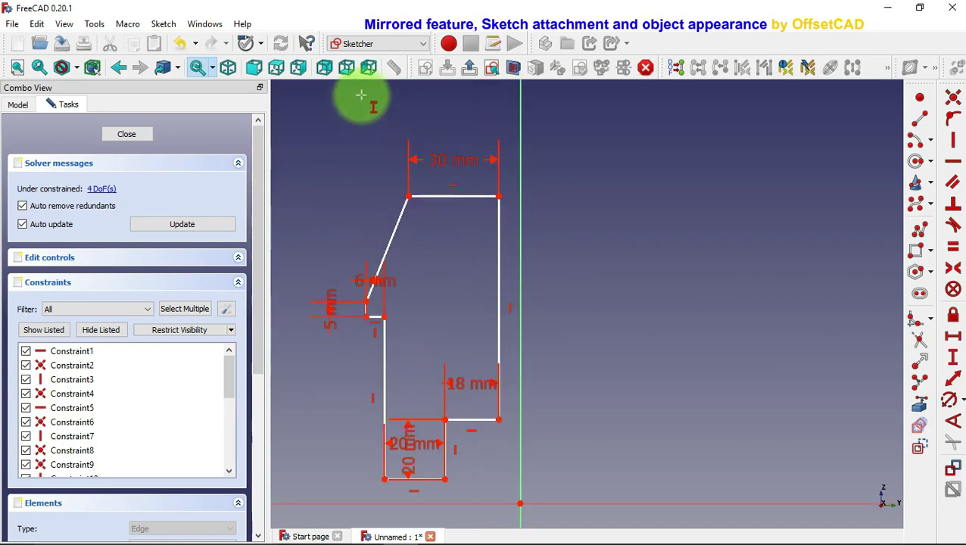
click(408, 197)
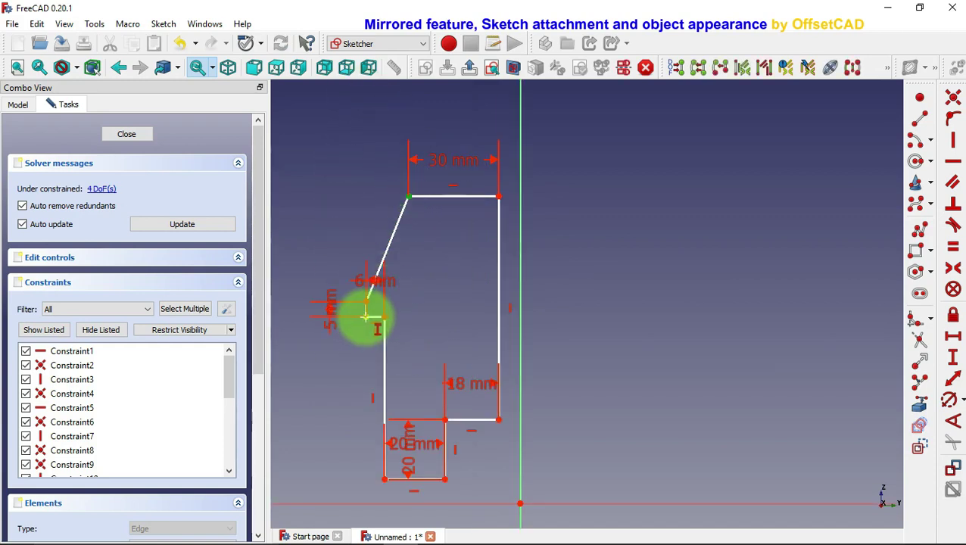
click(366, 324)
text(36)
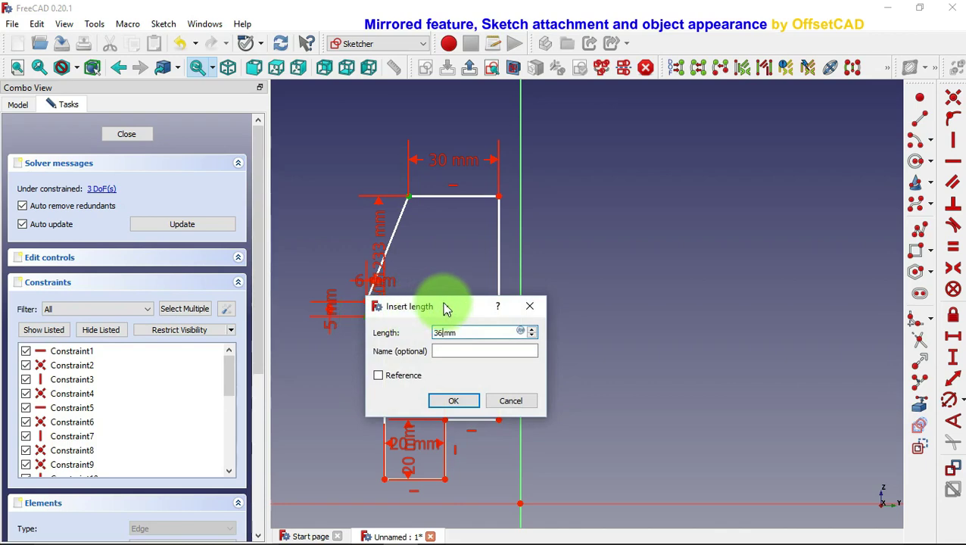
click(453, 401)
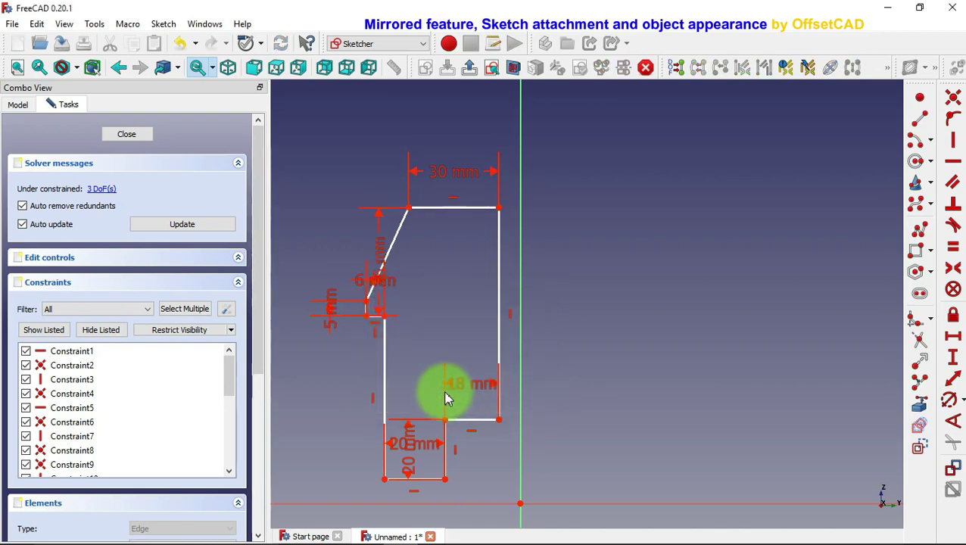
- Set the left edge height to 64 mm and drag the profile up off the axis
click(386, 365)
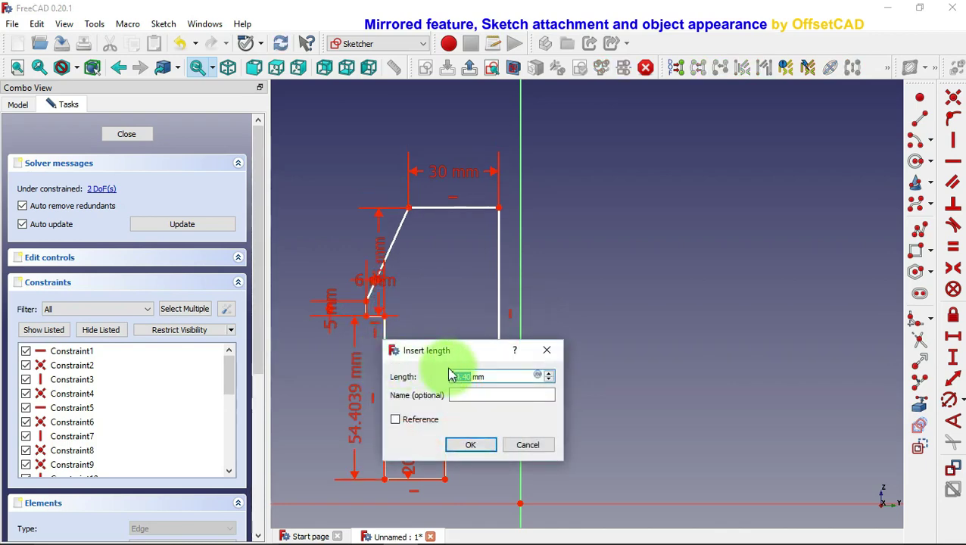
click(476, 447)
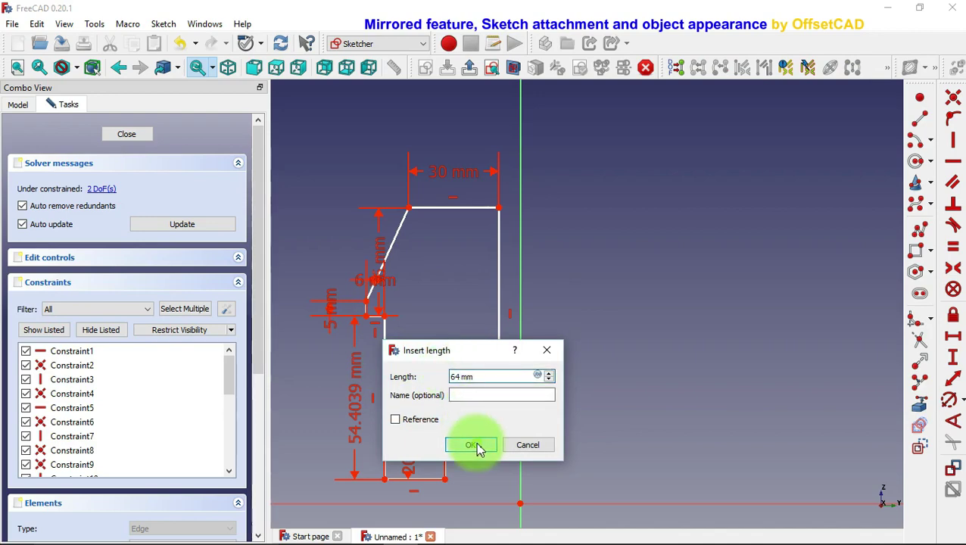
scroll(587, 343, down, 2)
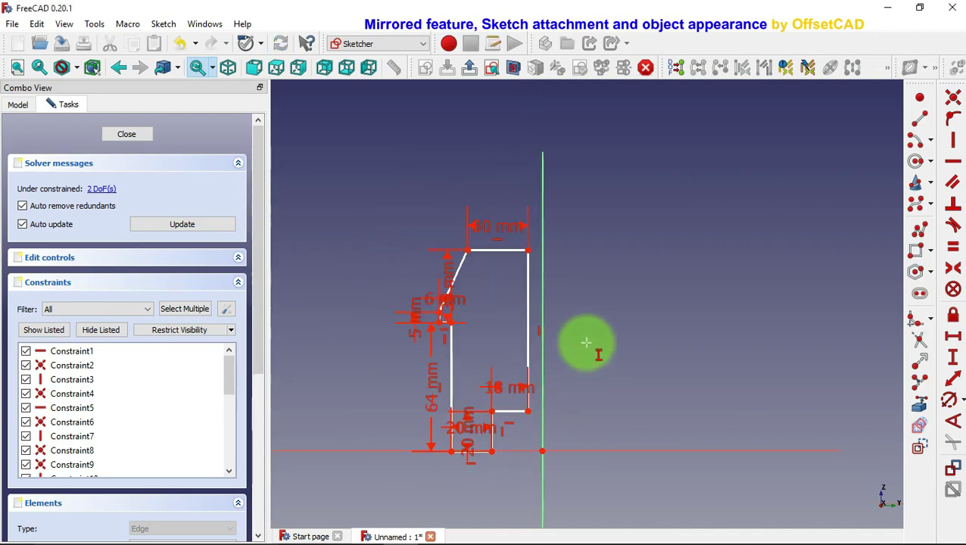
scroll(509, 485, up, 2)
scroll(503, 480, up, 2)
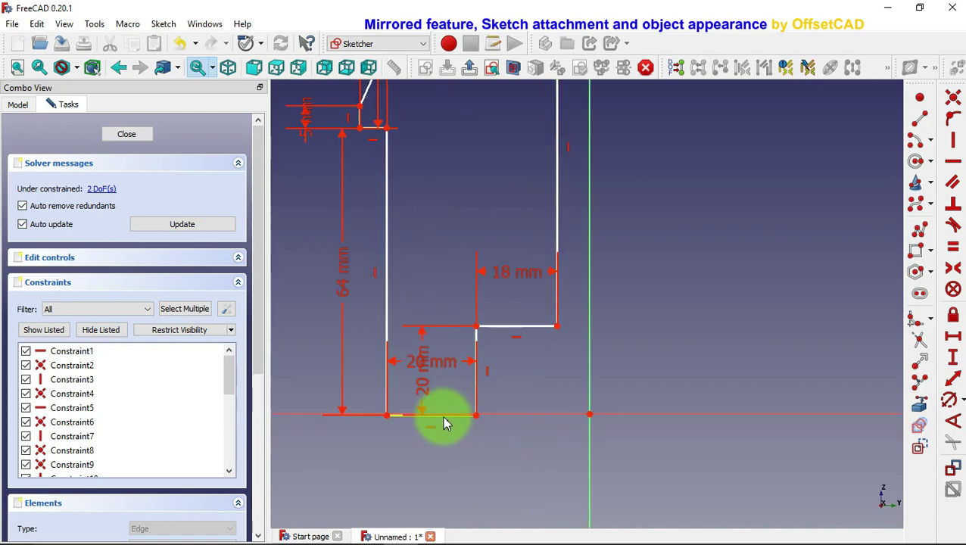
drag(444, 418, 447, 363)
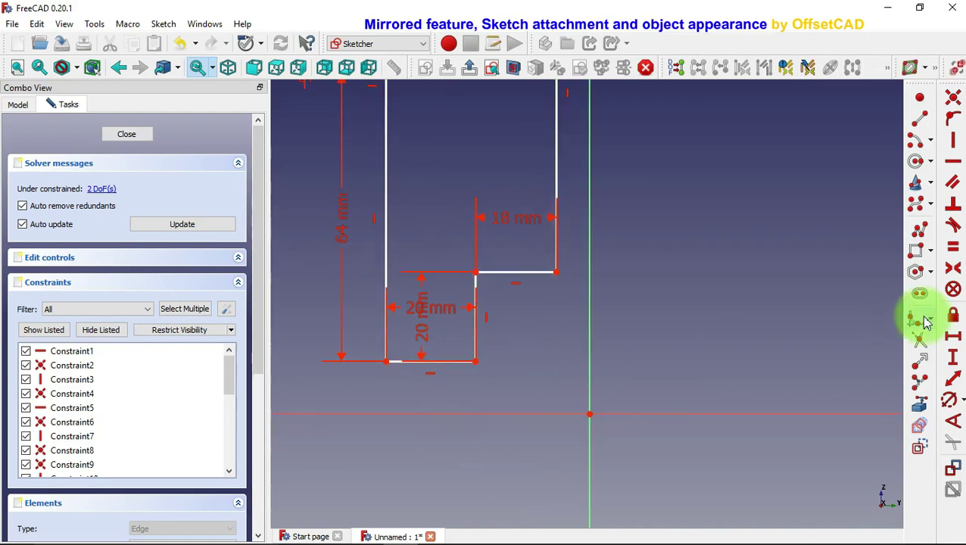
- Lock the bottom-right corner to the origin with 0 mm vertical and horizontal distances
click(954, 357)
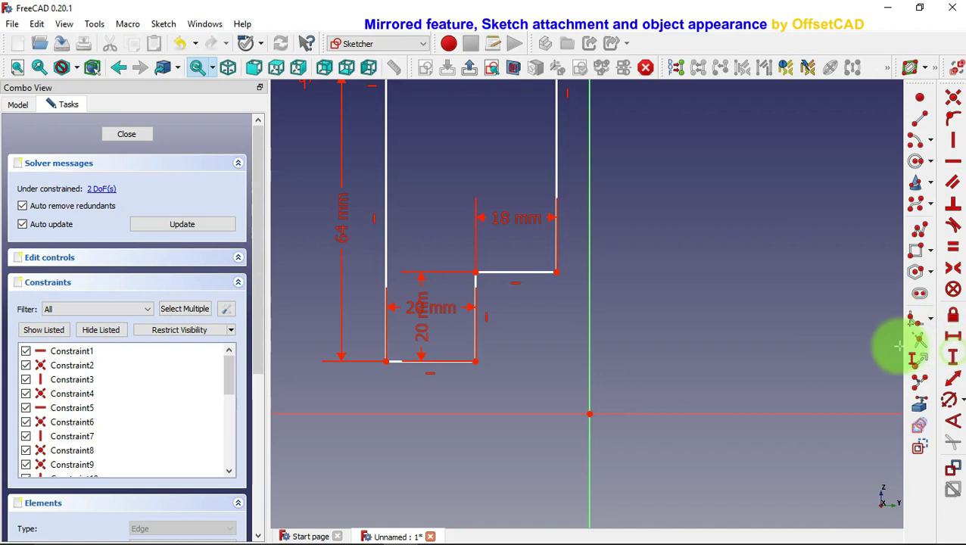
click(475, 362)
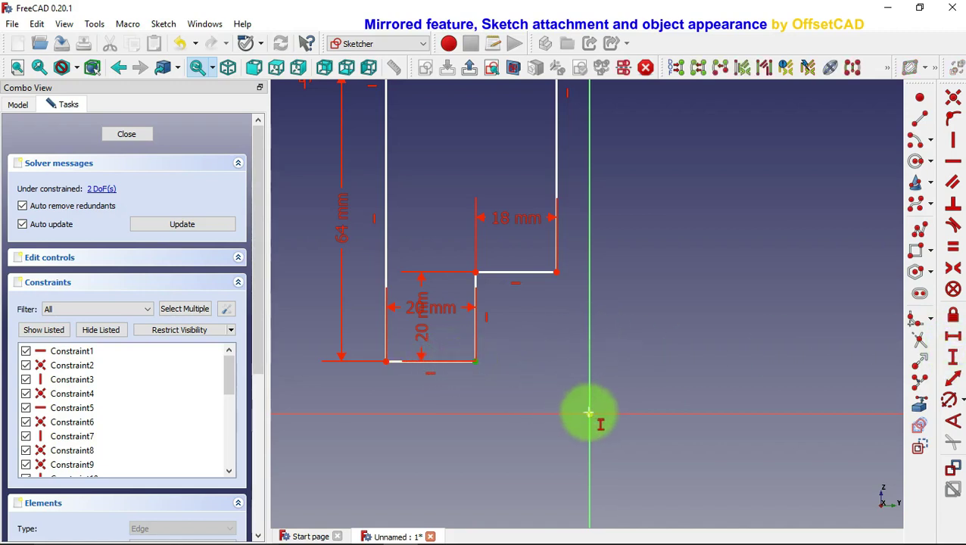
click(592, 413)
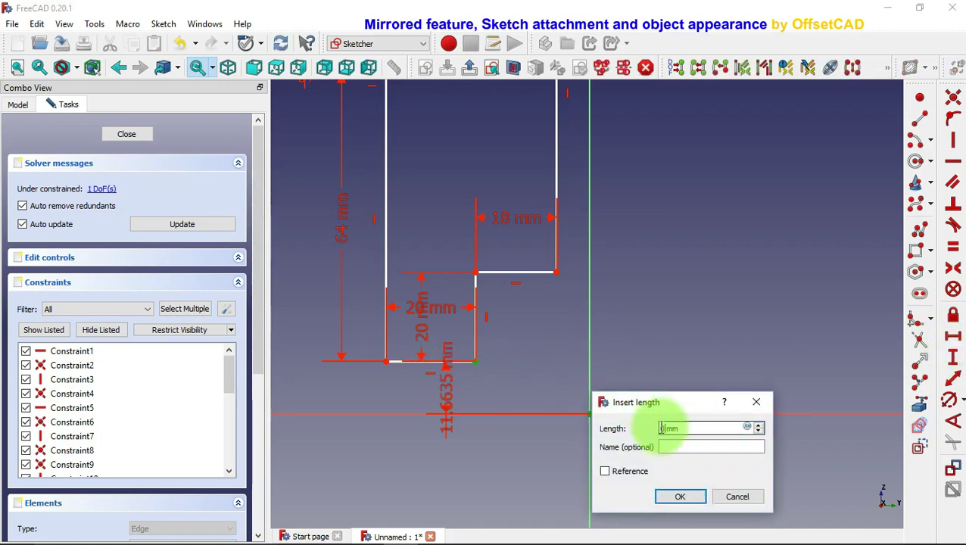
click(680, 496)
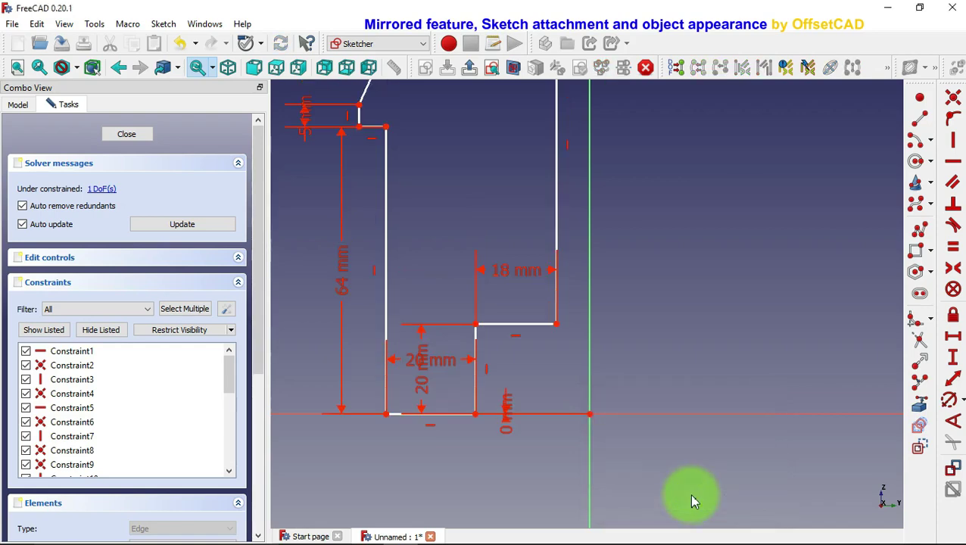
click(953, 338)
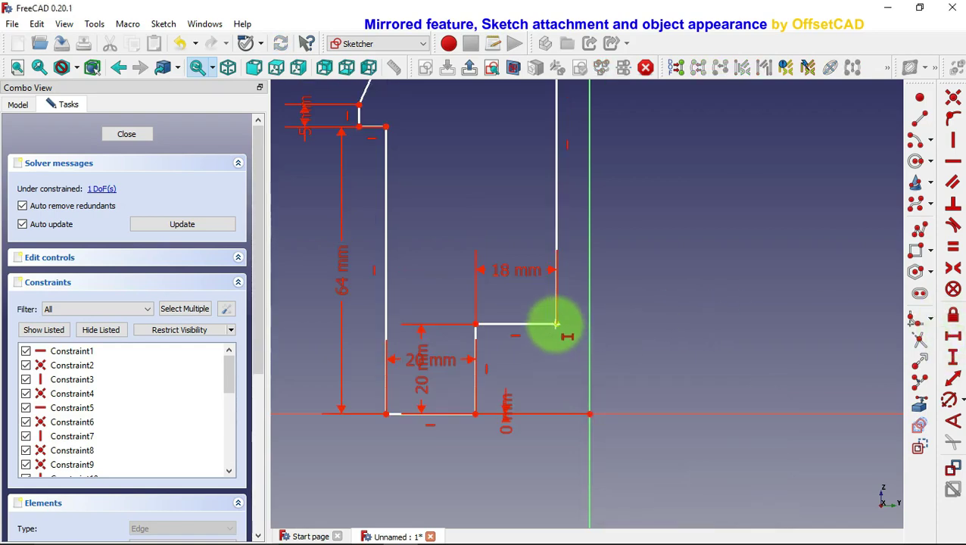
click(556, 325)
click(589, 414)
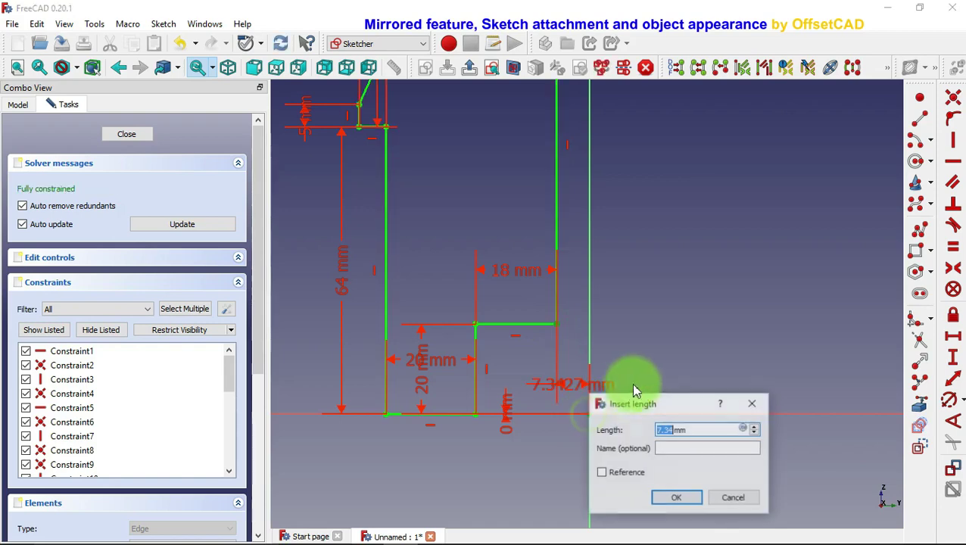
text(0)
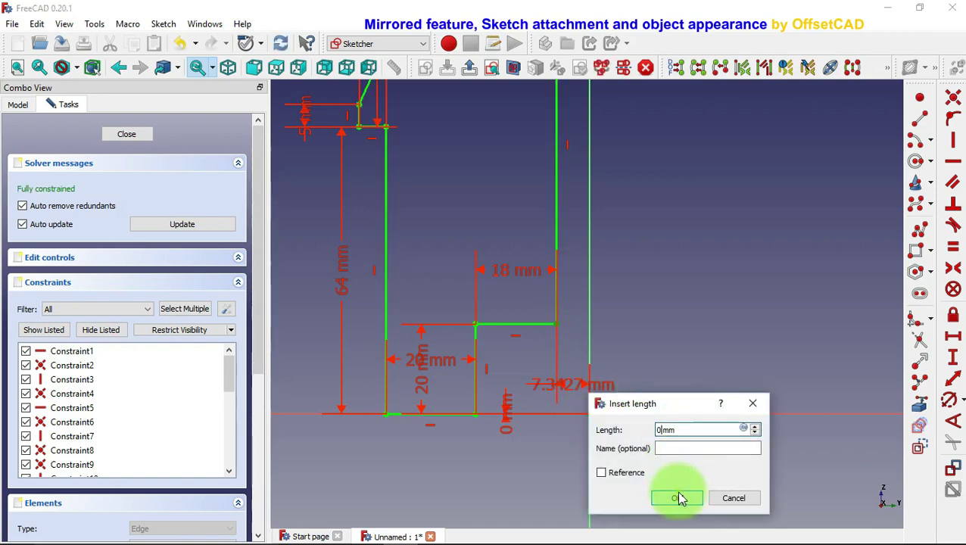
click(677, 498)
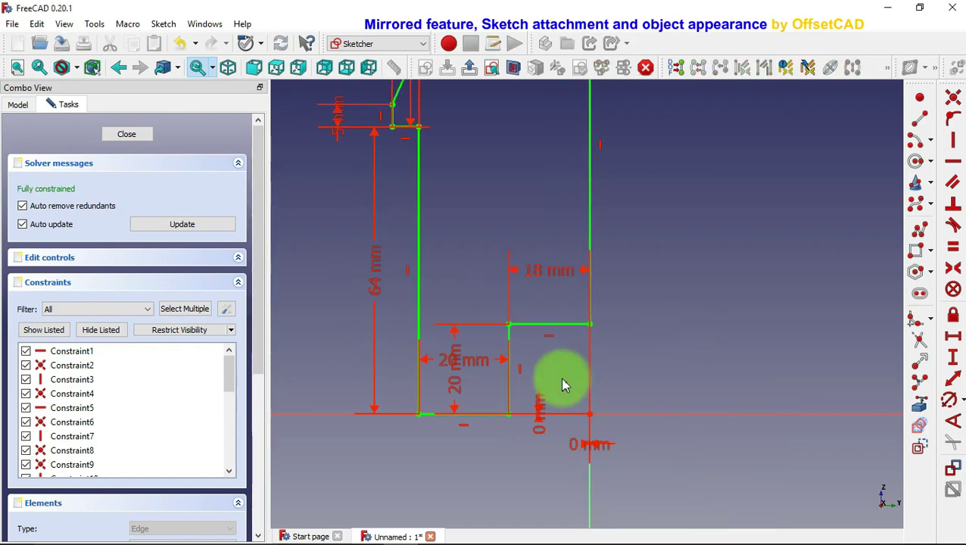
- Move the 0 mm, 20 mm and 64 mm dimension labels clear of the profile
drag(537, 408, 538, 478)
click(608, 445)
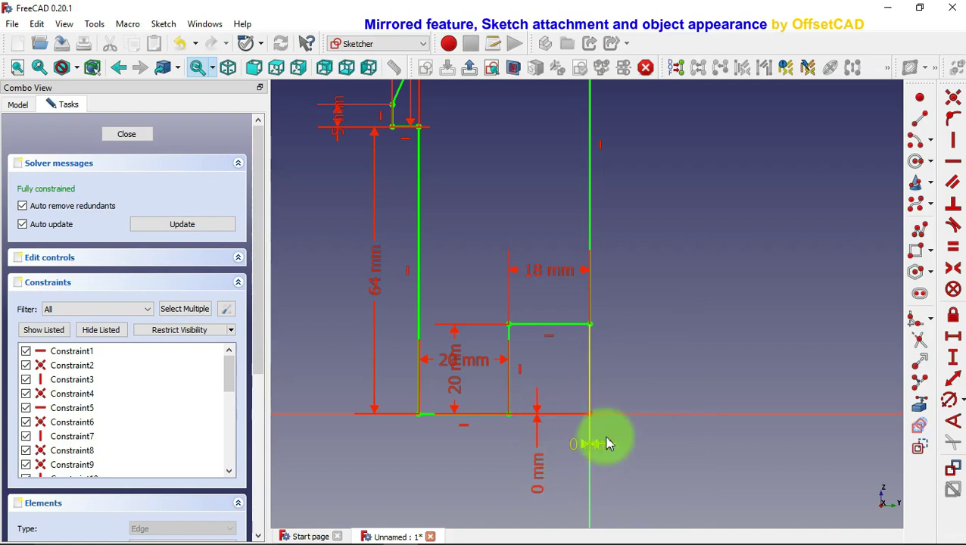
drag(608, 448, 712, 451)
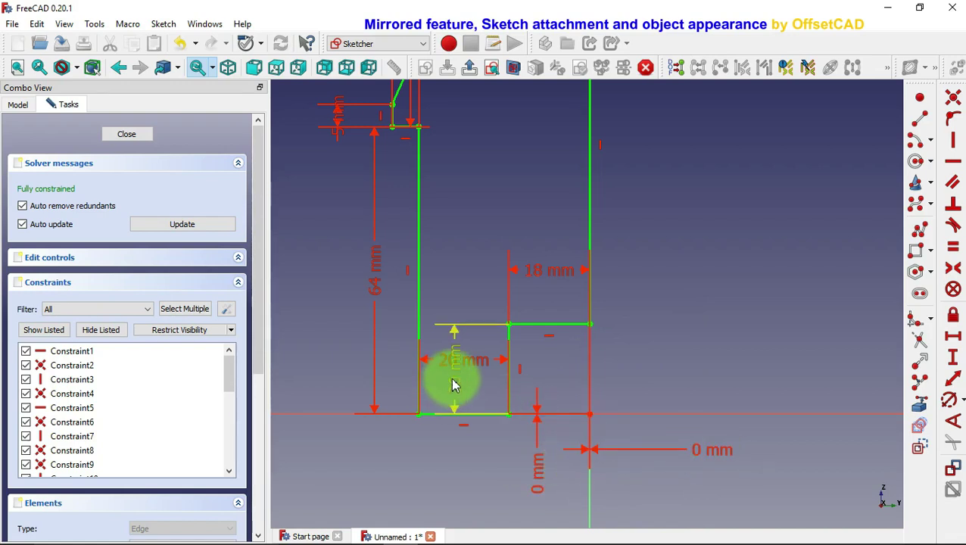
drag(457, 384, 711, 367)
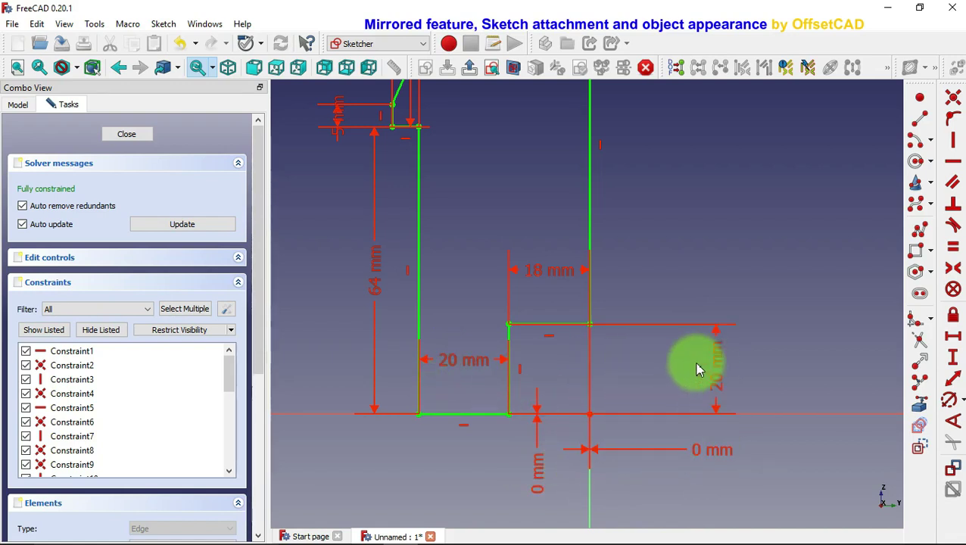
mouse_move(441, 364)
mouse_down()
mouse_move(458, 504)
mouse_move(457, 486)
mouse_up()
drag(376, 262, 365, 287)
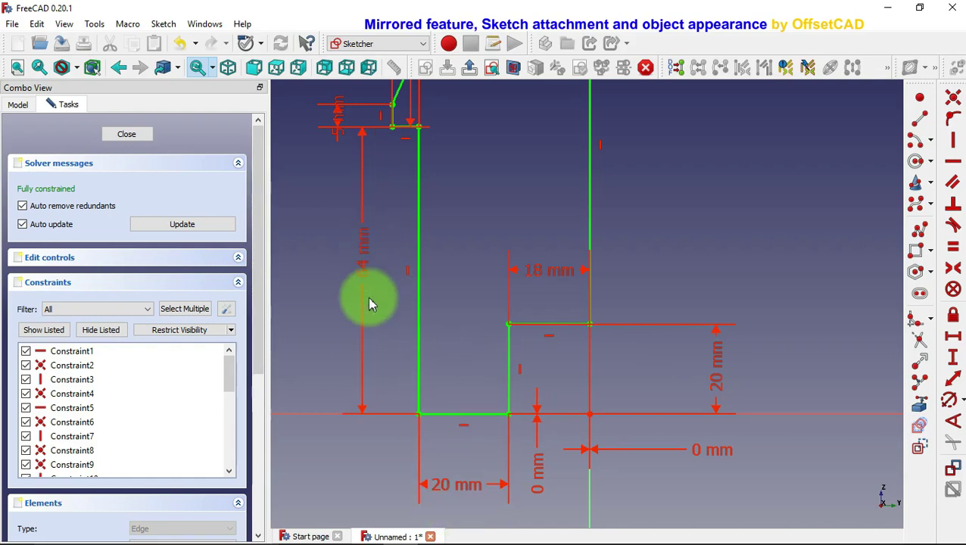
- Reposition the 36, 5 and 6 mm dimensions clear of the slant and step
scroll(367, 297, down, 2)
scroll(355, 143, down, 1)
scroll(352, 130, up, 3)
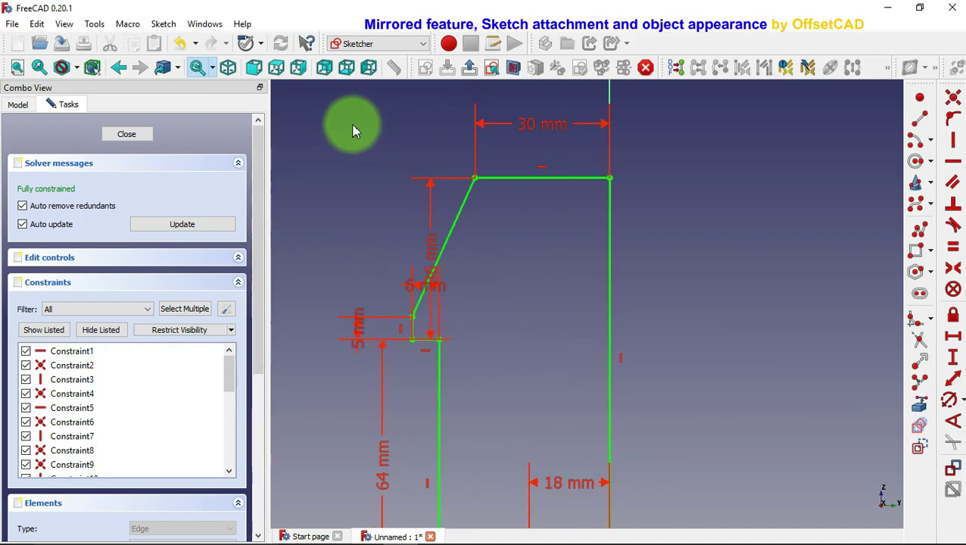
drag(433, 246, 535, 265)
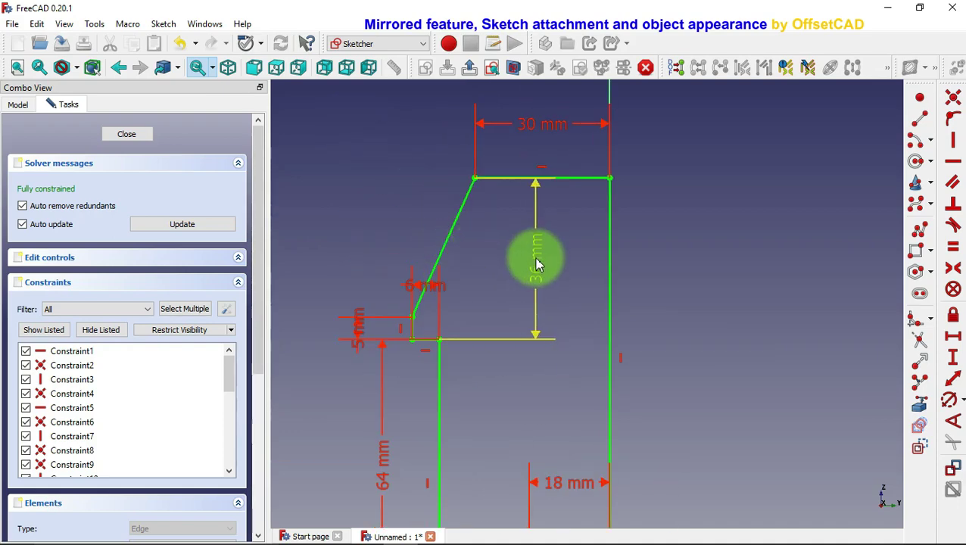
click(357, 333)
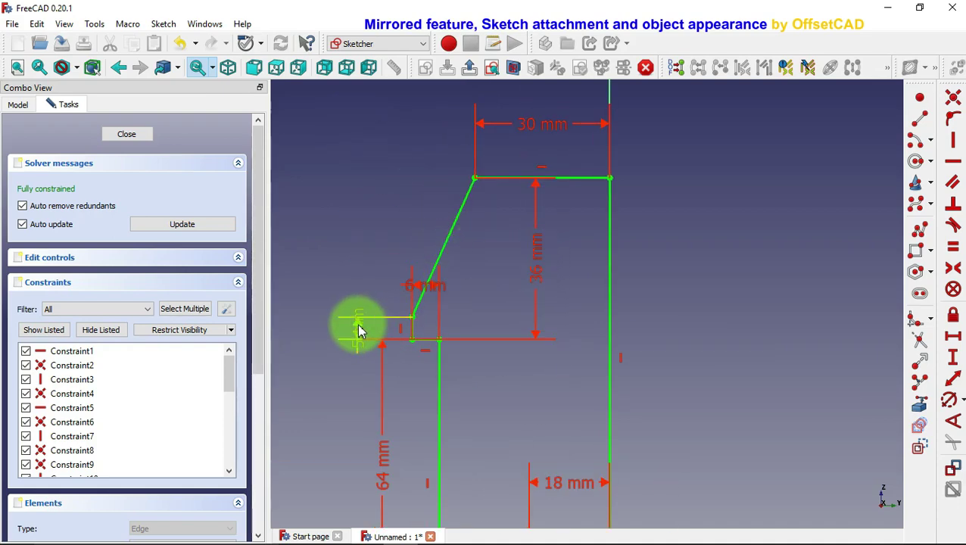
drag(359, 331, 330, 212)
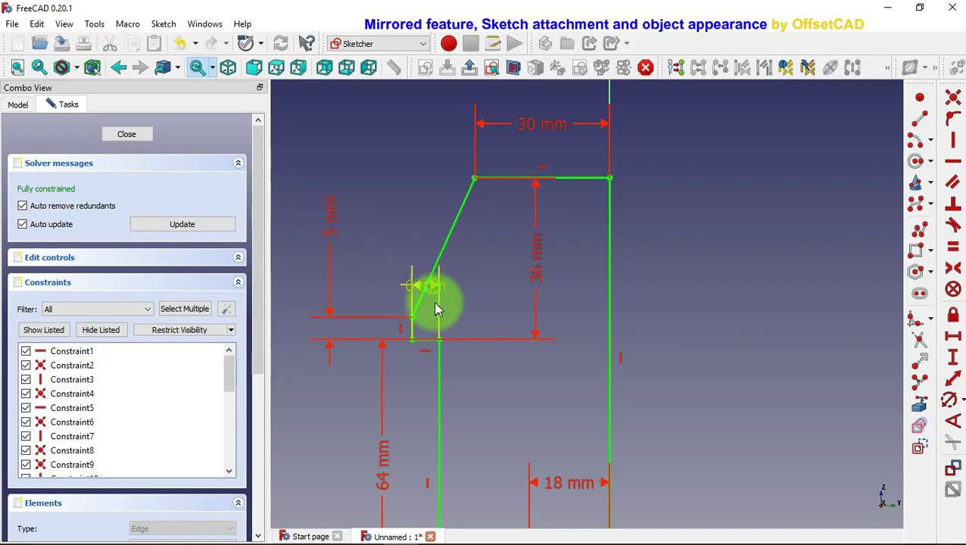
mouse_move(436, 309)
mouse_down()
mouse_move(475, 446)
mouse_move(491, 421)
mouse_up()
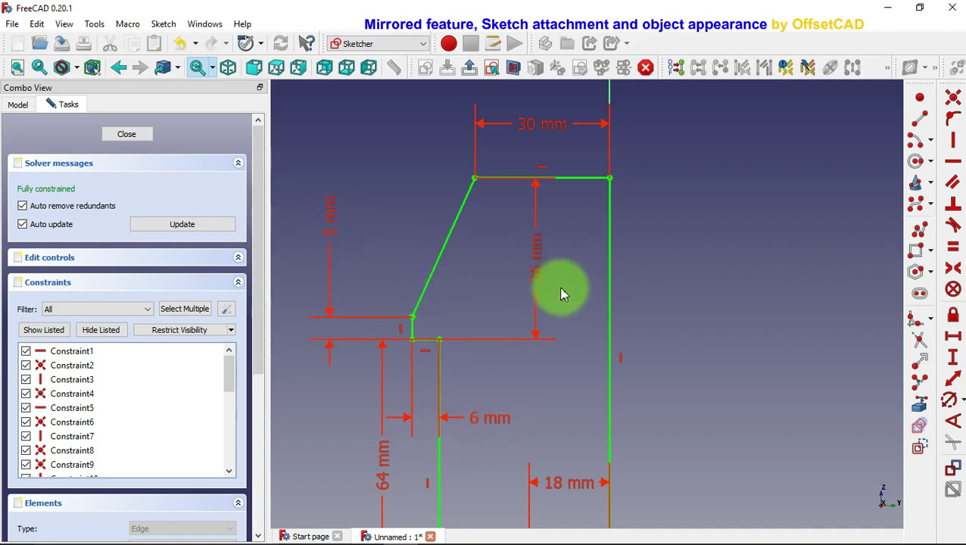
scroll(294, 158, down, 2)
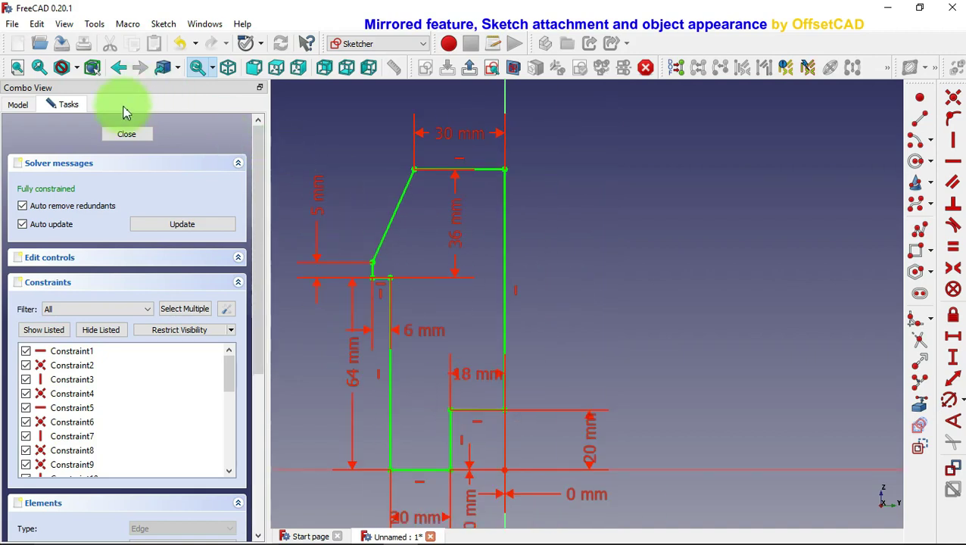
- Pad the profile 40 mm, symmetric to the sketch plane
click(127, 135)
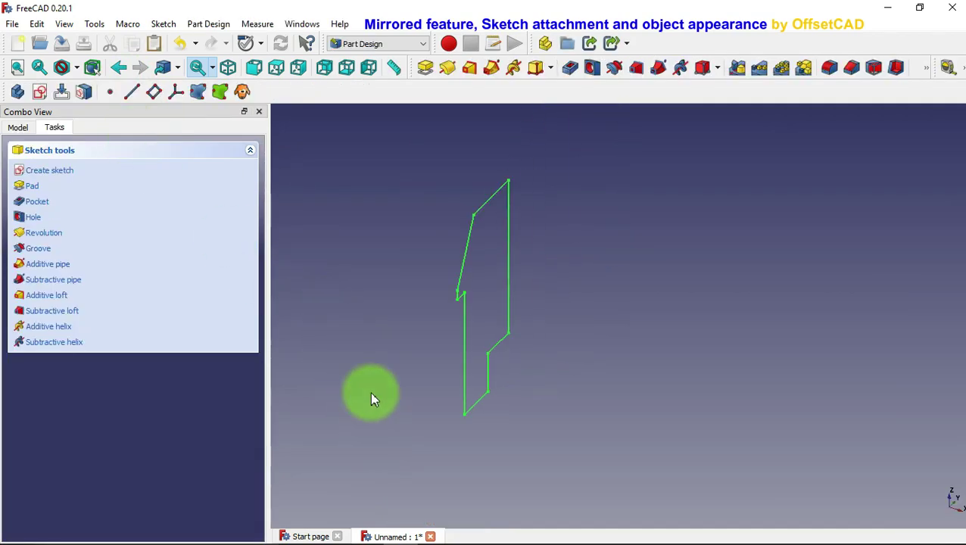
click(426, 68)
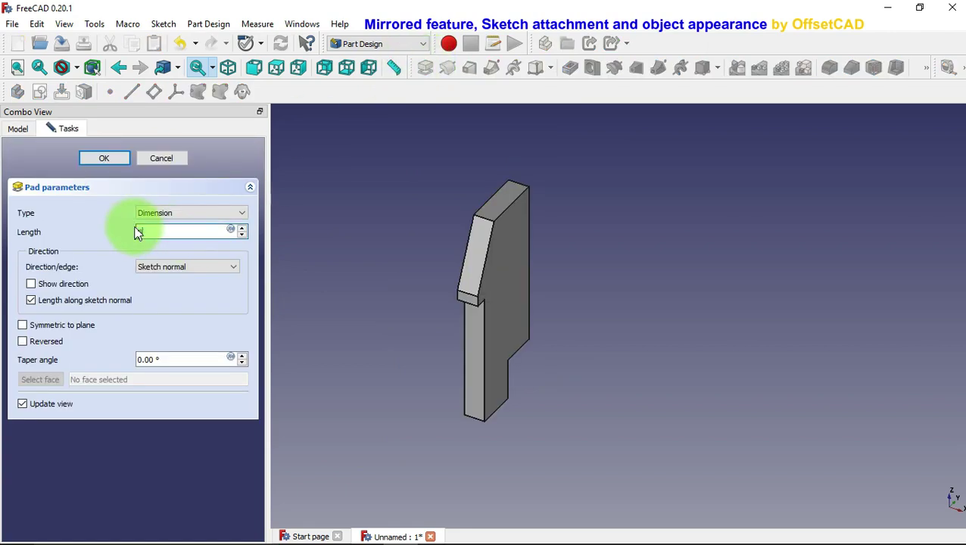
text(40)
click(22, 325)
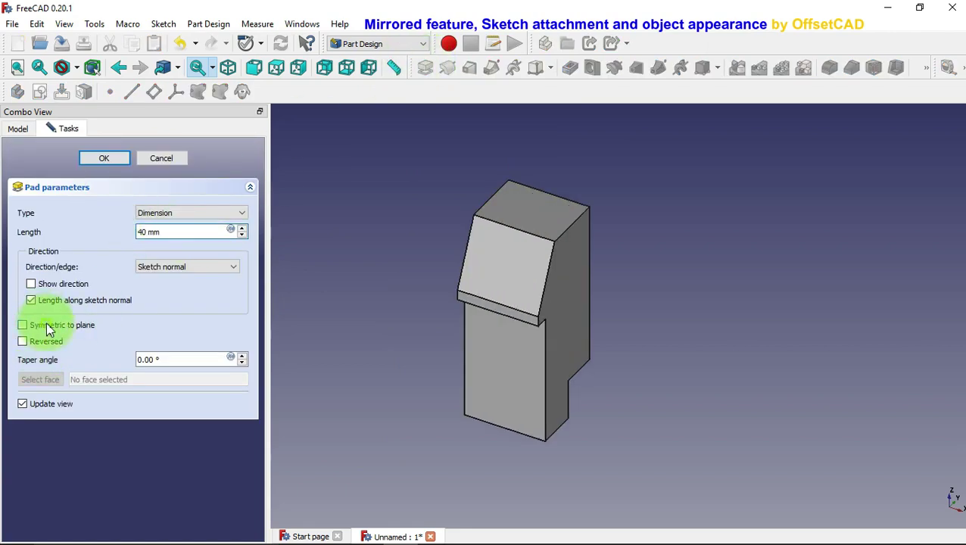
click(104, 159)
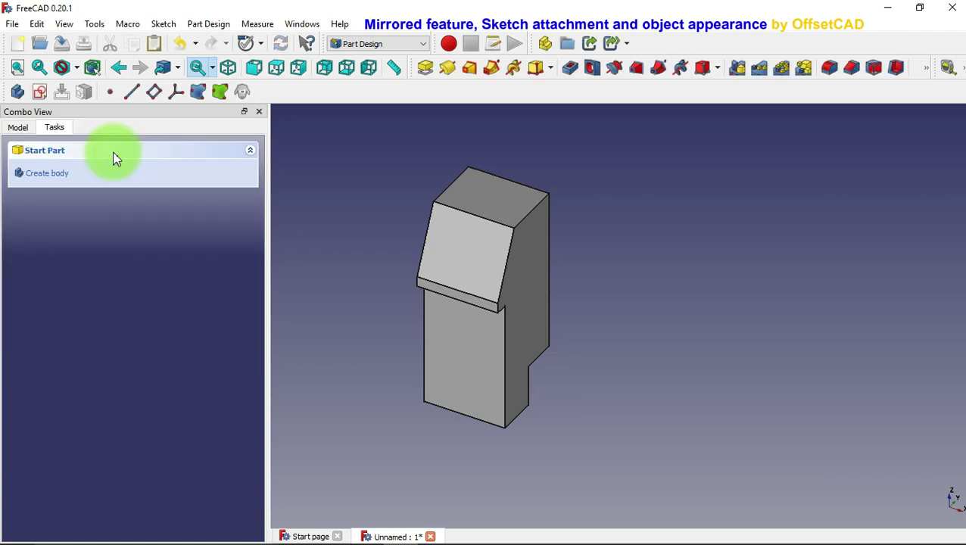
- Start a new sketch on the solid's flat top face, viewed in isometric
click(468, 187)
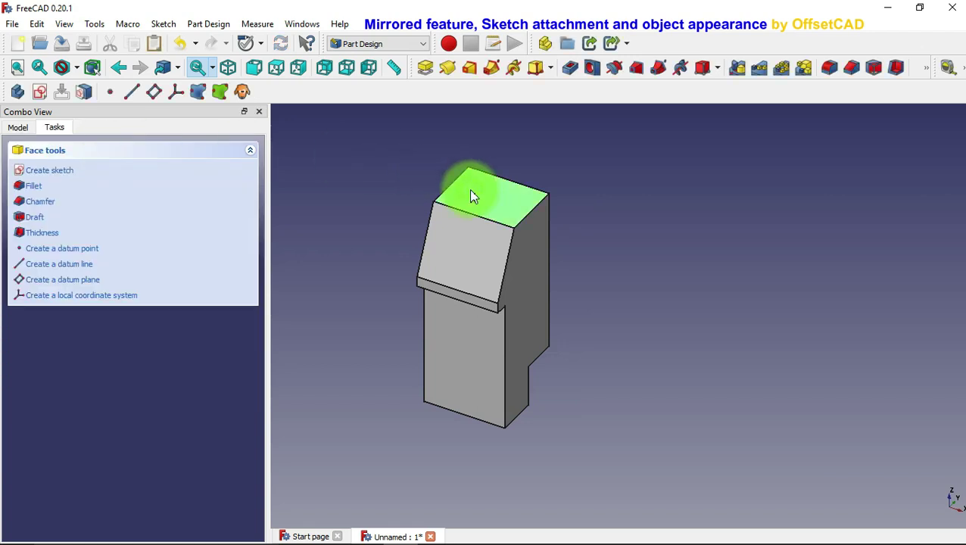
click(42, 92)
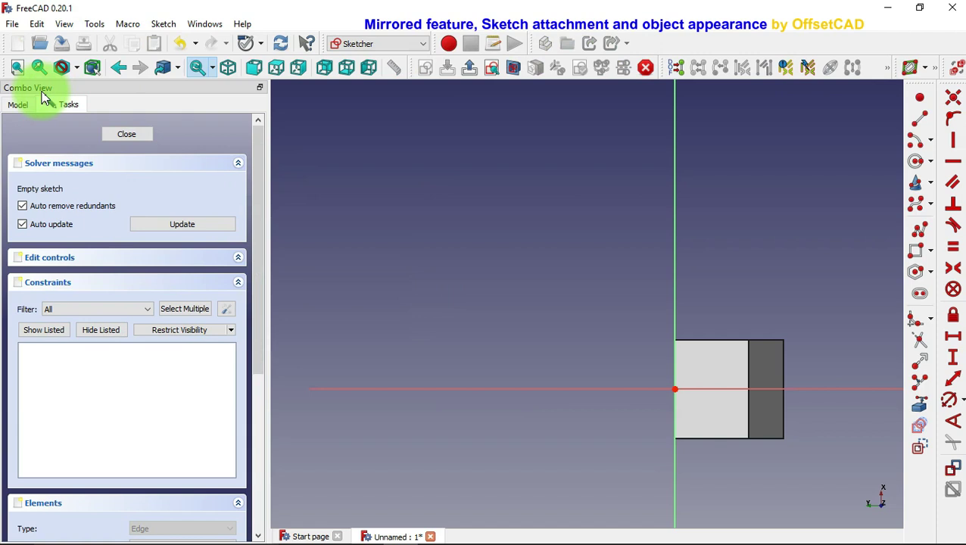
click(229, 68)
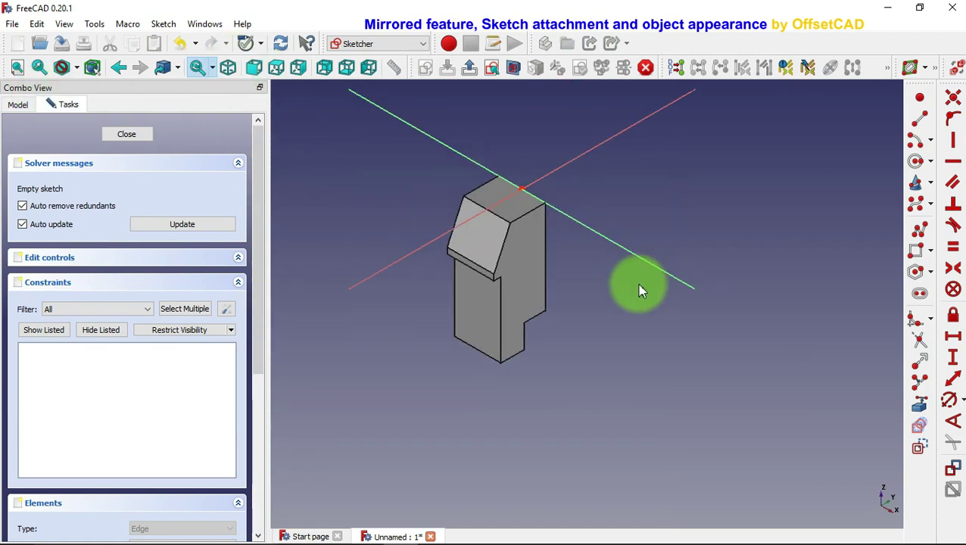
scroll(640, 292, down, 1)
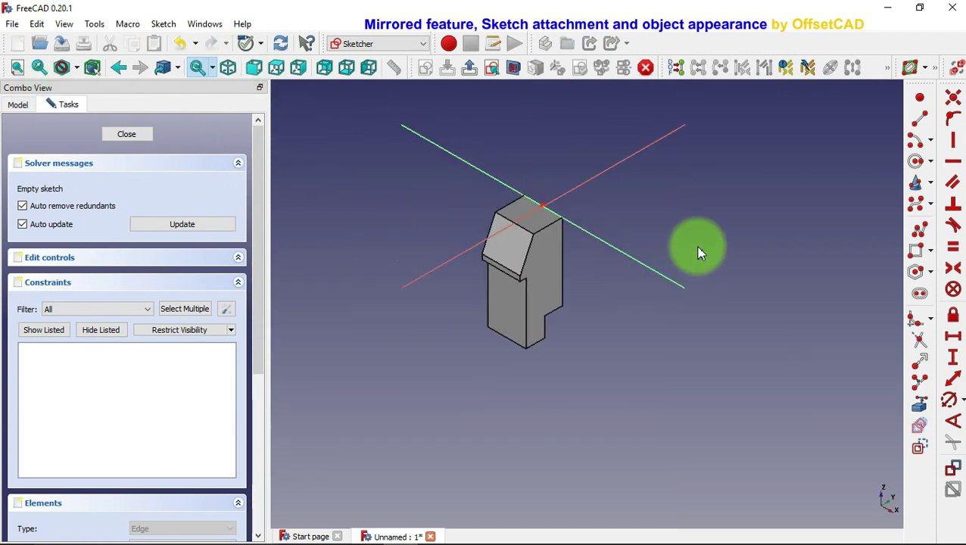
- Draw a slot starting on the red axis
click(914, 297)
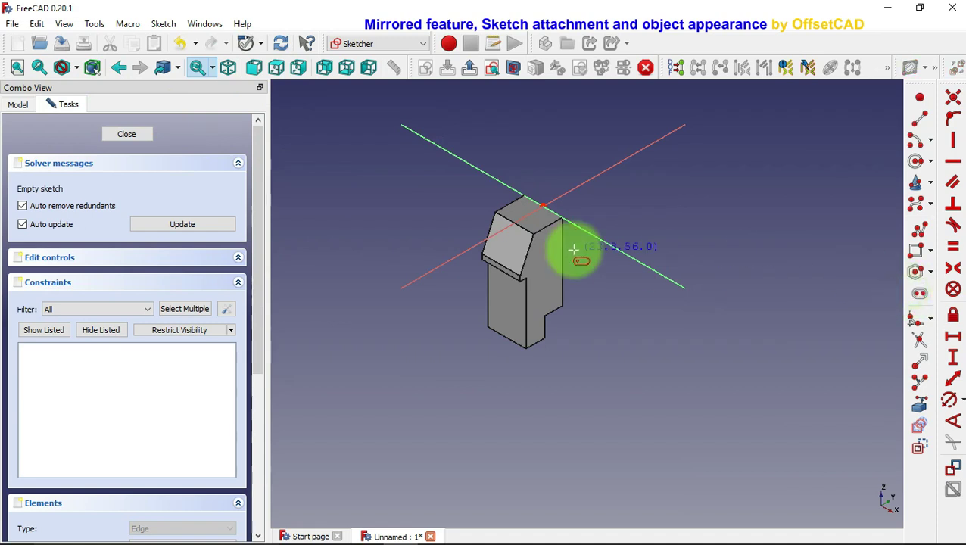
click(430, 274)
click(470, 241)
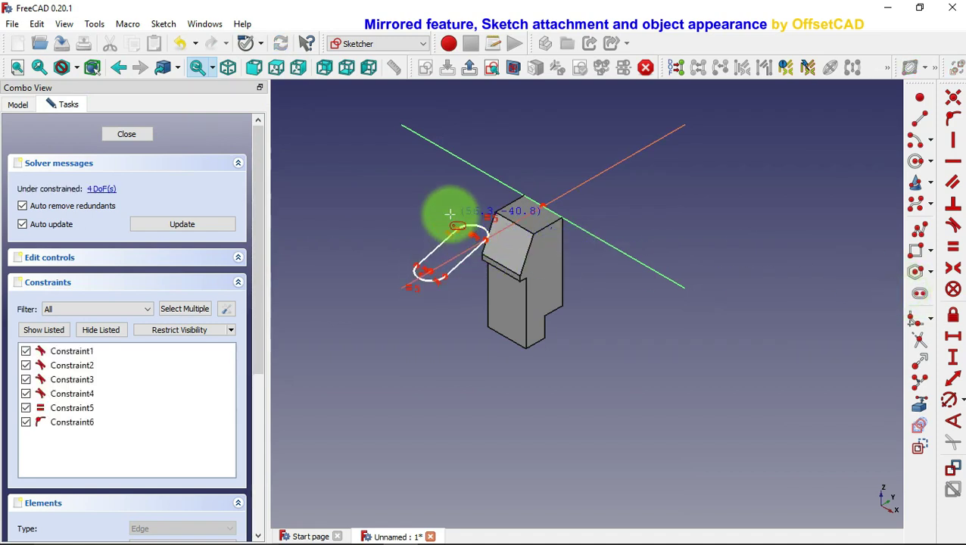
scroll(449, 214, up, 2)
scroll(450, 215, up, 2)
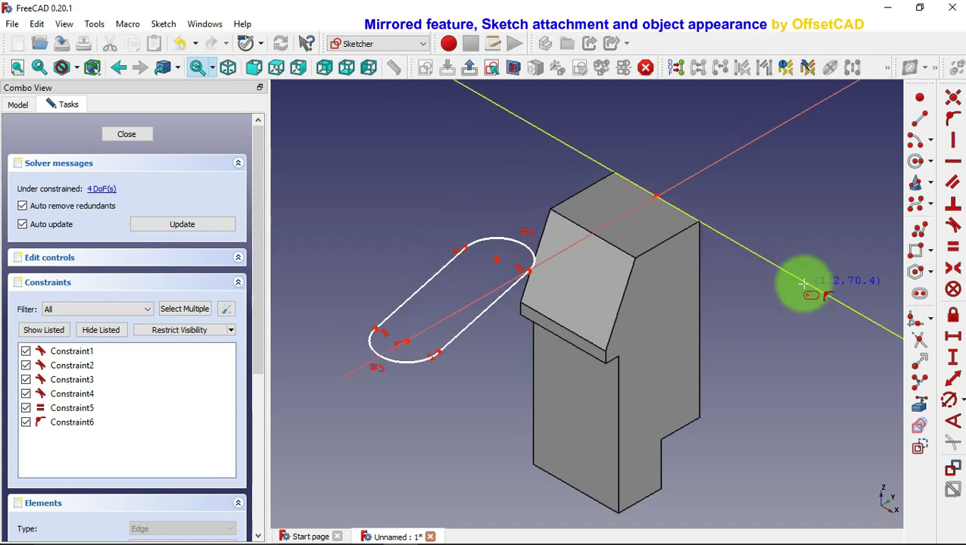
- Replace the slot's far rounded end with a straight closing line
click(490, 239)
key(Delete)
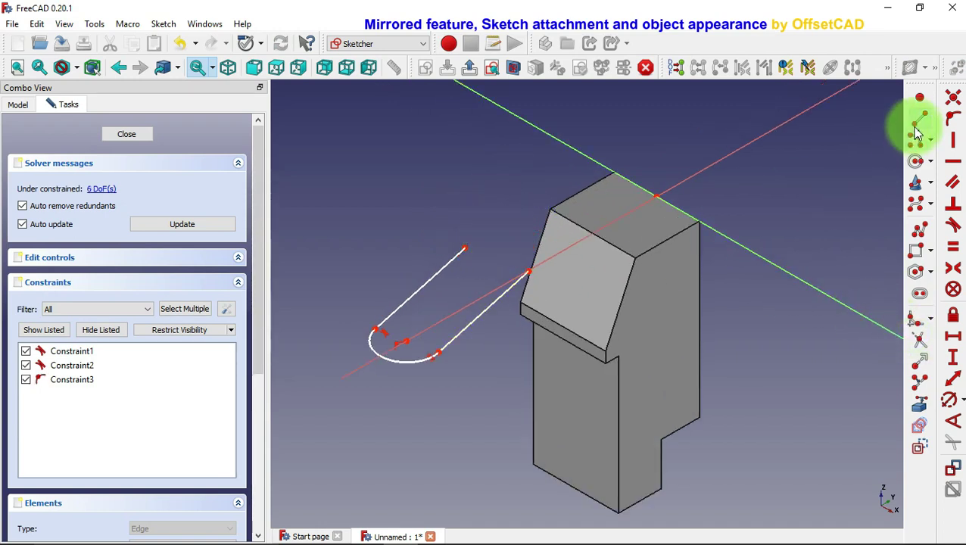
click(918, 123)
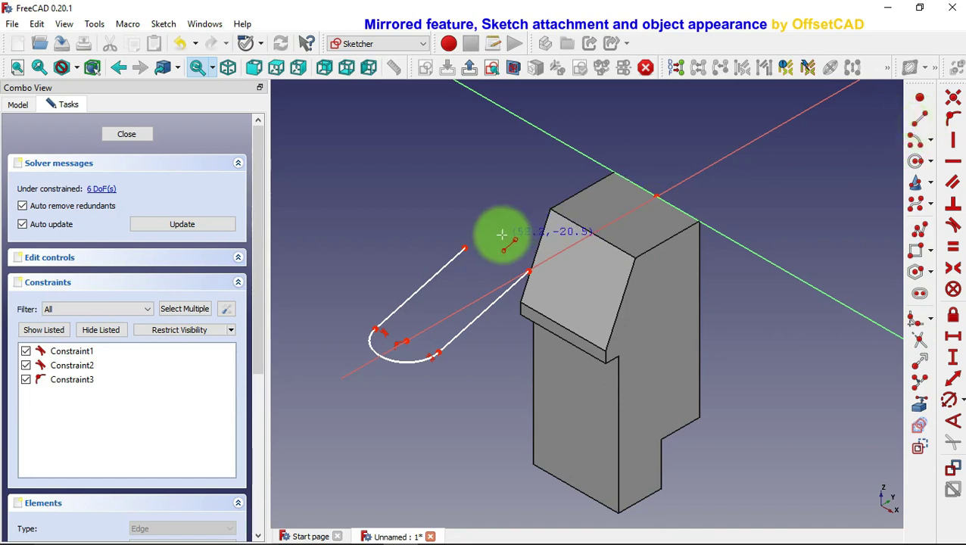
click(465, 247)
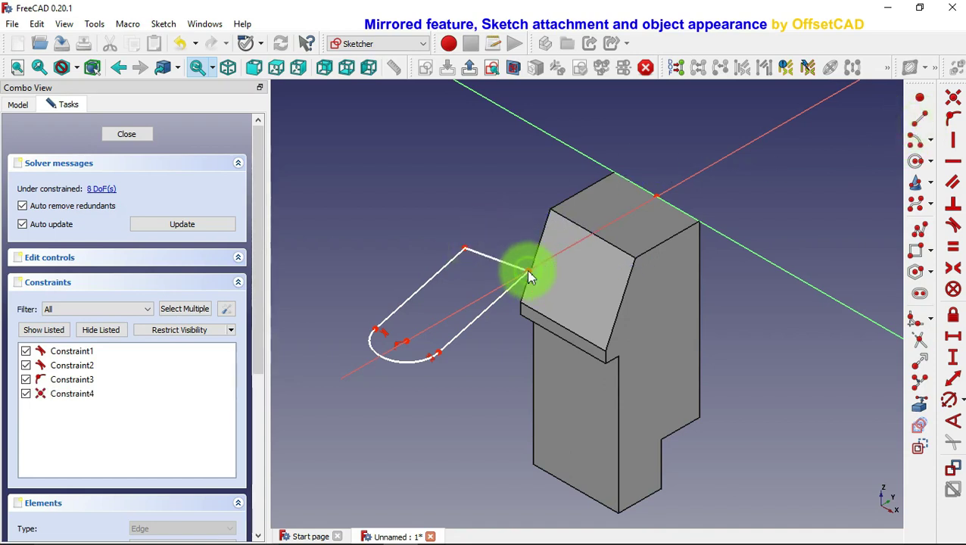
right_click(870, 235)
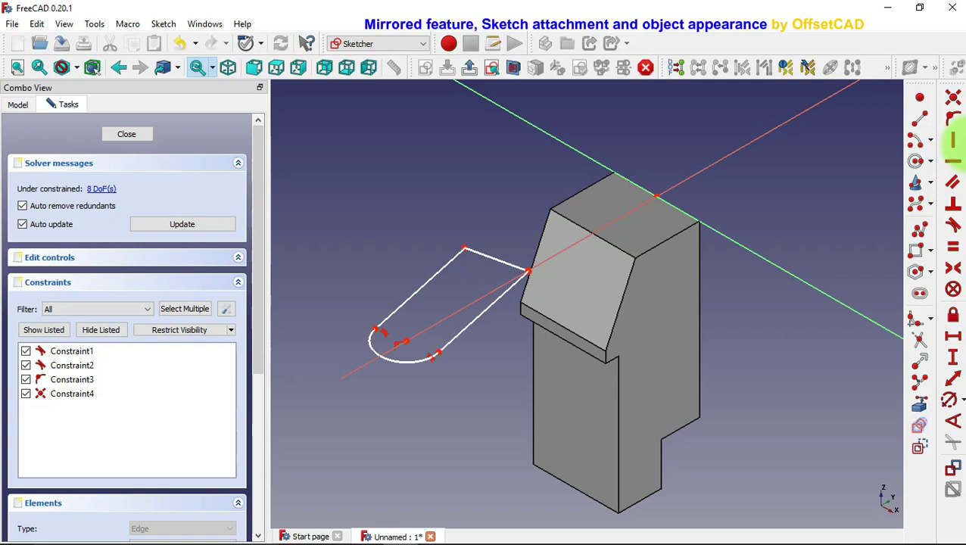
- Constrain both long slot lines to be horizontal
click(956, 143)
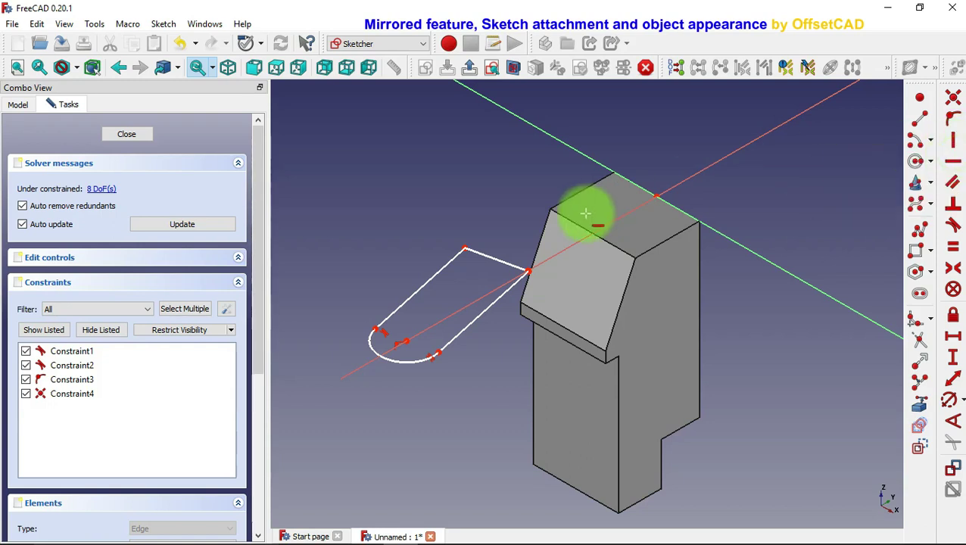
click(443, 266)
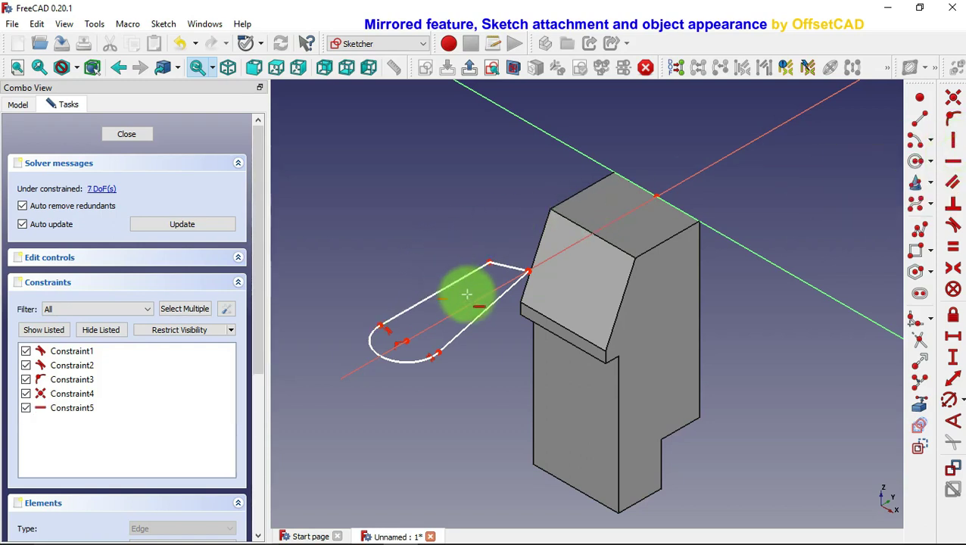
click(482, 312)
right_click(783, 216)
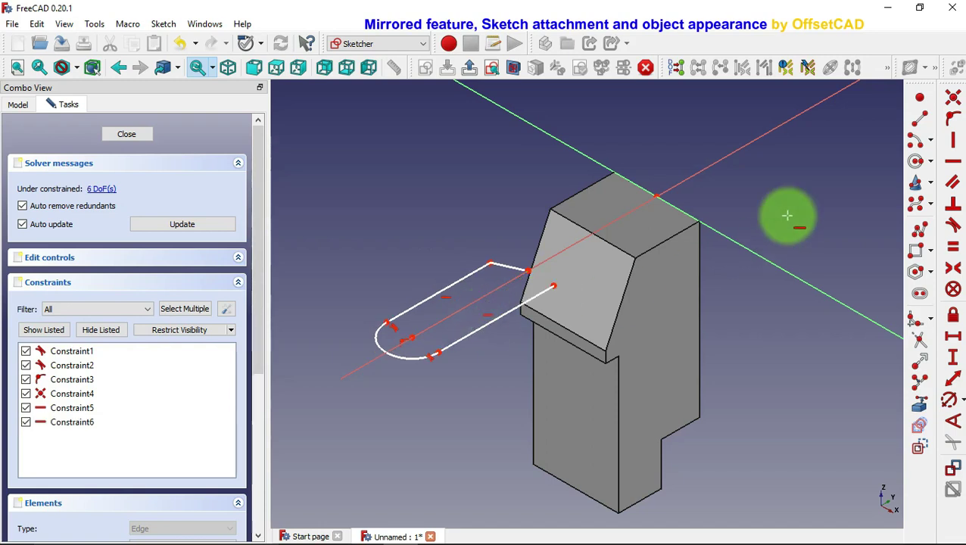
click(956, 67)
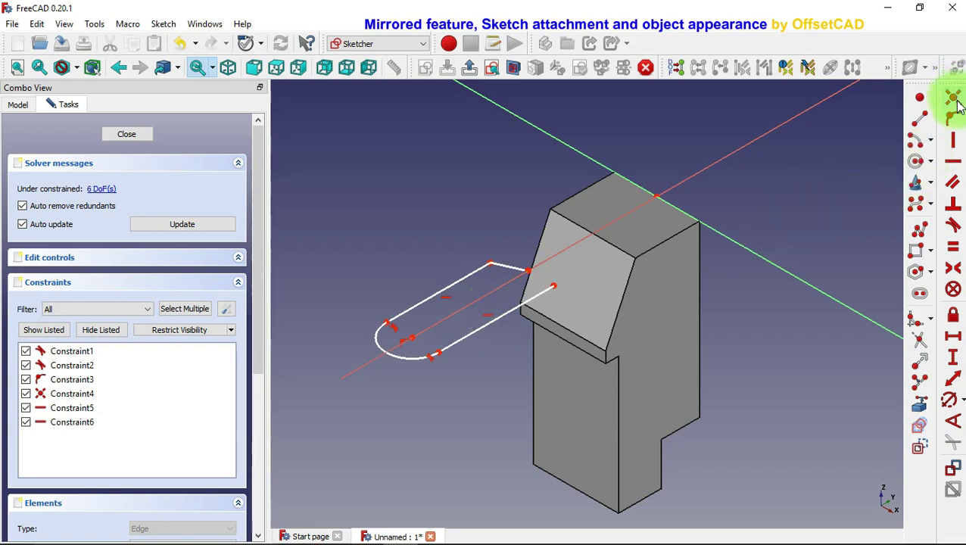
- Join the closing line's corner, make the straight end vertical, and set the arc radius to 10 mm
click(954, 99)
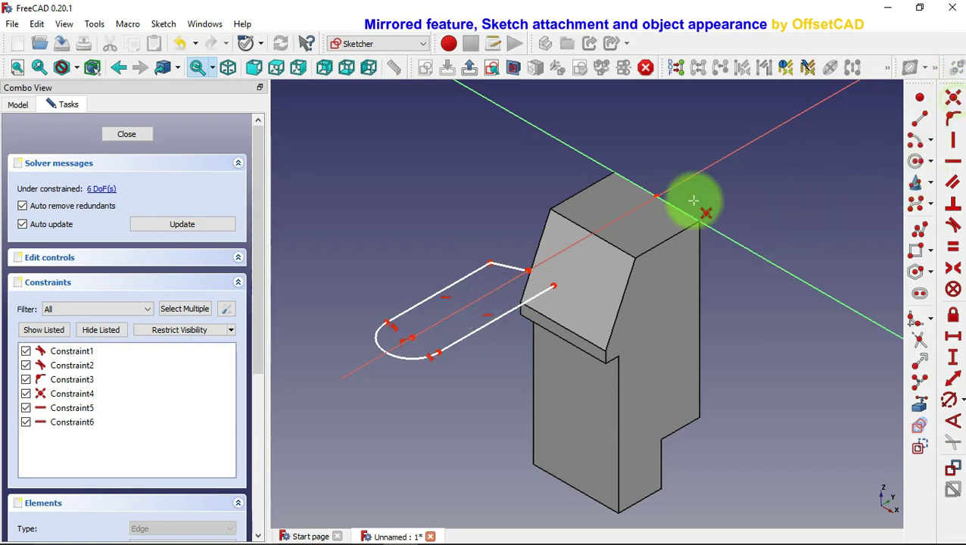
click(529, 269)
click(555, 289)
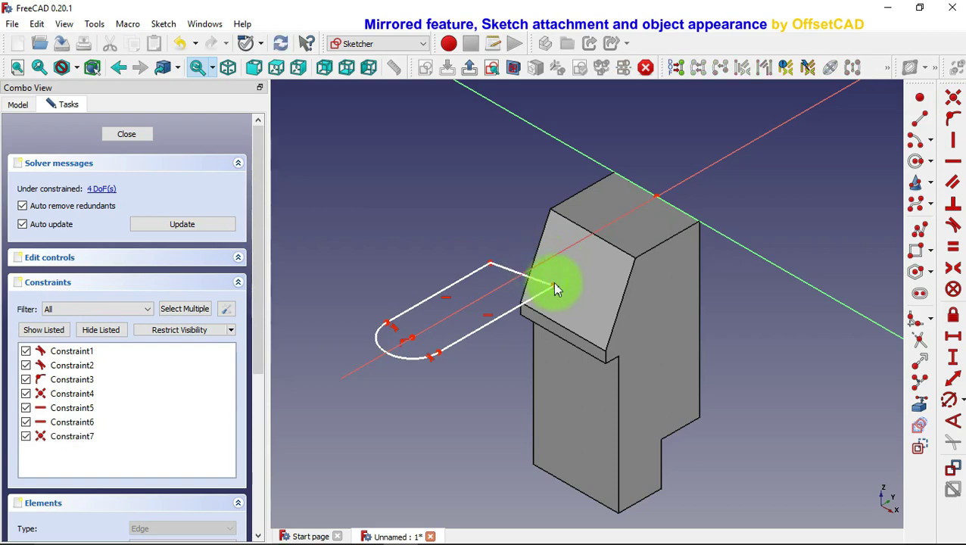
click(524, 277)
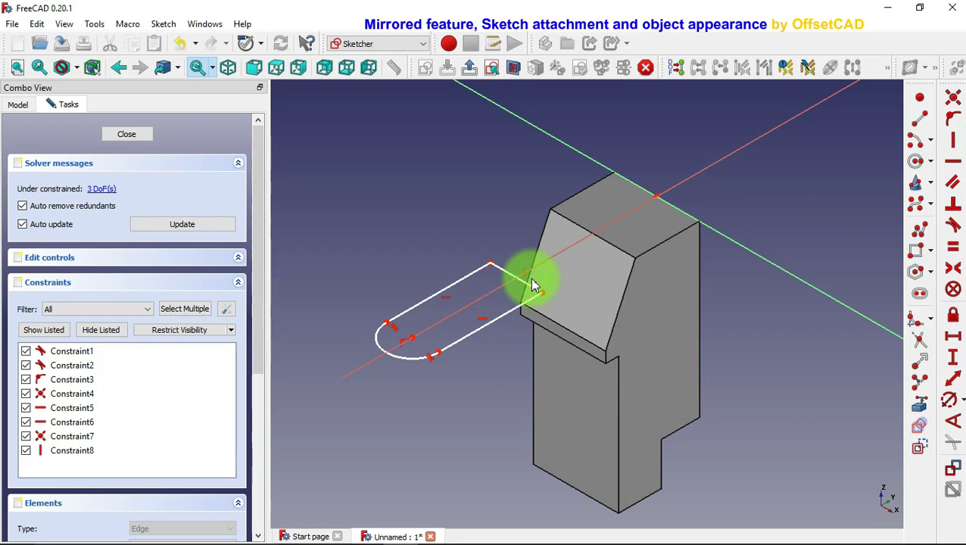
click(949, 399)
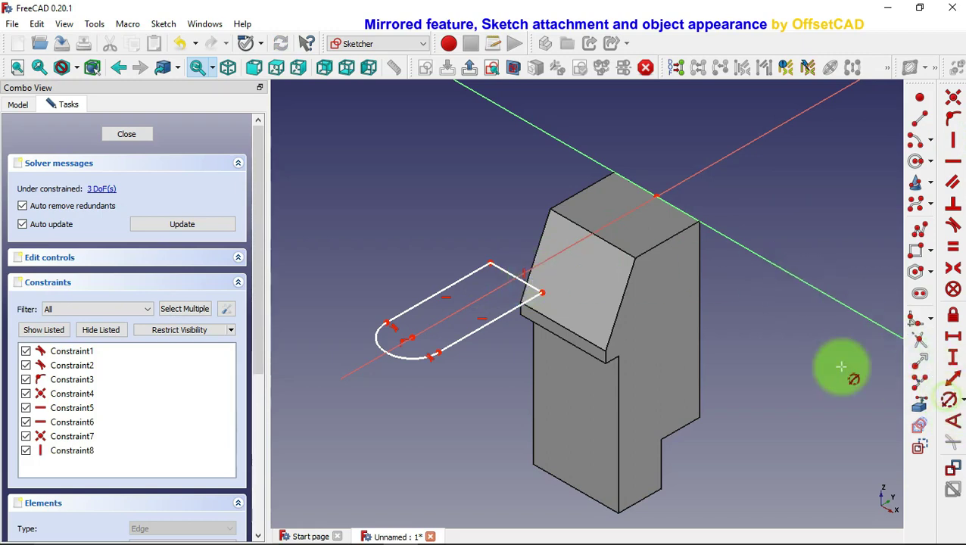
click(417, 360)
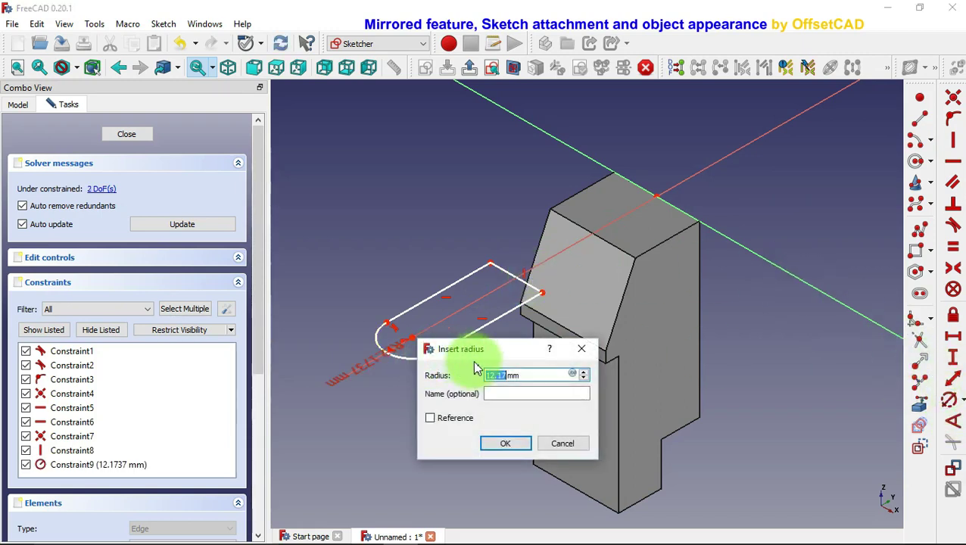
text(10)
click(506, 446)
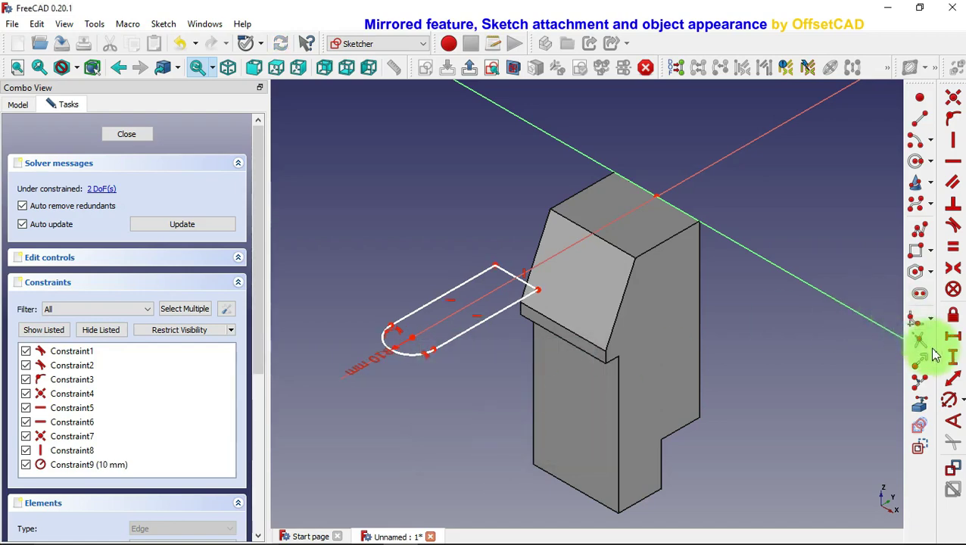
- Dimension the slot 25 mm long and 25 mm horizontally from the origin
click(951, 336)
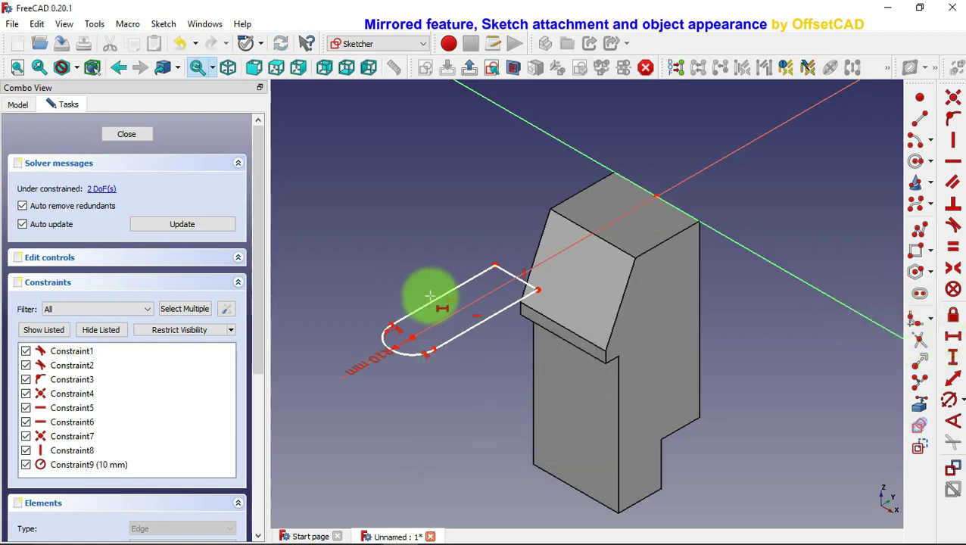
click(511, 276)
text(25)
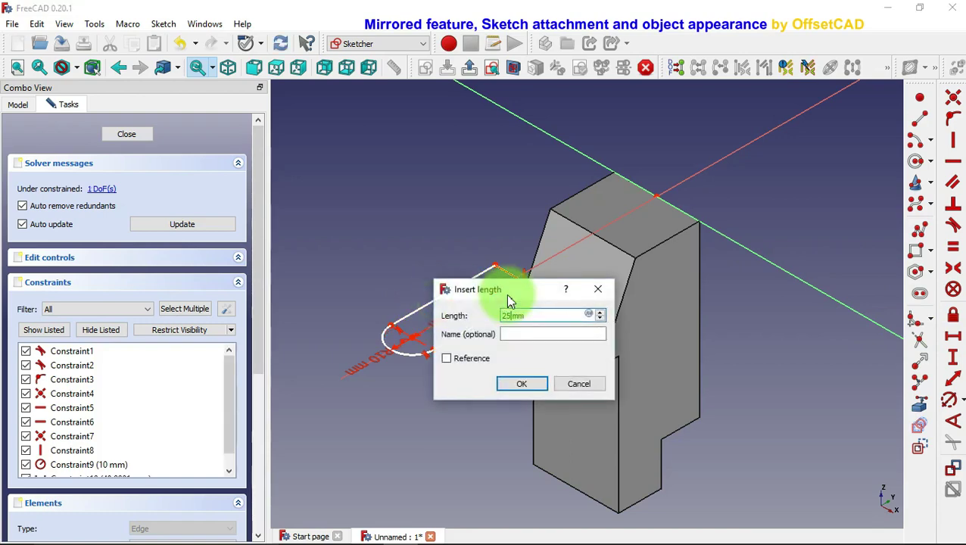
click(528, 383)
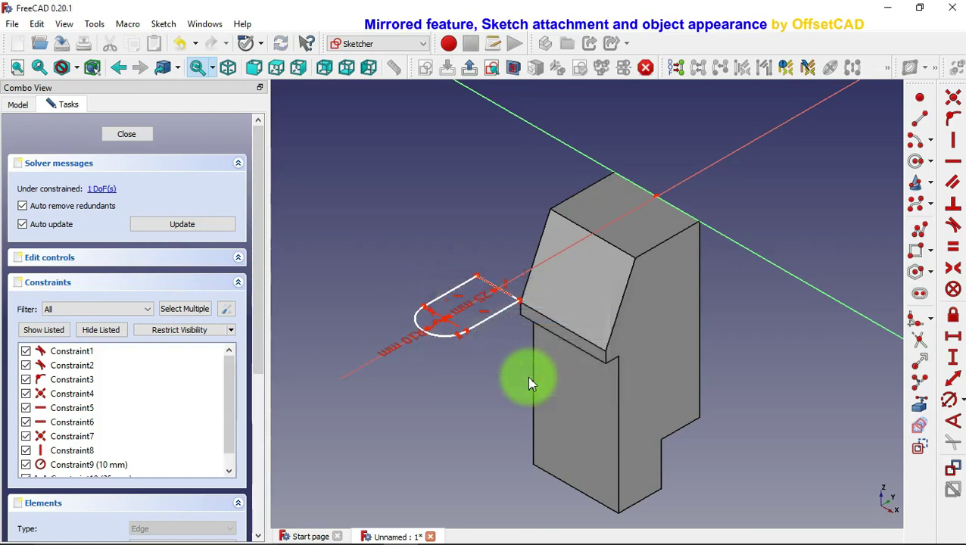
click(477, 274)
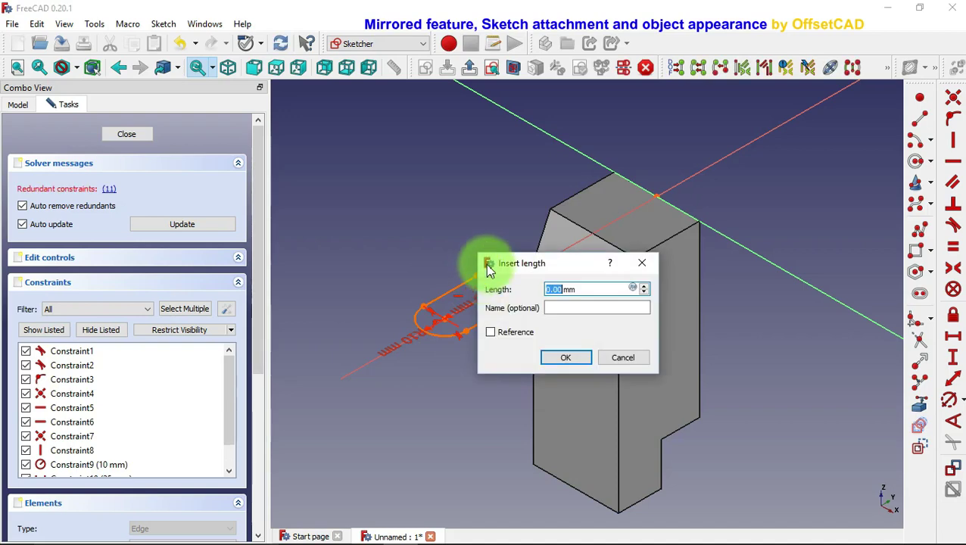
click(642, 265)
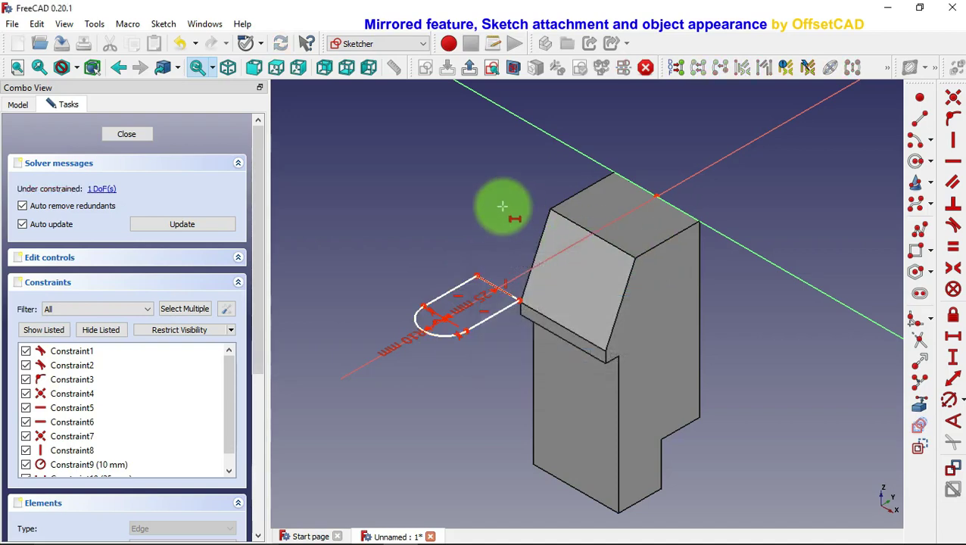
scroll(502, 206, up, 2)
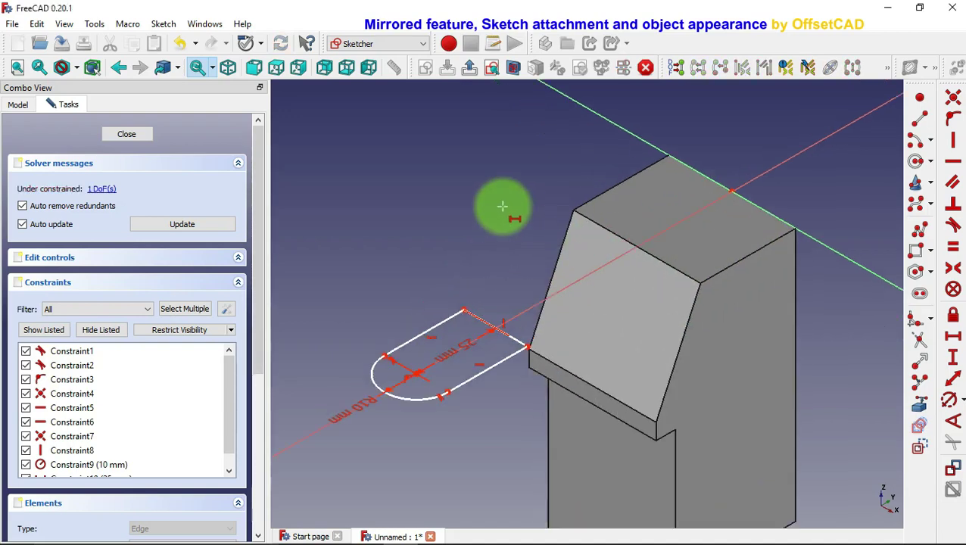
click(464, 309)
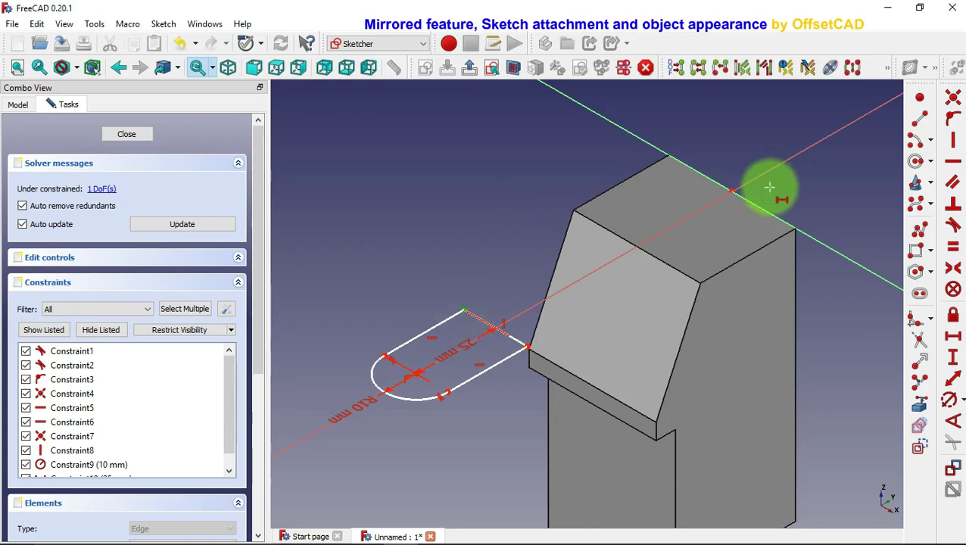
click(732, 189)
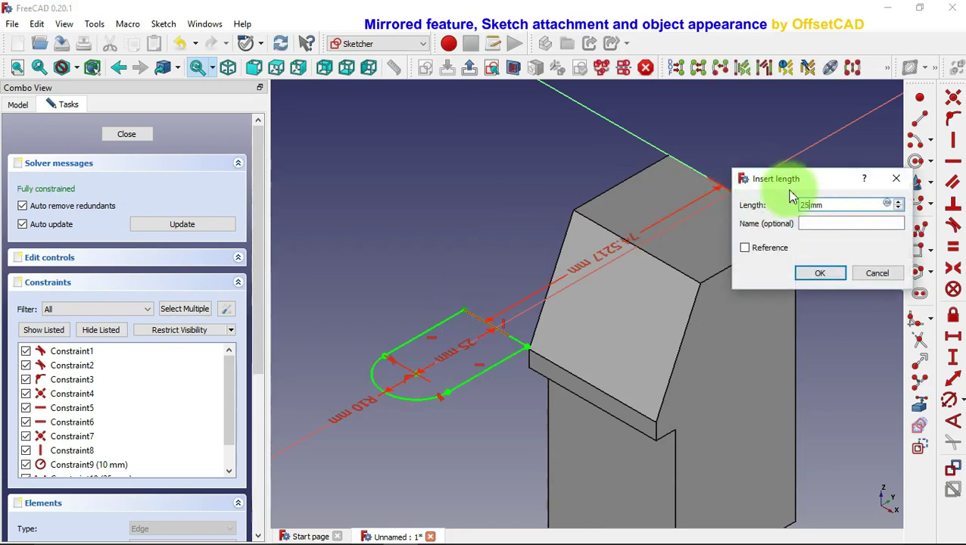
click(817, 271)
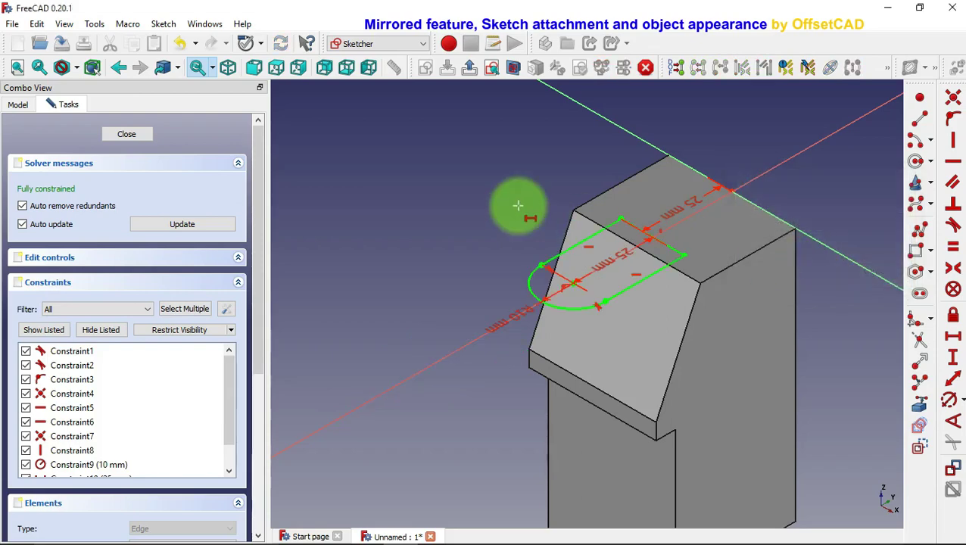
- Close the sketch and give Sketch001 a -36 mm z-direction attachment offset
click(128, 134)
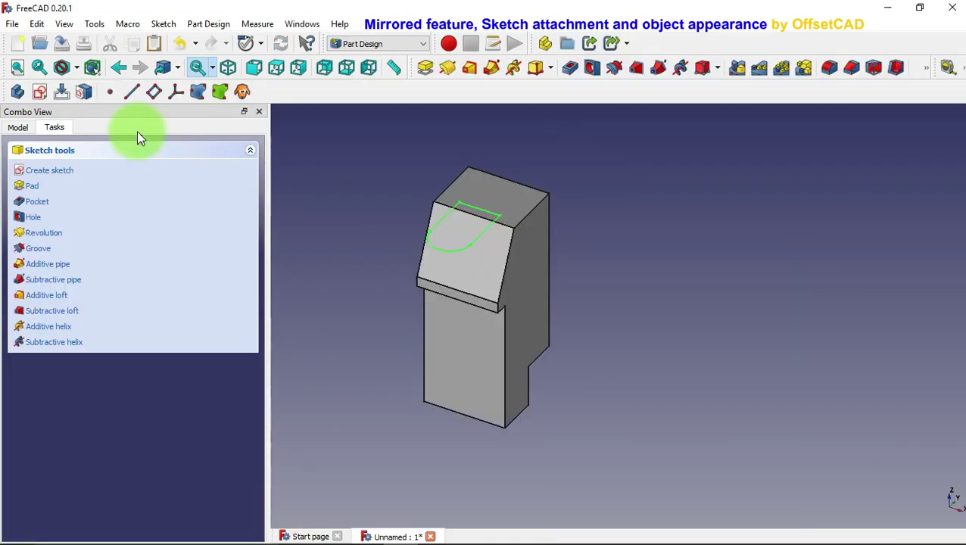
click(229, 71)
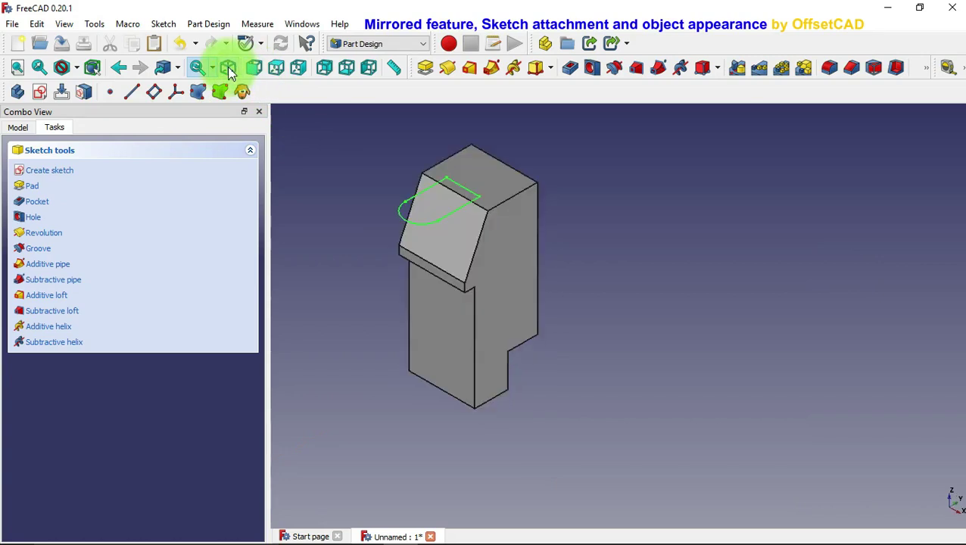
click(30, 133)
click(165, 228)
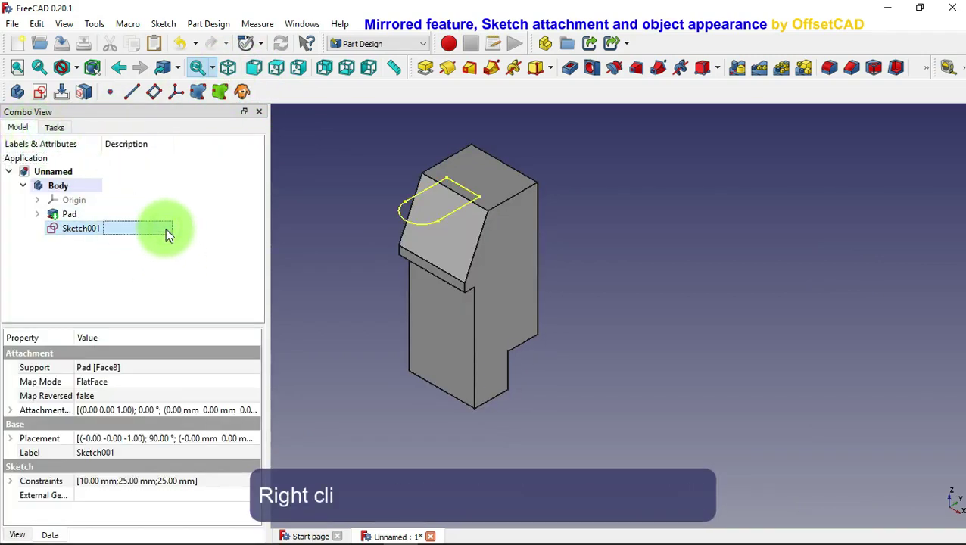
right_click(165, 228)
click(218, 254)
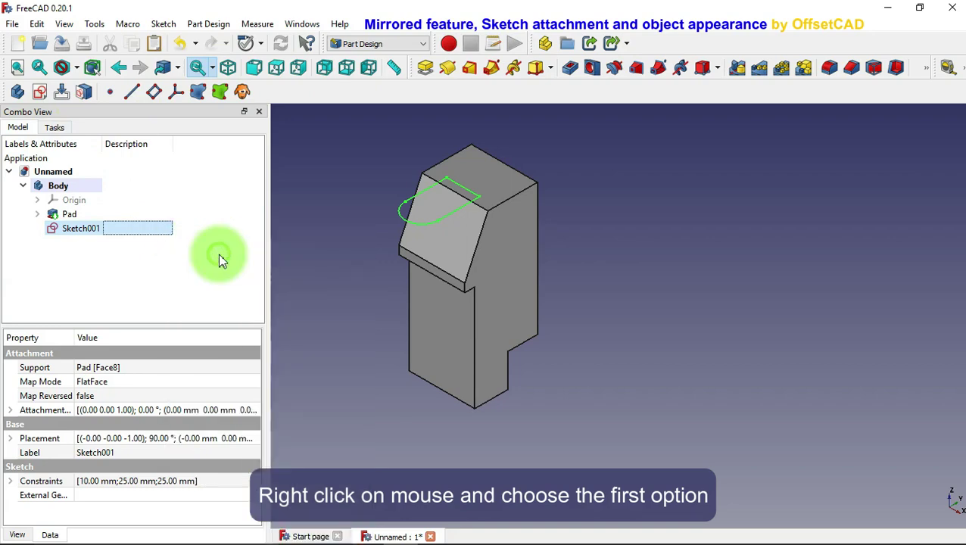
drag(255, 254, 259, 403)
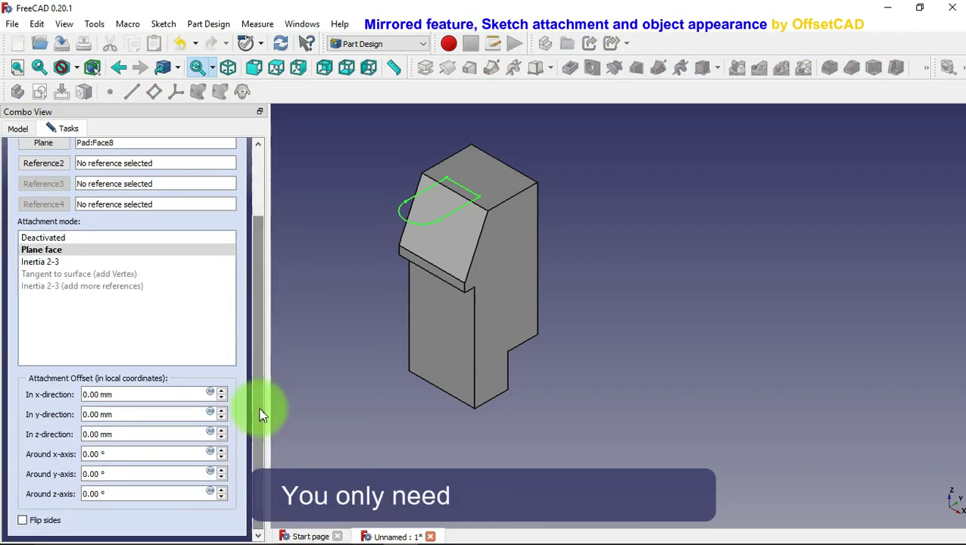
drag(114, 434, 88, 433)
text(-36)
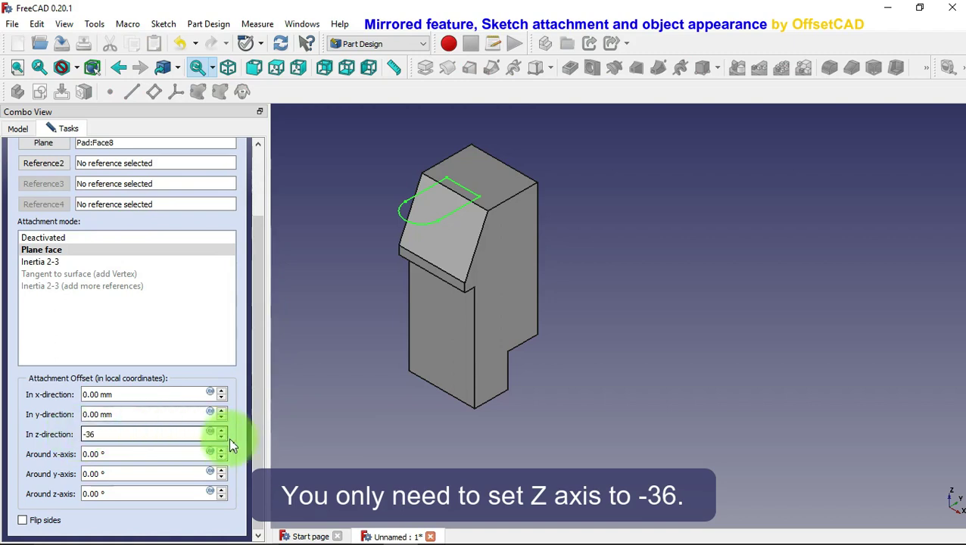
drag(256, 437, 262, 280)
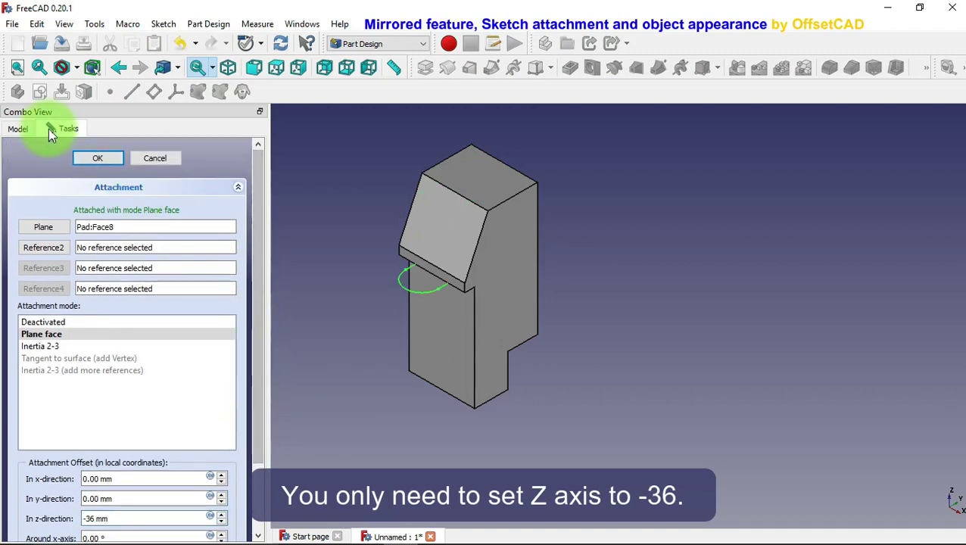
click(84, 157)
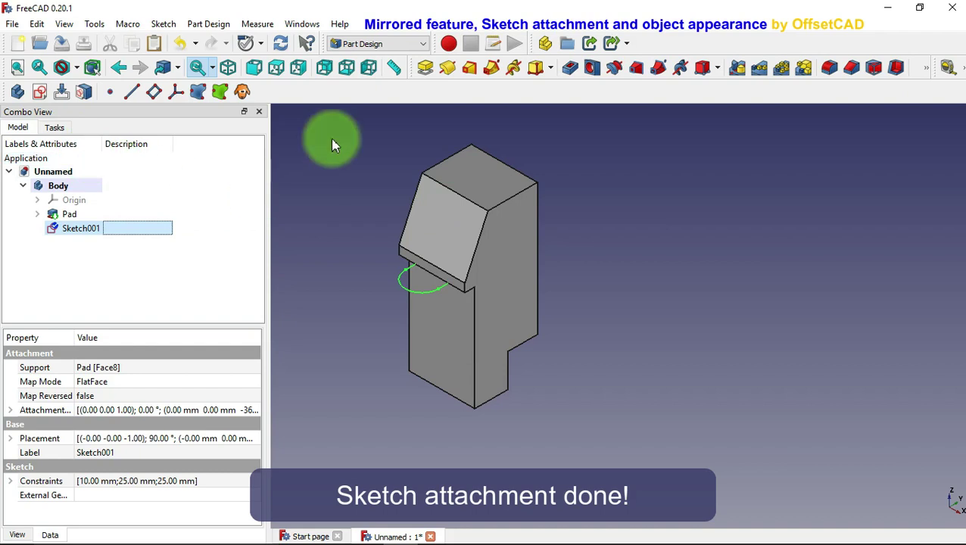
- Pad Sketch001 into a 10 mm boss and sketch on its top face
click(425, 68)
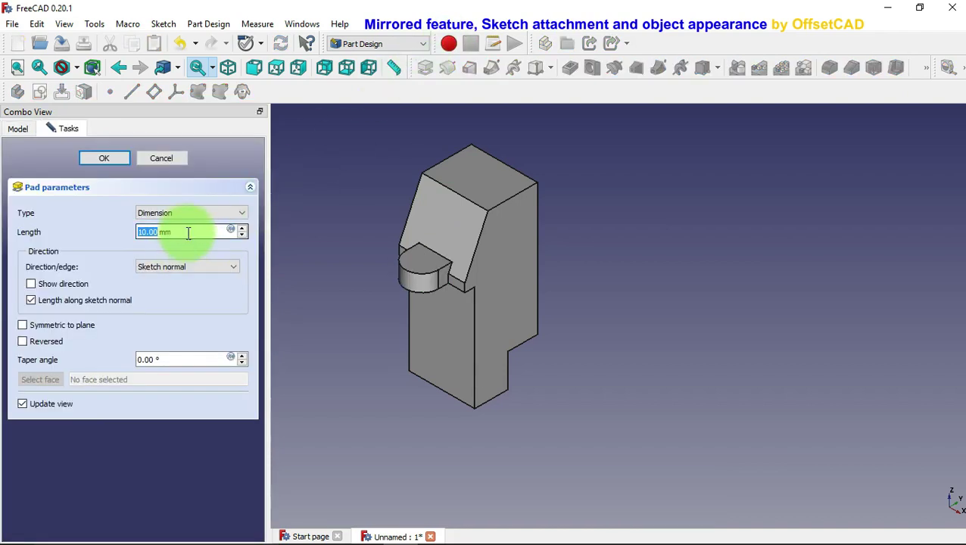
click(117, 159)
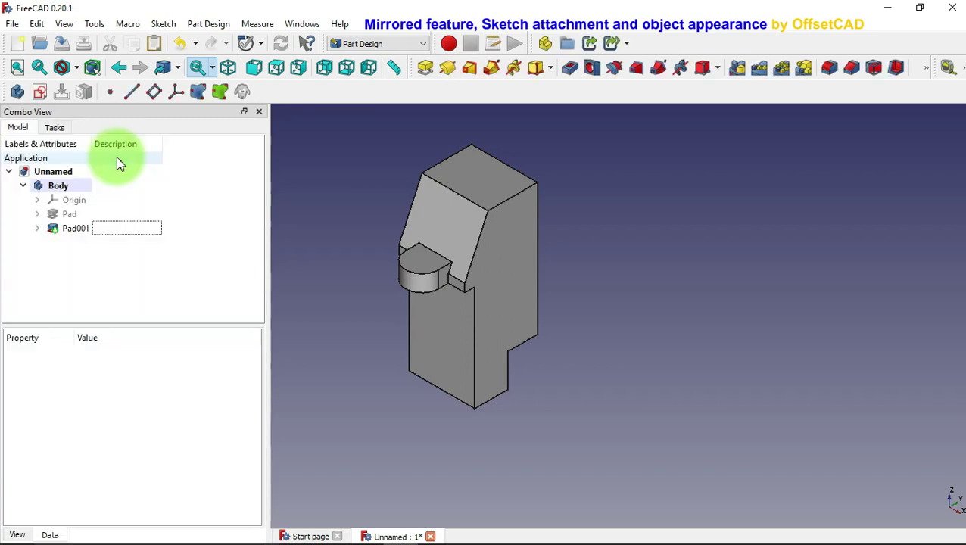
click(415, 265)
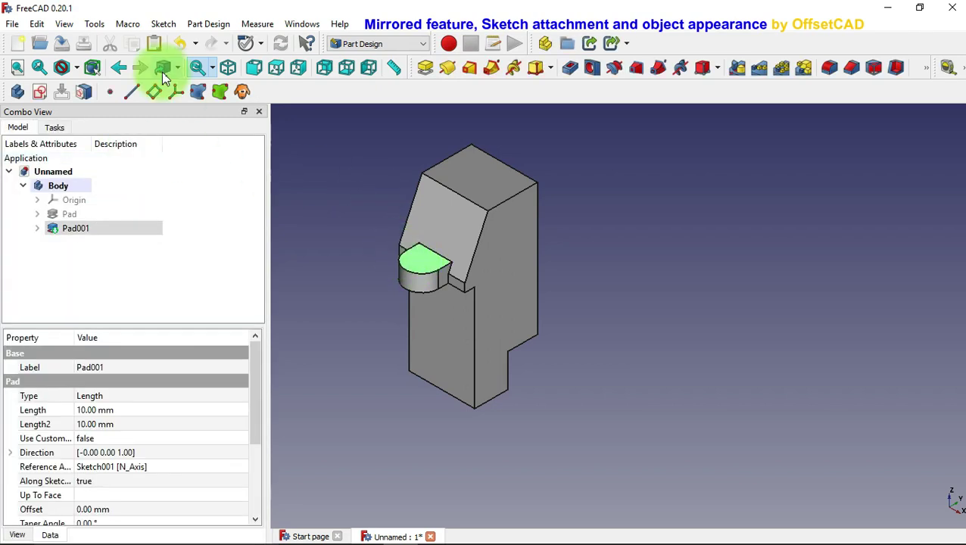
click(42, 93)
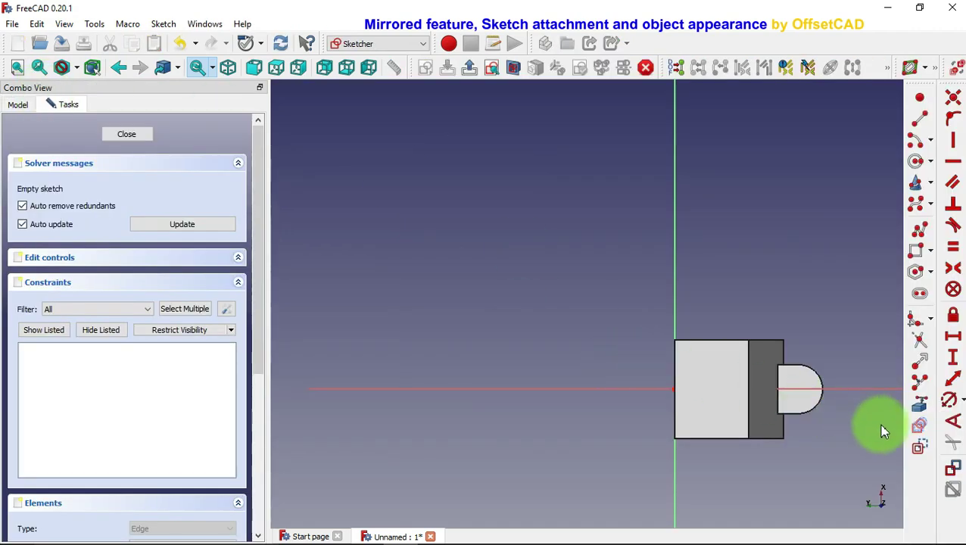
scroll(882, 431, up, 4)
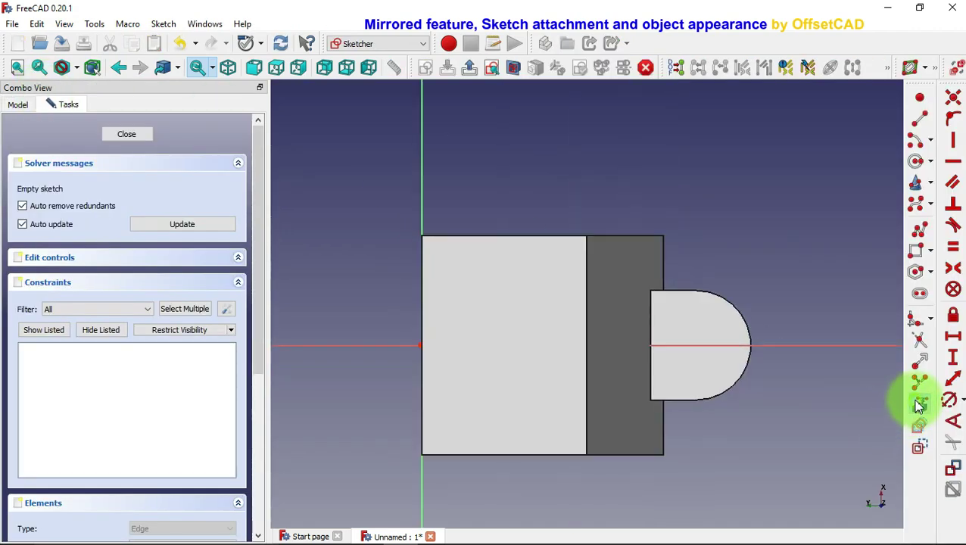
- Draw a 10 mm diameter circle centred on the boss's external rounded edge
click(919, 404)
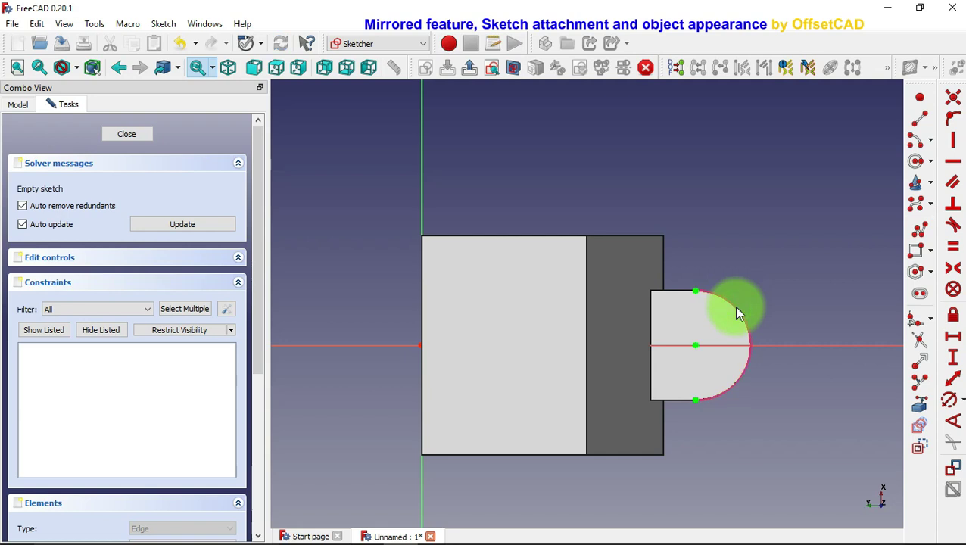
click(917, 161)
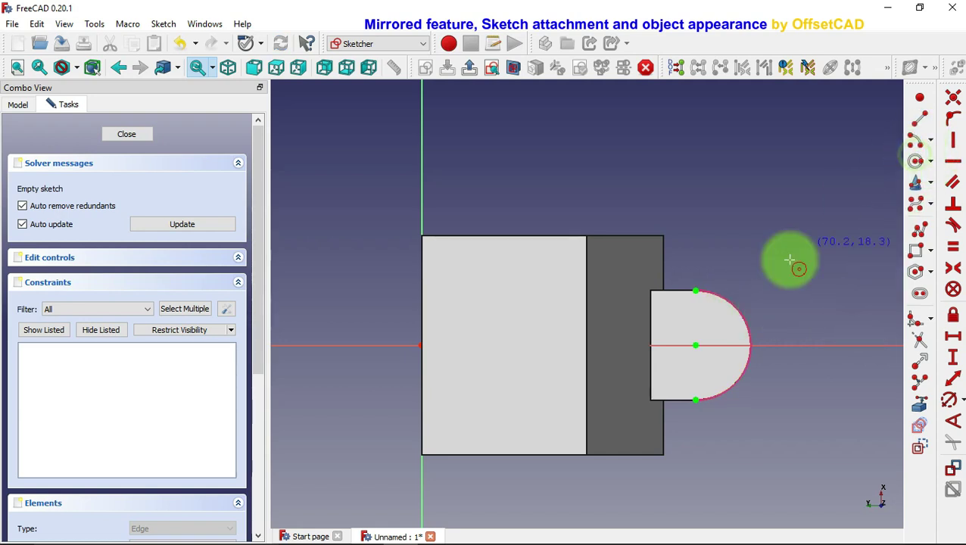
click(696, 346)
click(710, 369)
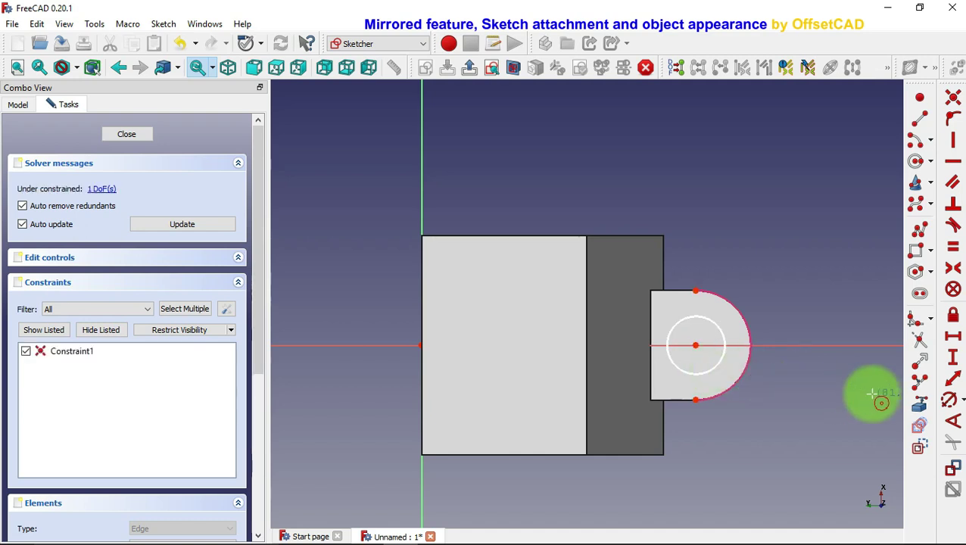
click(948, 399)
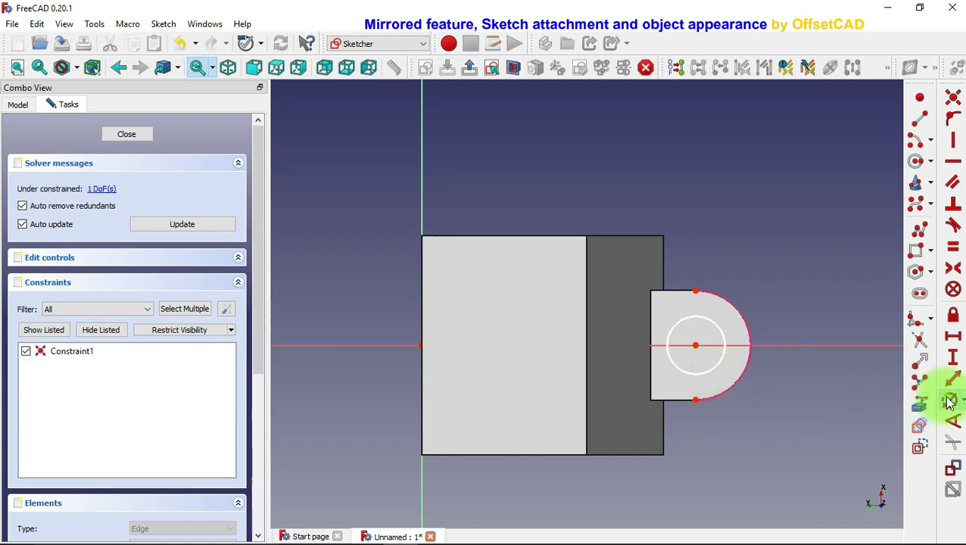
click(721, 338)
text(10)
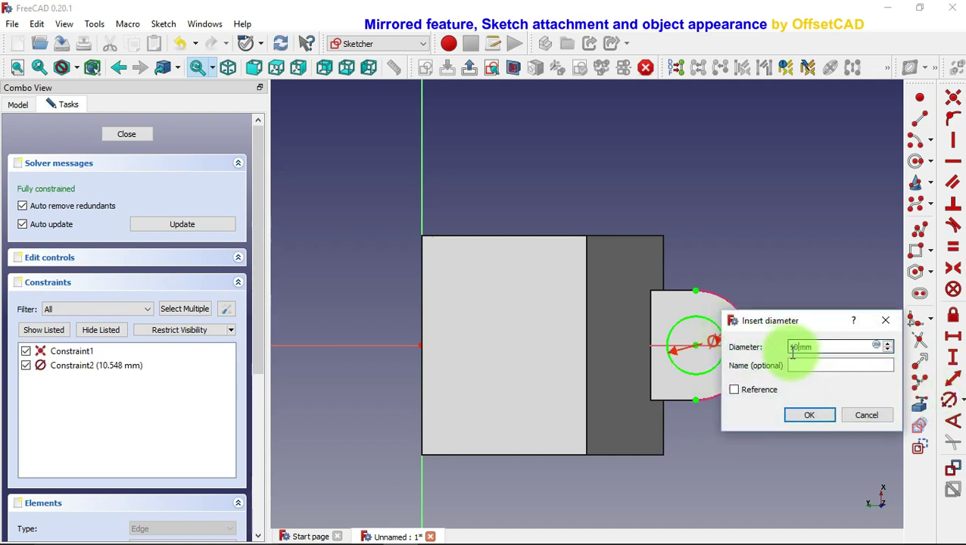
click(810, 415)
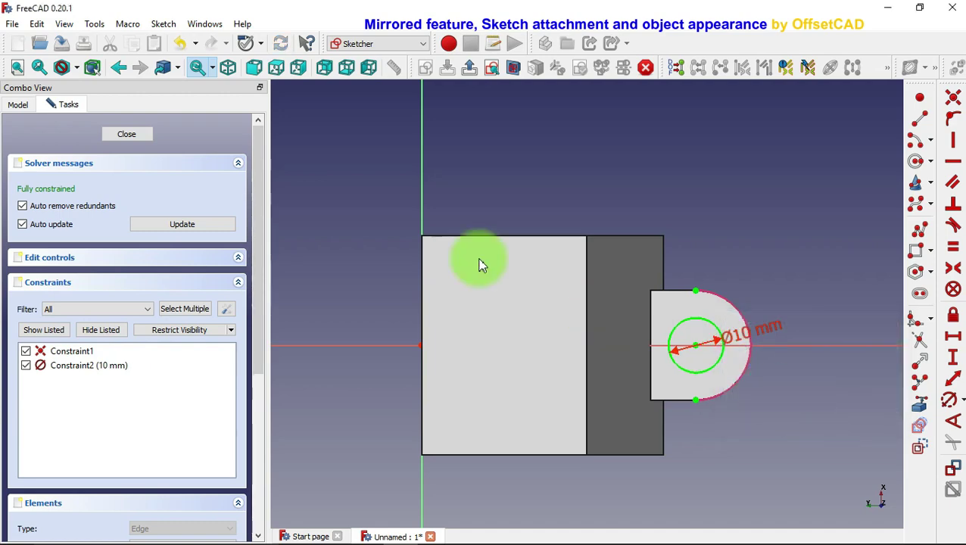
- Pocket the circle through all to cut the hole through the boss
click(117, 135)
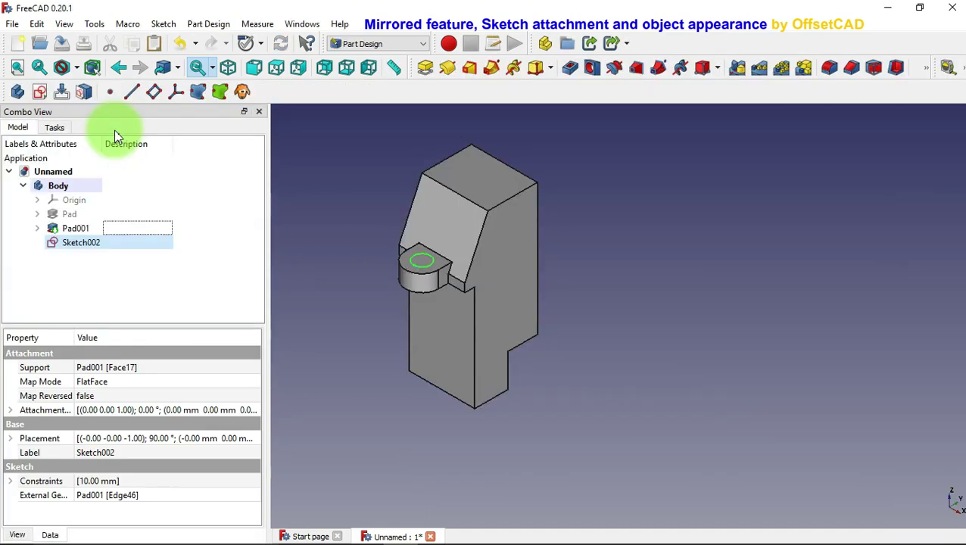
click(570, 67)
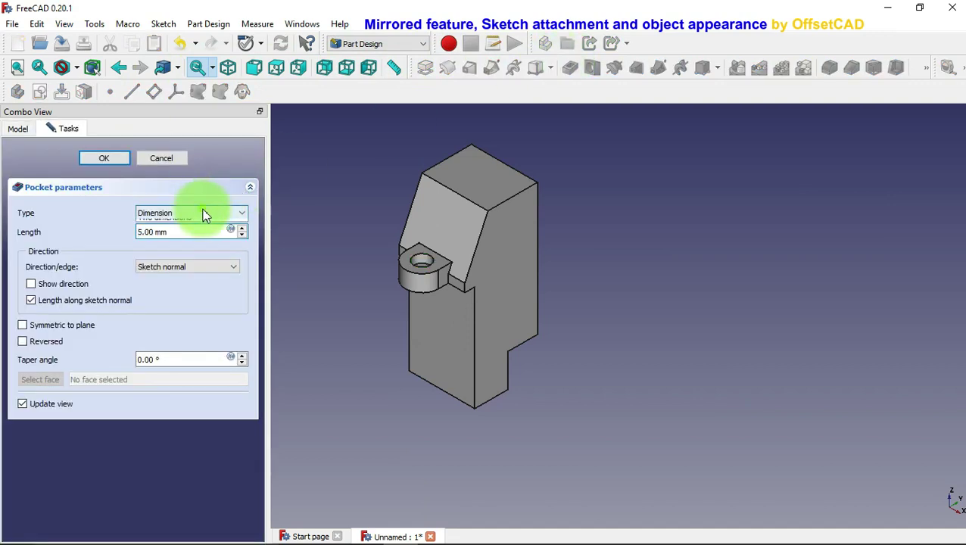
click(202, 234)
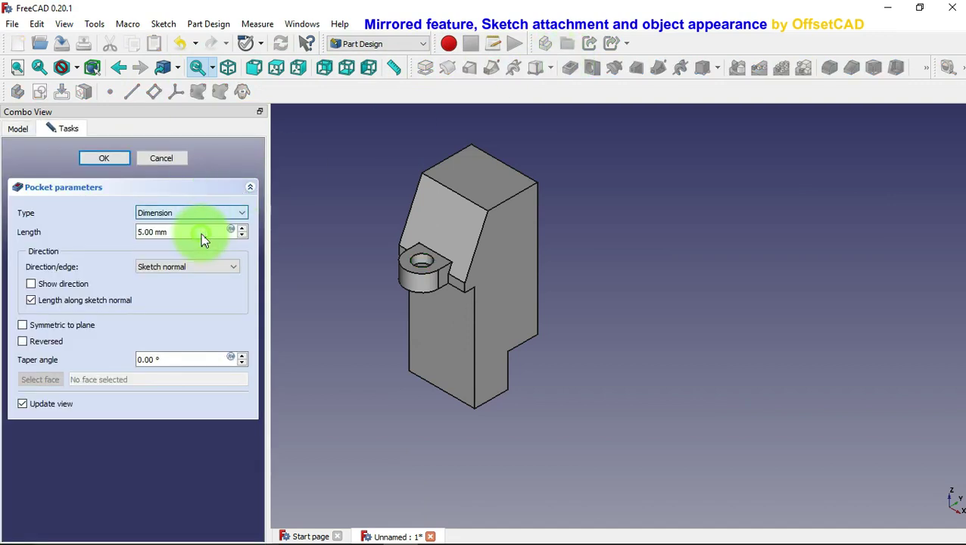
click(106, 158)
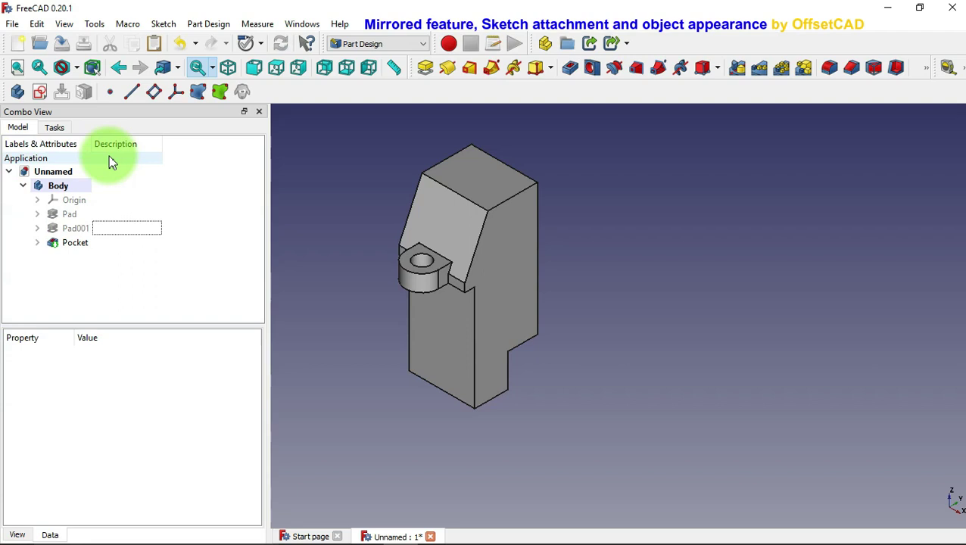
click(501, 256)
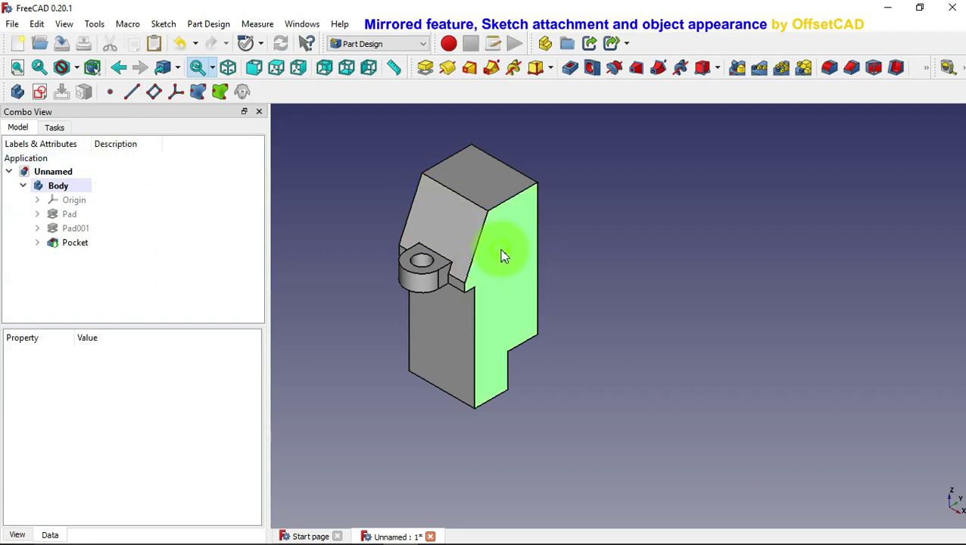
- Sketch a 54 mm diameter circle on the side face, centred on the top edge's endpoint
click(42, 92)
scroll(424, 366, down, 2)
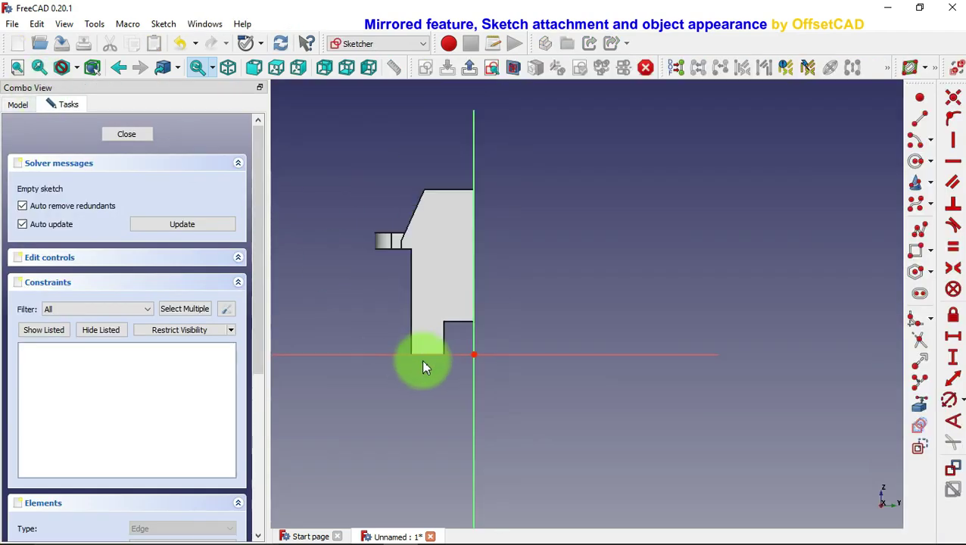
scroll(425, 366, down, 1)
scroll(450, 225, up, 5)
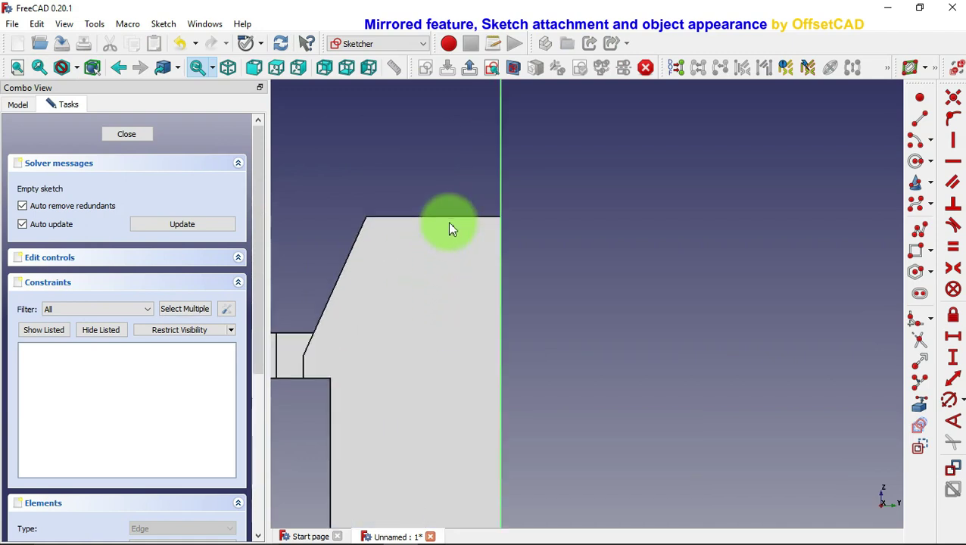
click(921, 409)
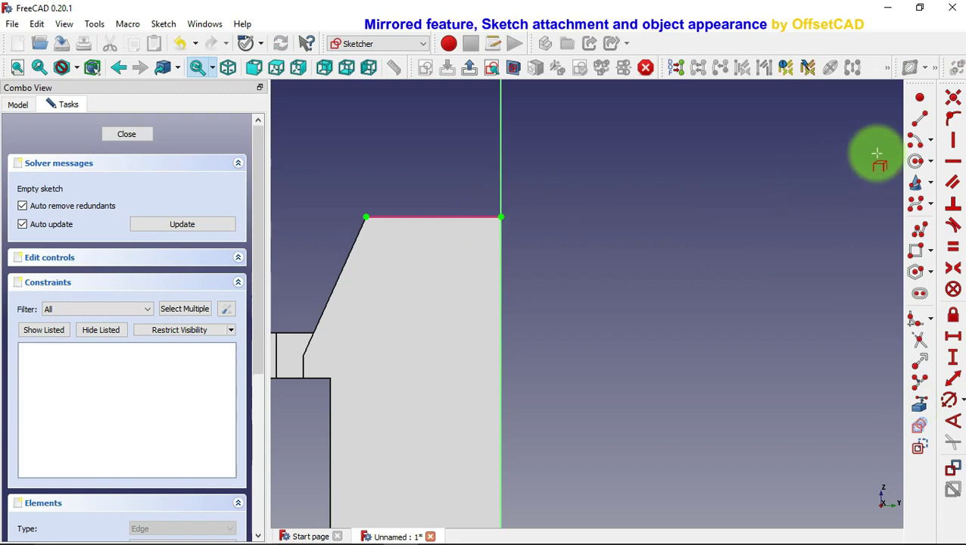
click(920, 163)
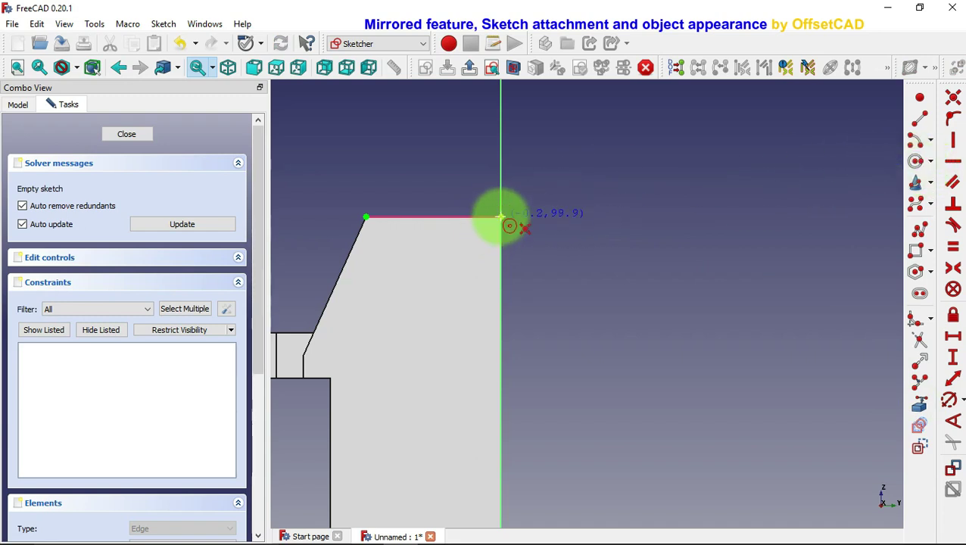
click(502, 217)
click(565, 280)
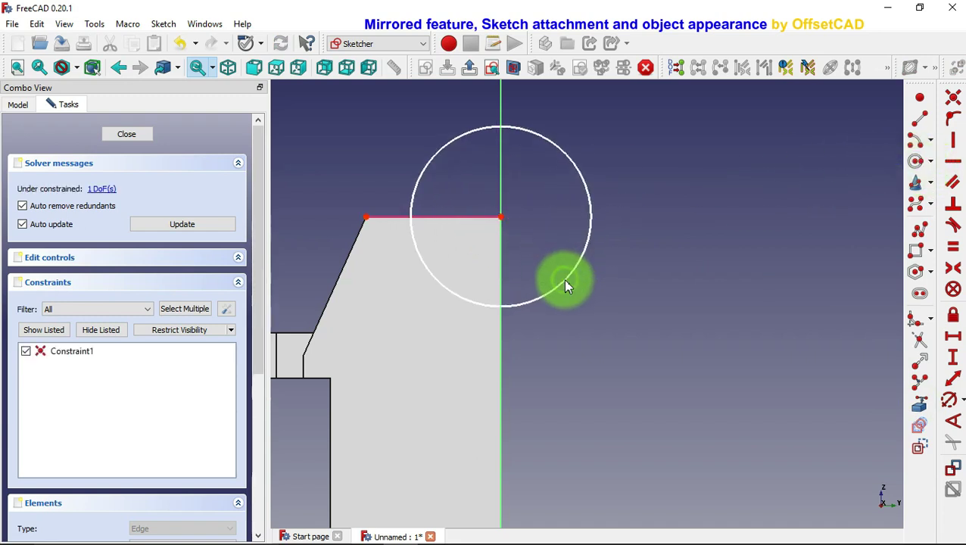
click(949, 399)
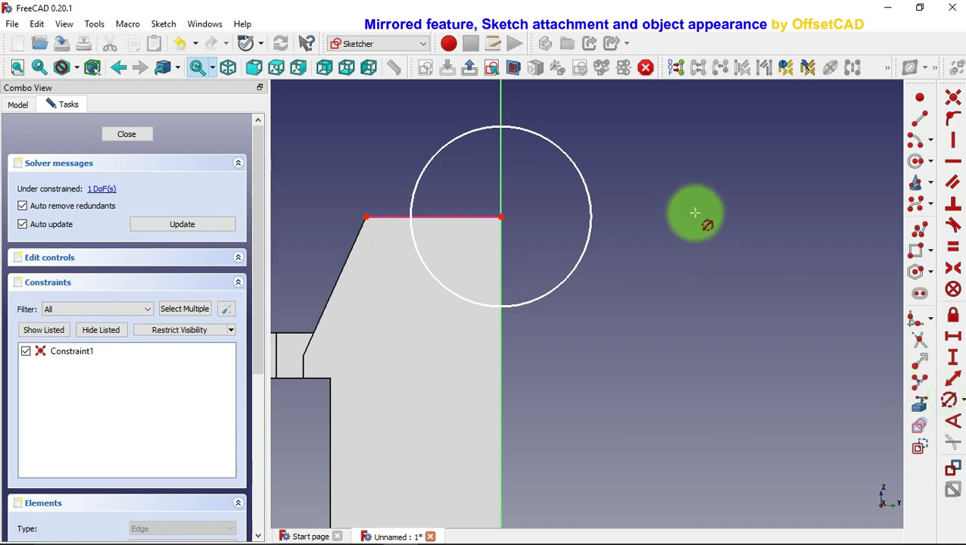
click(590, 202)
text(27*2 mm)
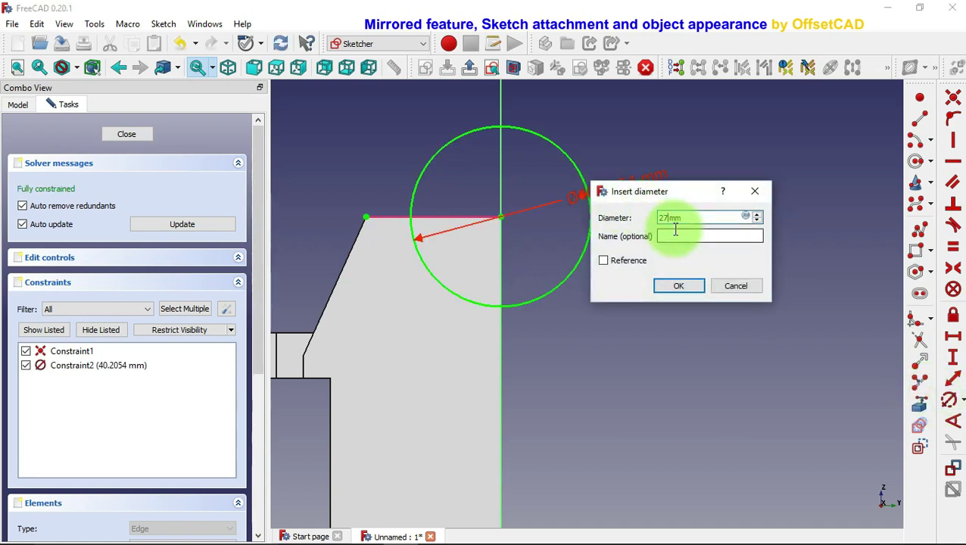
click(679, 285)
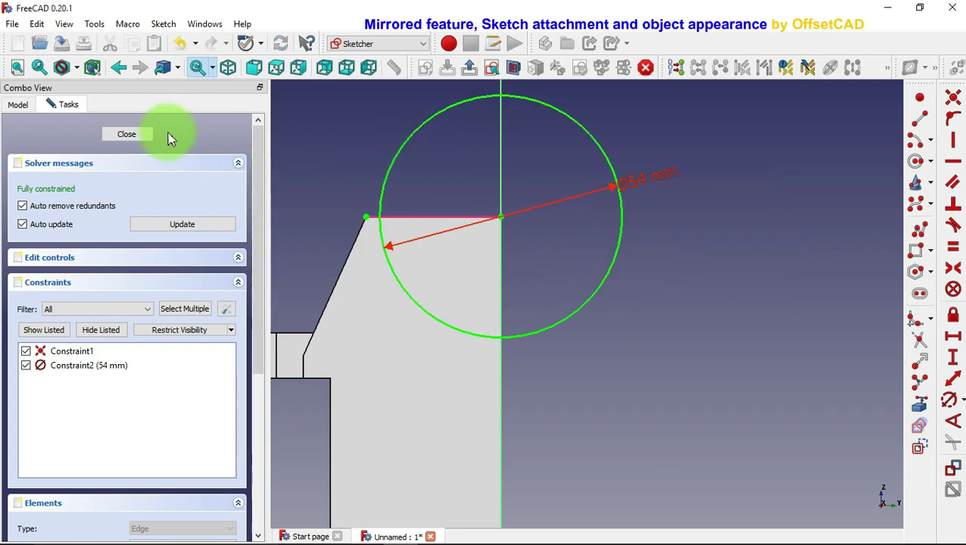
click(127, 134)
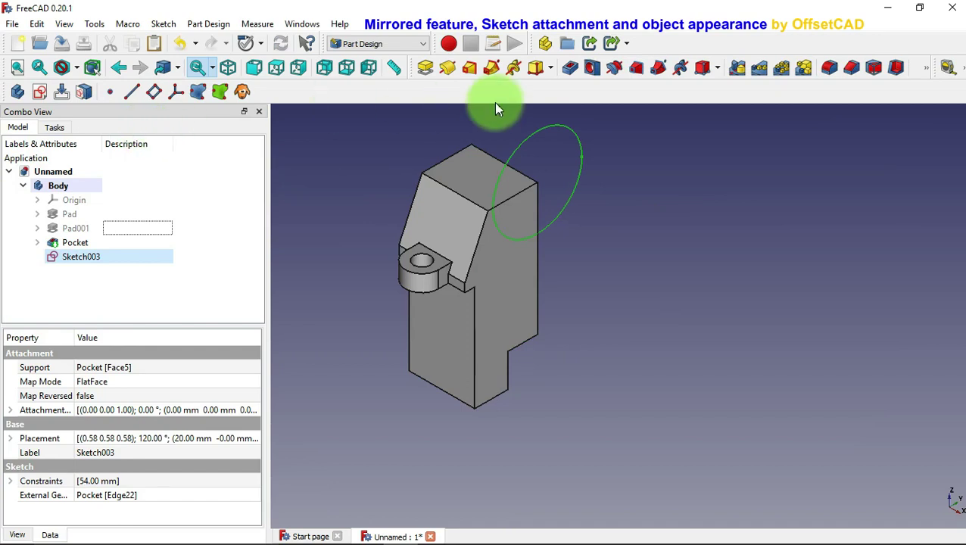
- Pocket the circle 10 mm deep to notch the part's upper corner
click(571, 72)
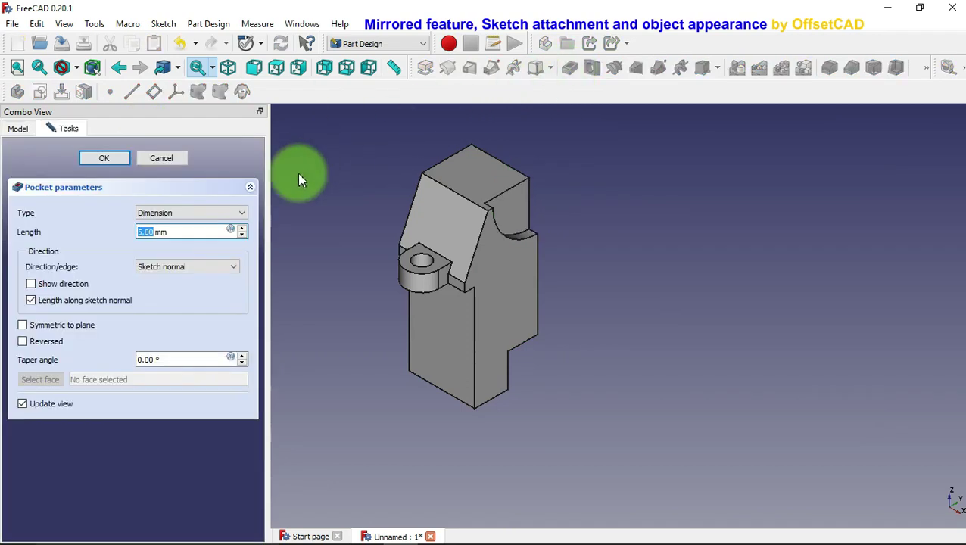
drag(199, 231, 133, 227)
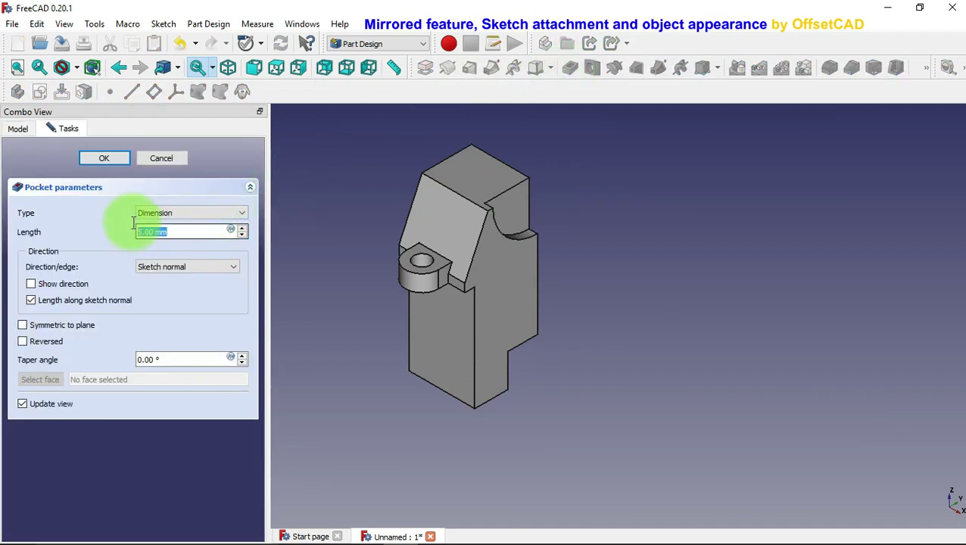
text(10)
click(115, 159)
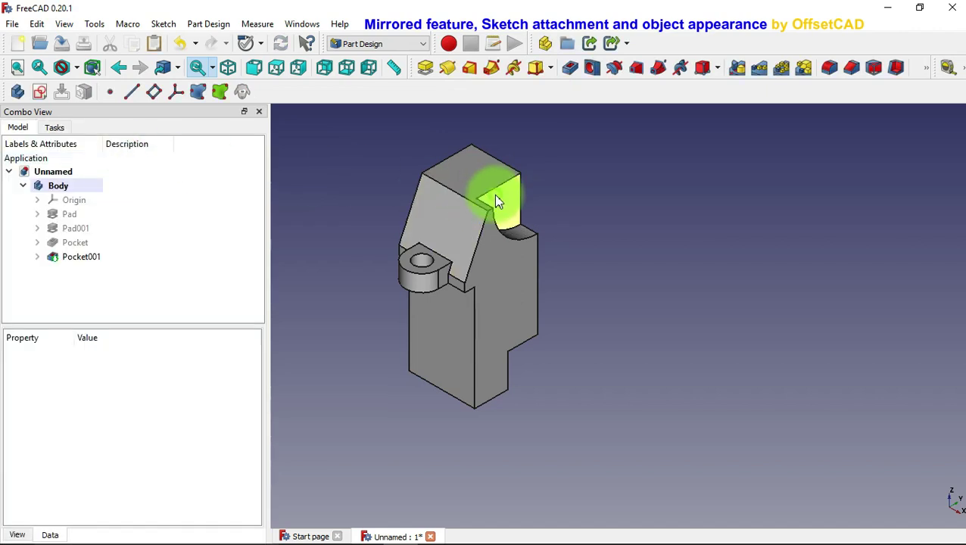
click(496, 199)
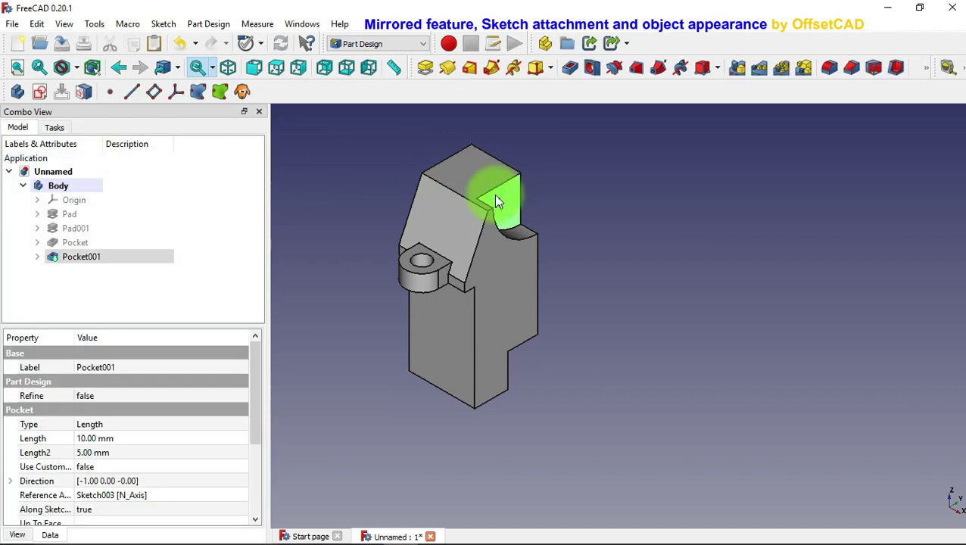
- Sketch a 38 mm diameter circle (19×2) centred on the top vertex, referencing the existing arc
click(40, 92)
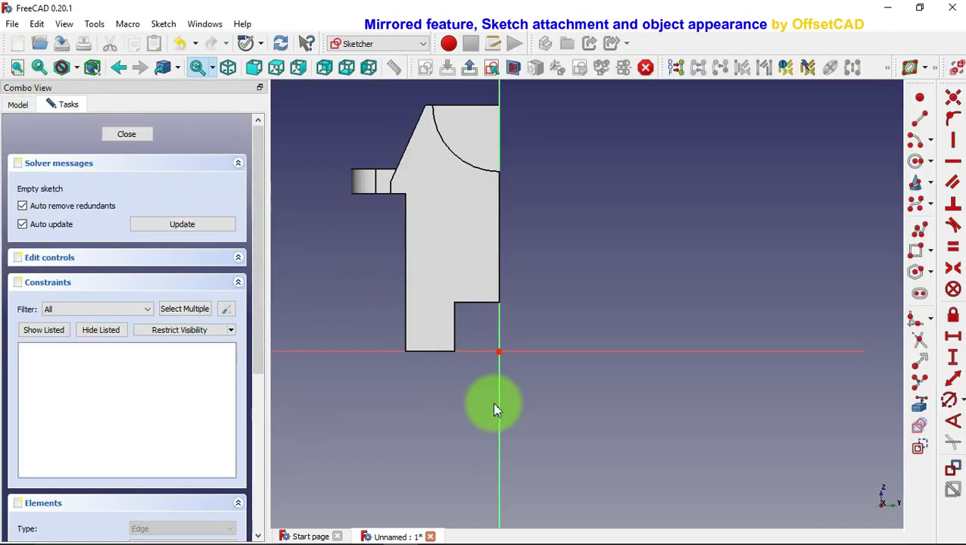
scroll(492, 401, down, 1)
scroll(468, 123, up, 3)
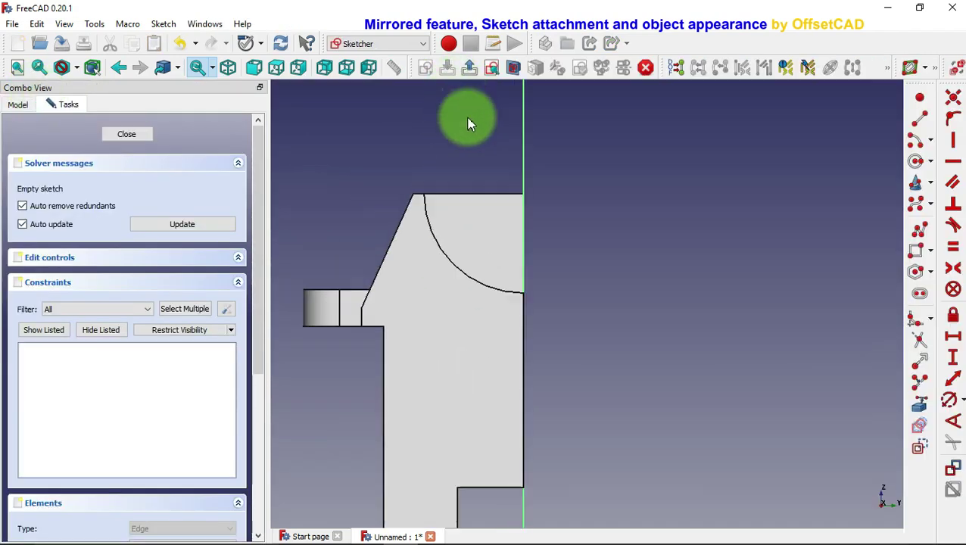
scroll(468, 122, up, 1)
click(920, 407)
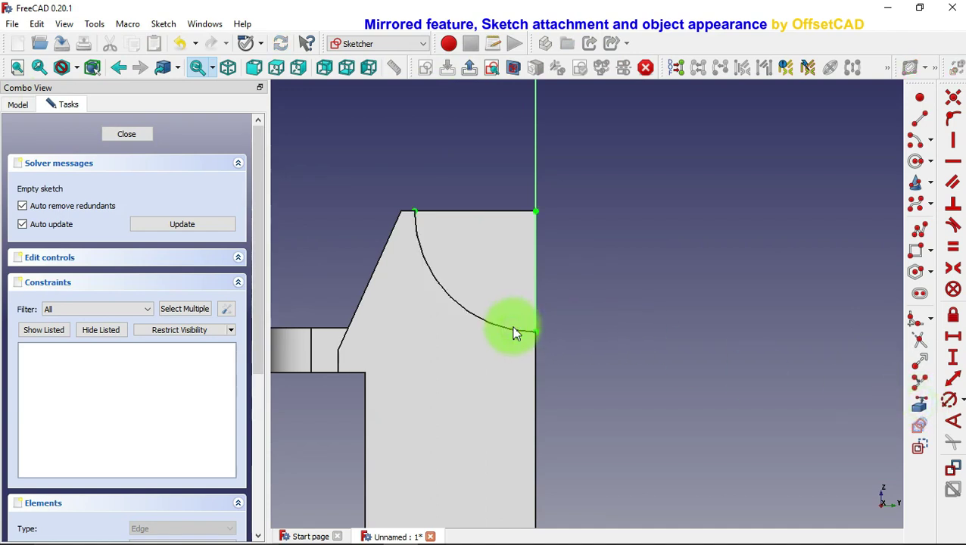
click(917, 161)
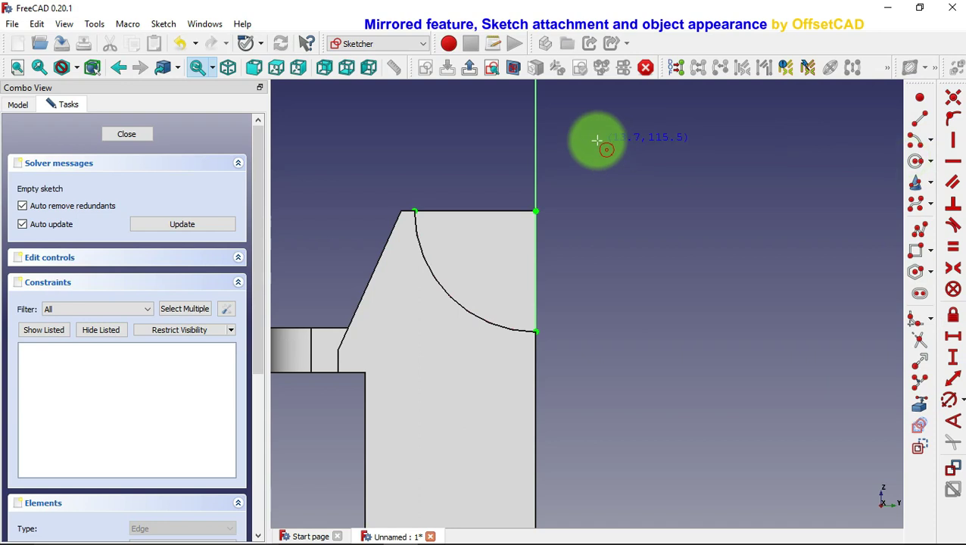
click(536, 212)
click(599, 266)
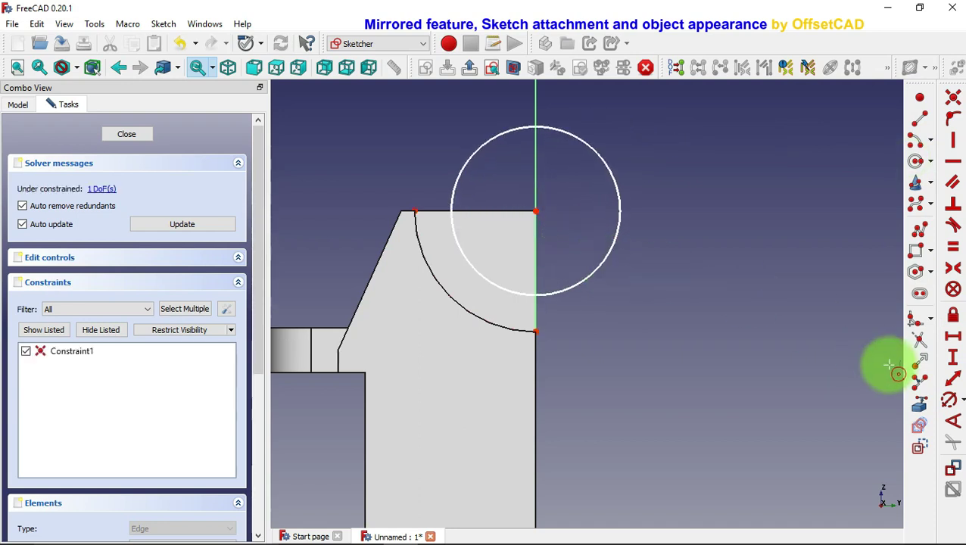
click(949, 399)
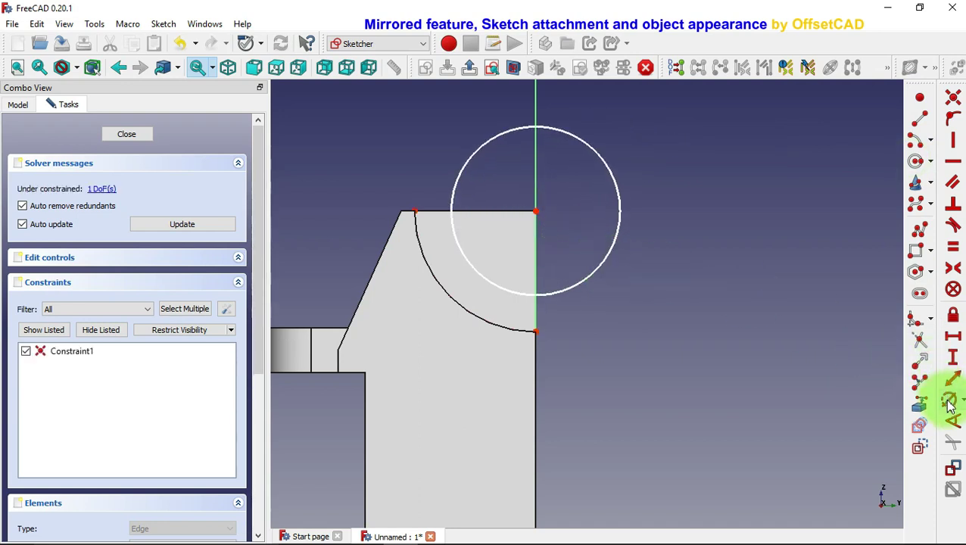
click(614, 180)
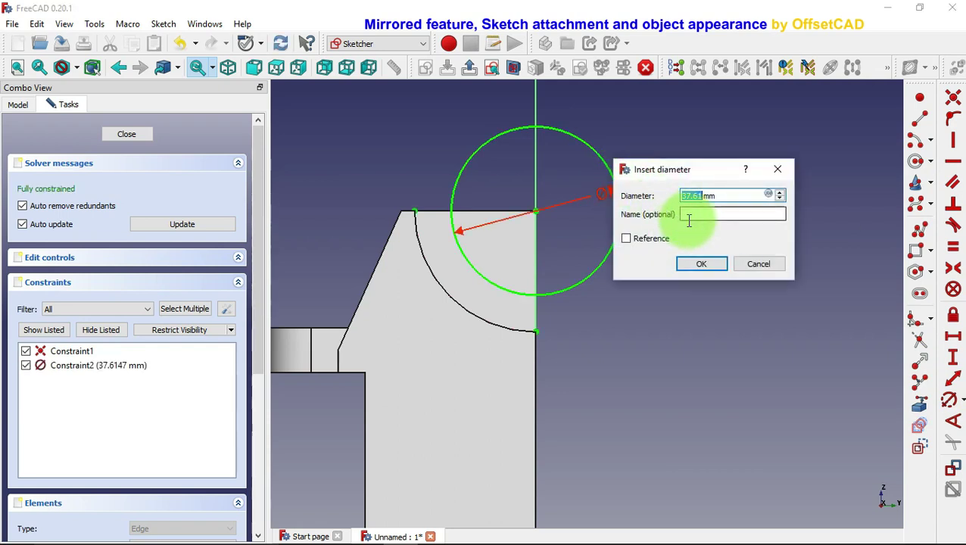
text(19*2)
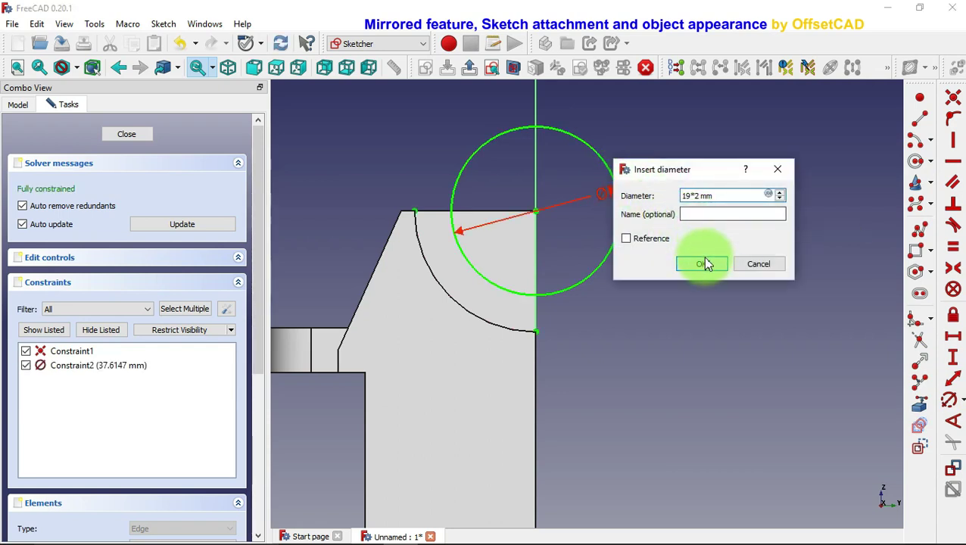
click(702, 264)
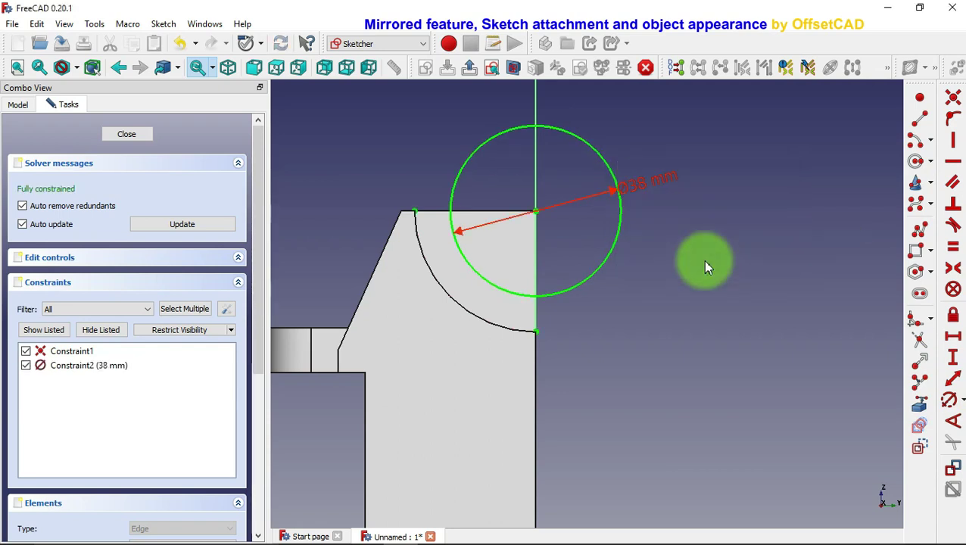
click(133, 134)
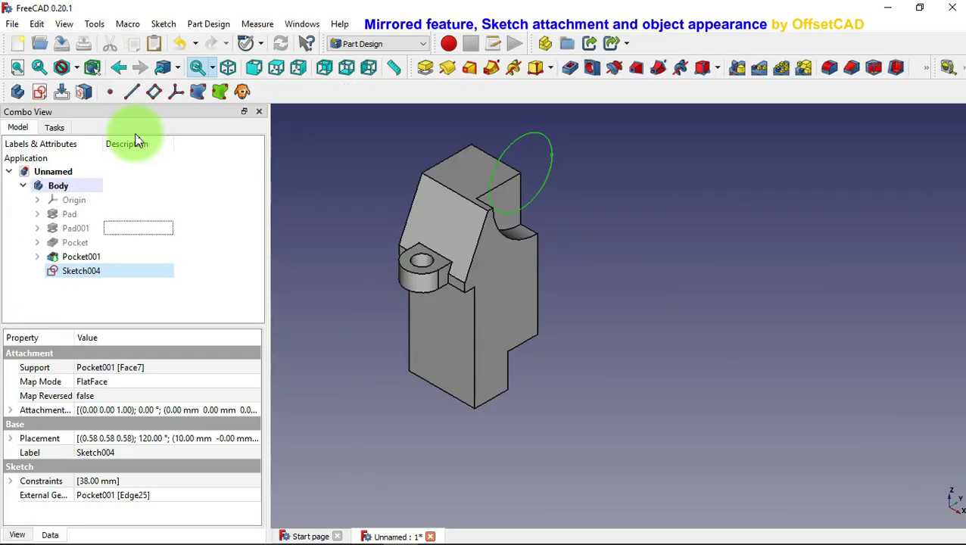
- Pocket the circle 10 mm deep as a second notch
click(570, 68)
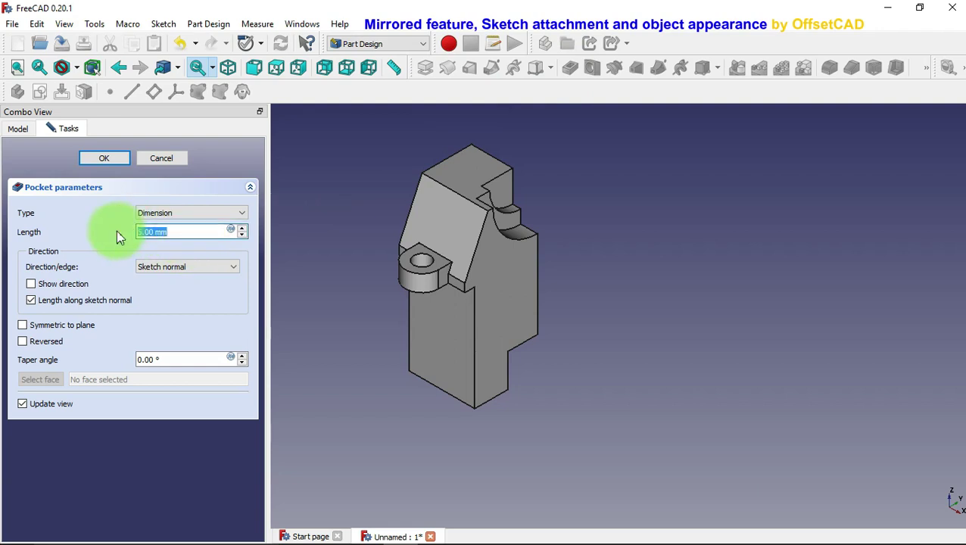
text(10)
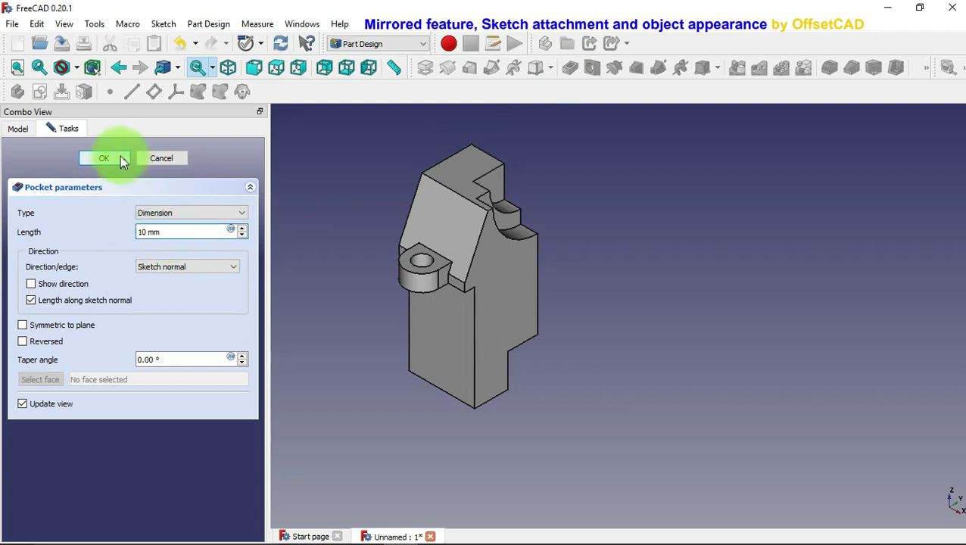
click(122, 160)
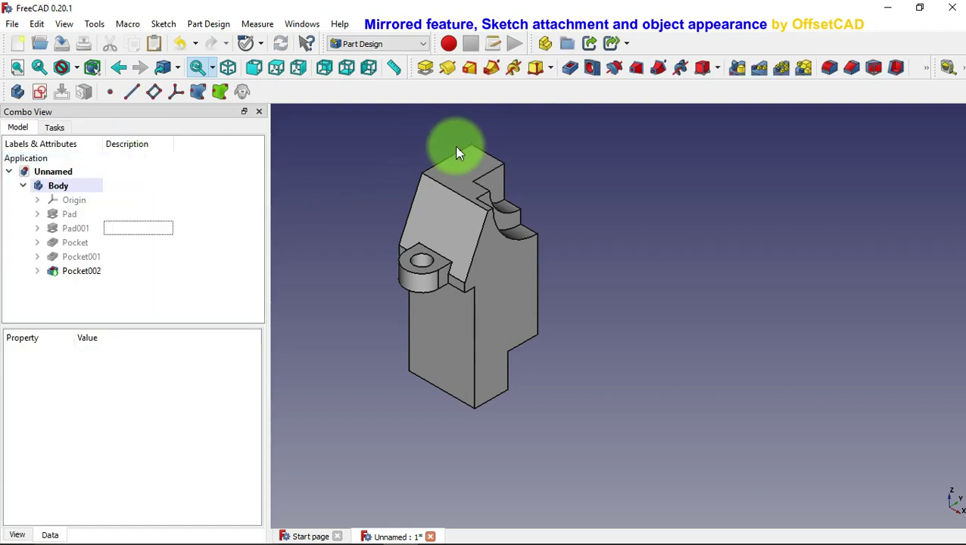
click(494, 189)
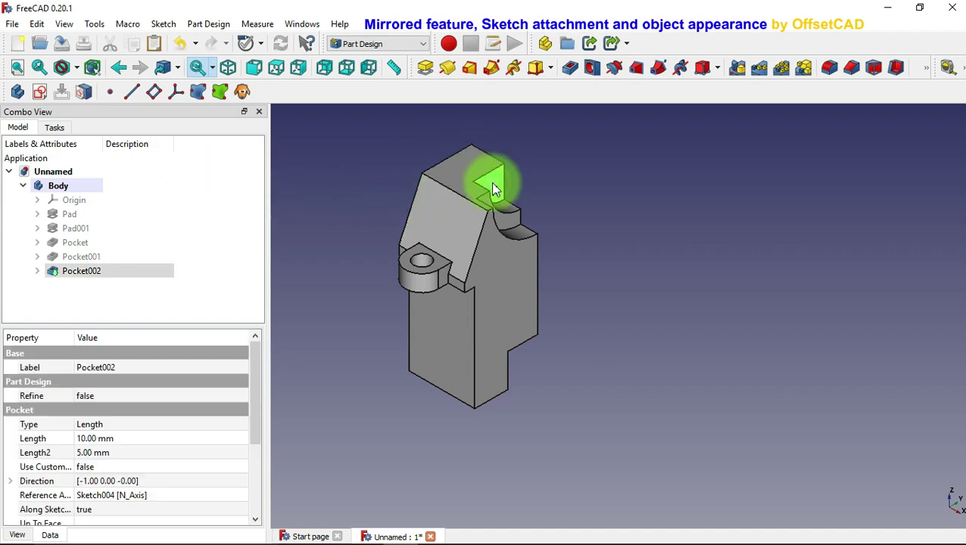
- On the notch face, draw a centre arc from the top corner, ending directly above it
click(37, 91)
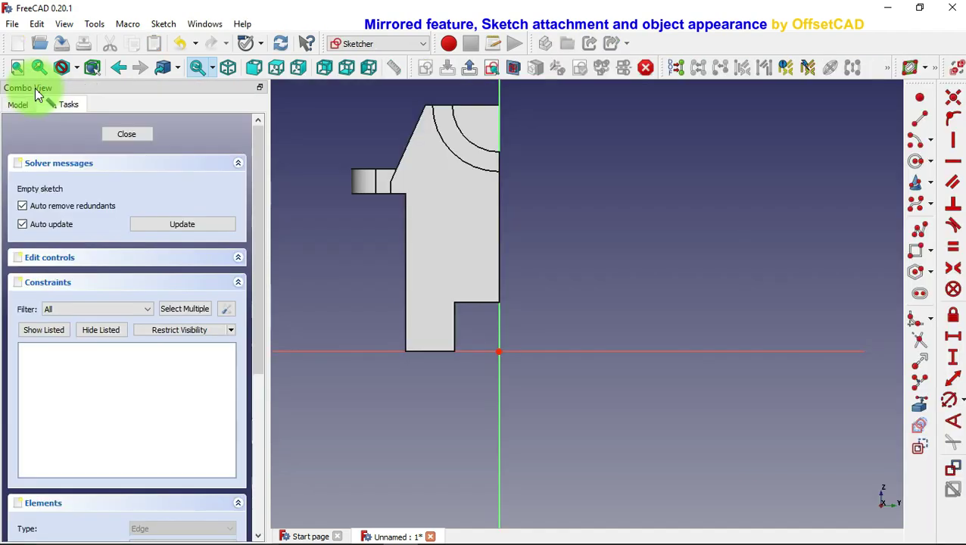
scroll(422, 348, down, 1)
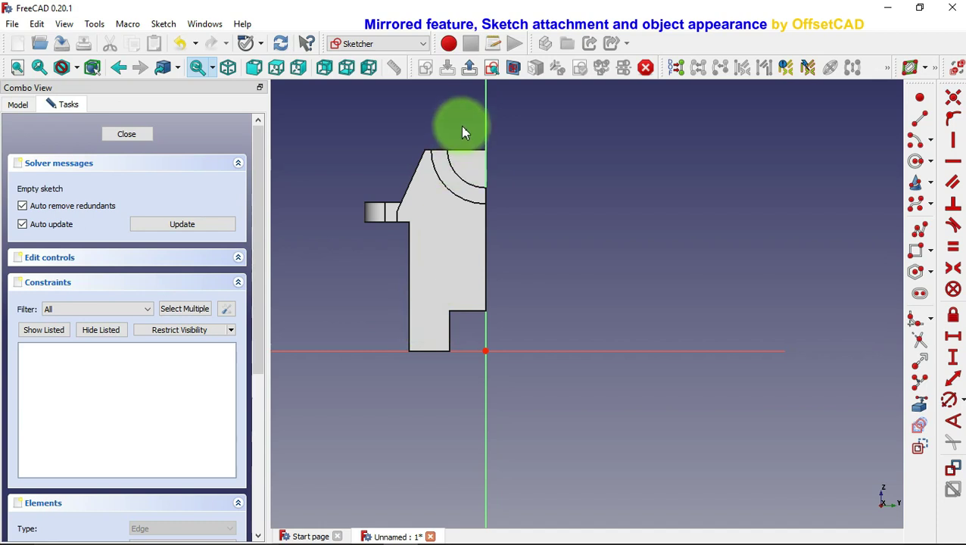
scroll(463, 132, up, 4)
scroll(463, 133, up, 1)
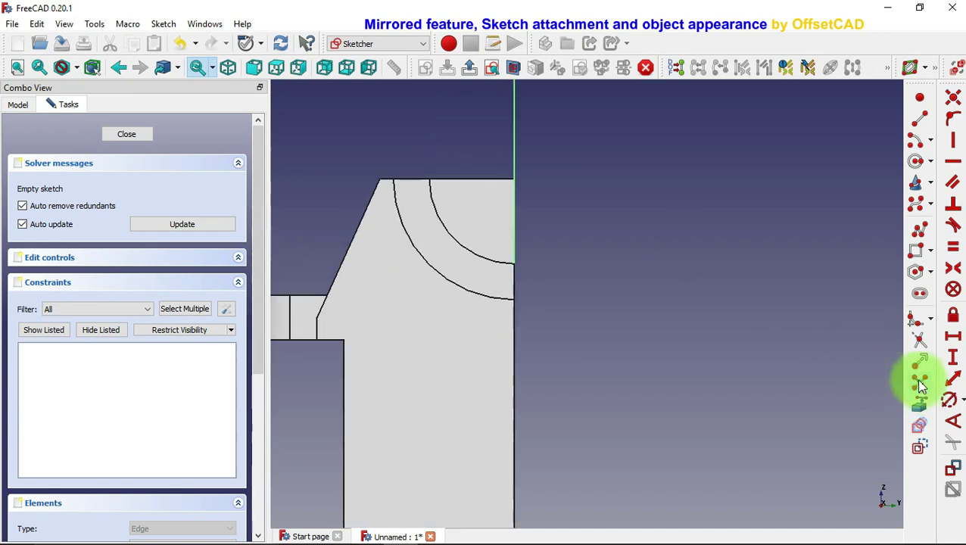
click(920, 404)
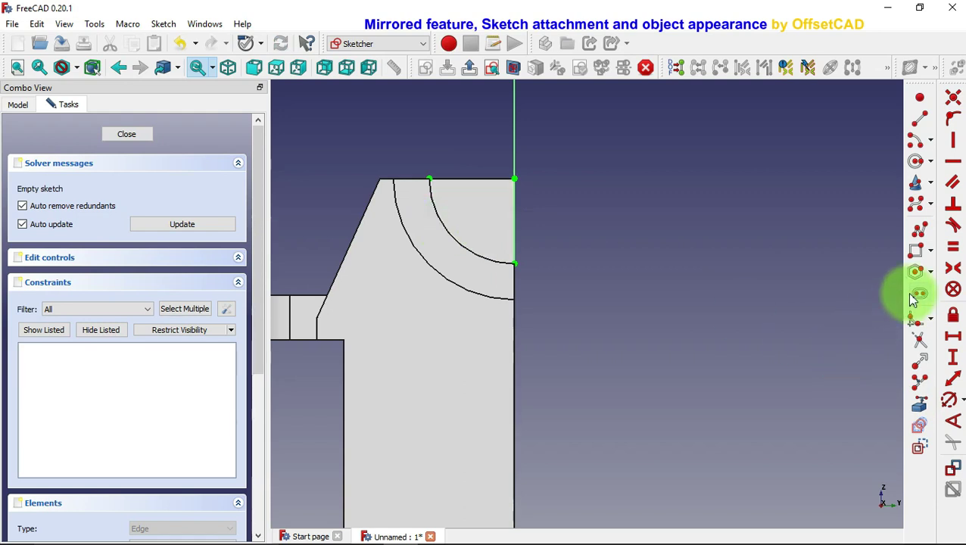
click(917, 143)
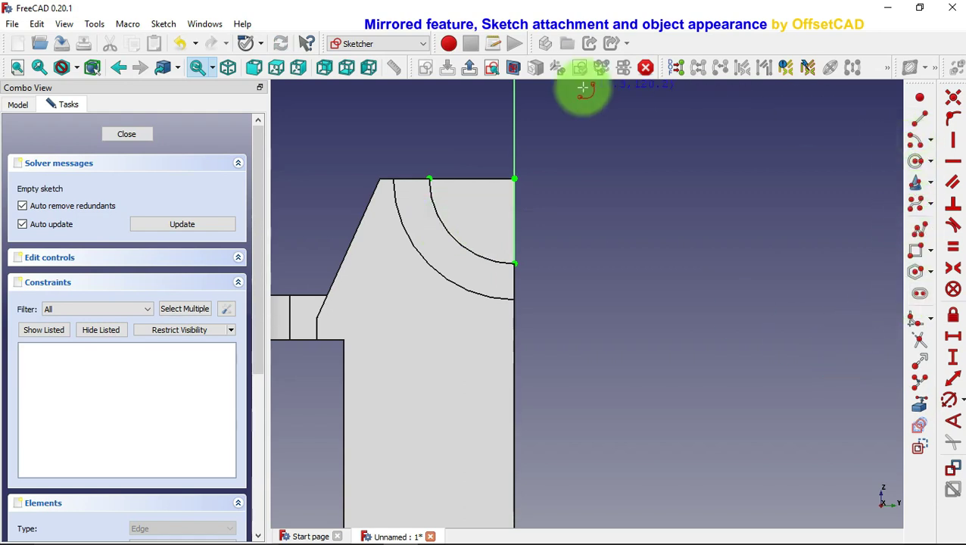
click(515, 178)
click(515, 263)
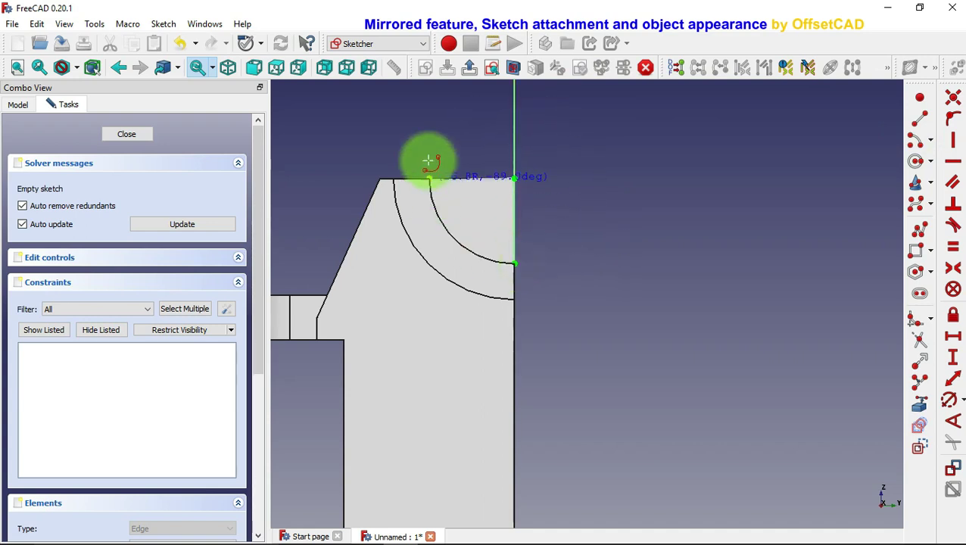
click(514, 94)
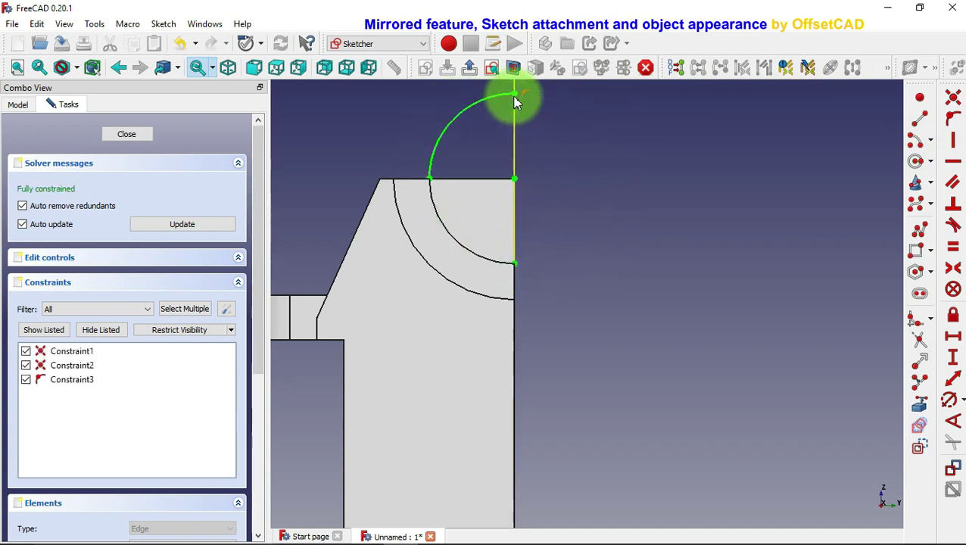
- Close the quarter-round profile with a vertical line down the axis and leave the sketch
click(920, 119)
scroll(690, 274, down, 2)
scroll(689, 274, down, 1)
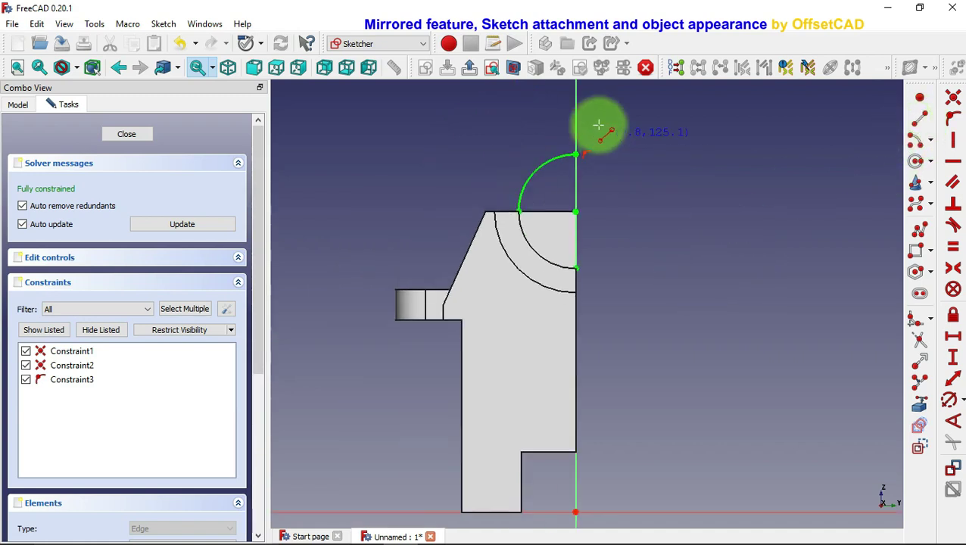
scroll(594, 113, up, 2)
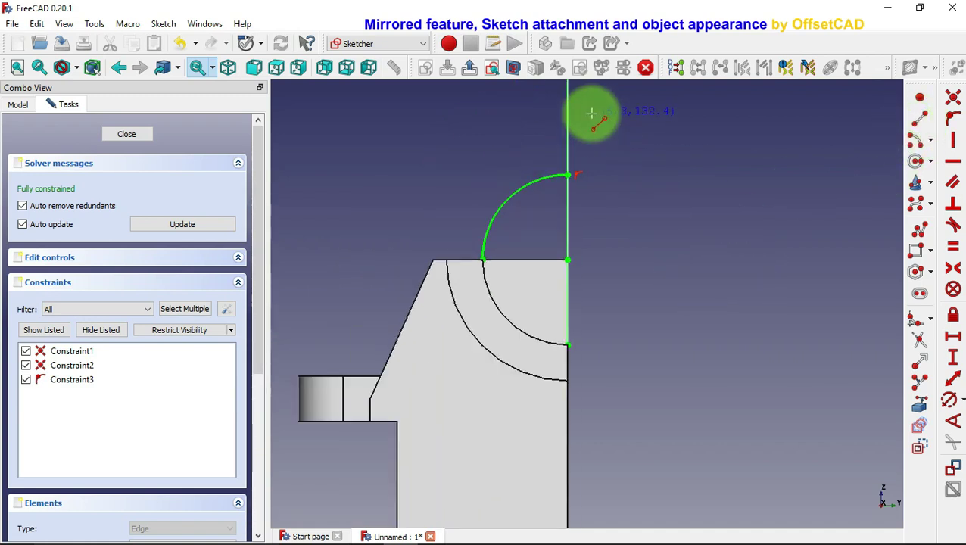
click(568, 175)
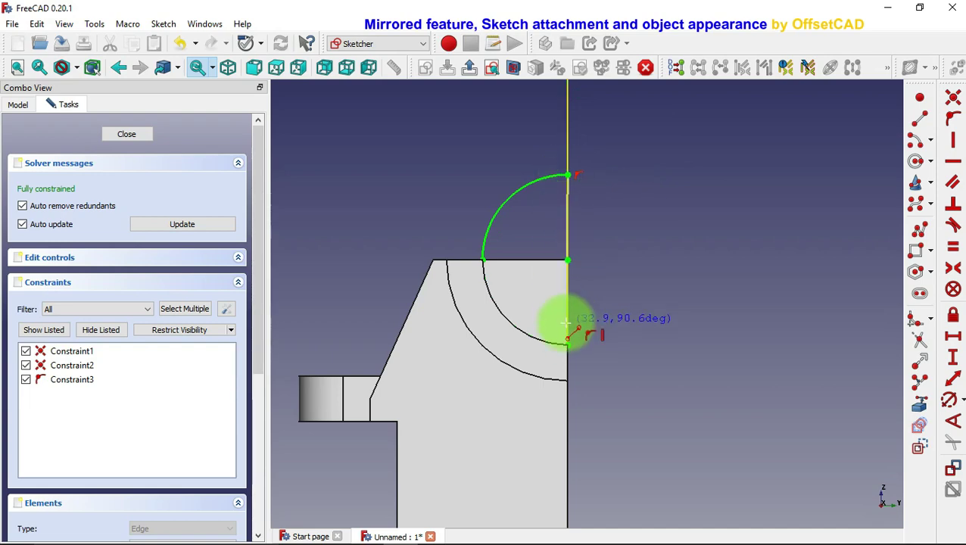
click(568, 344)
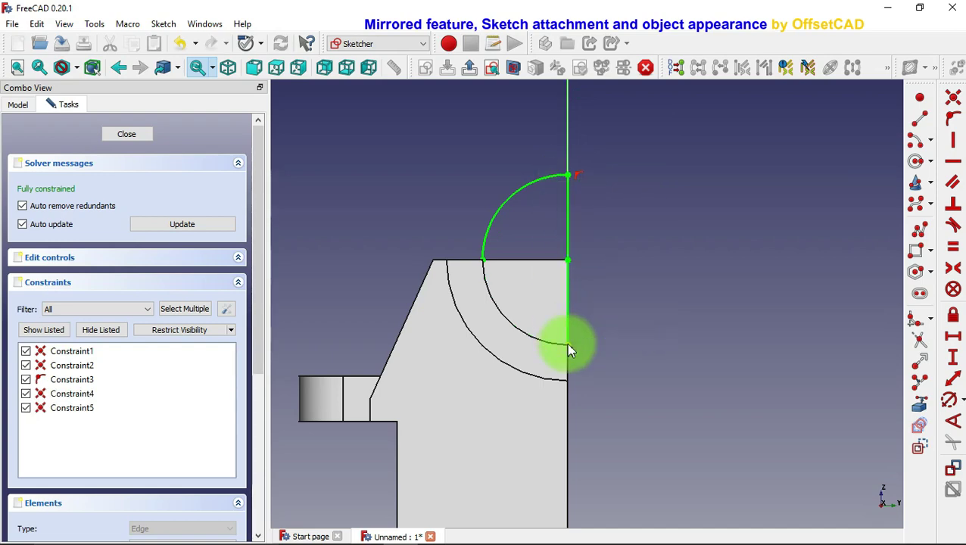
right_click(334, 130)
click(129, 135)
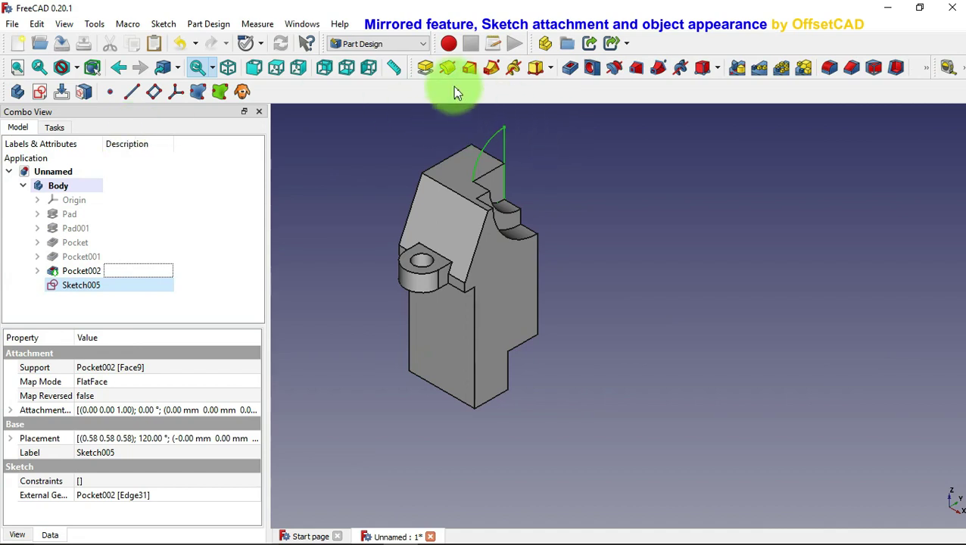
- Pad Sketch005 20 mm reversed into a quarter-round boss, then start a sketch on its face
click(426, 68)
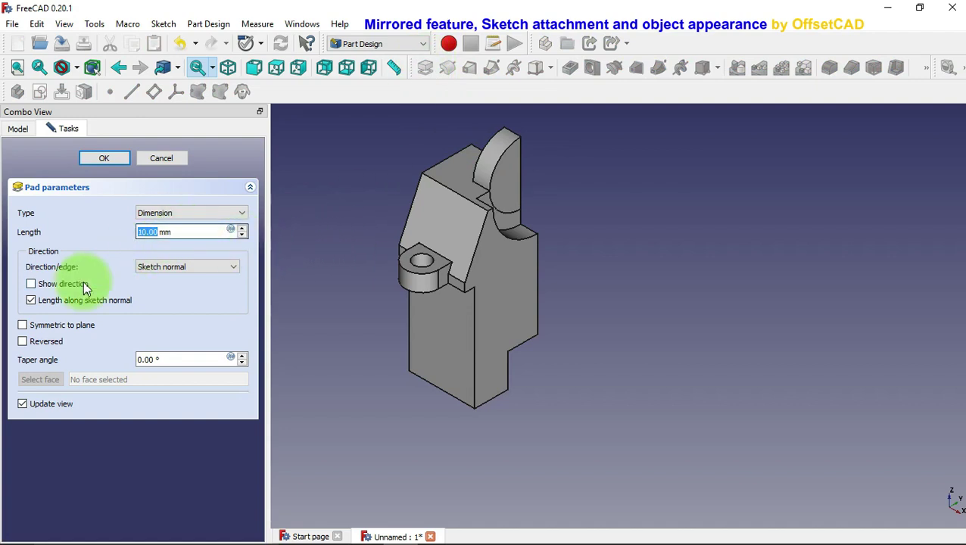
click(23, 341)
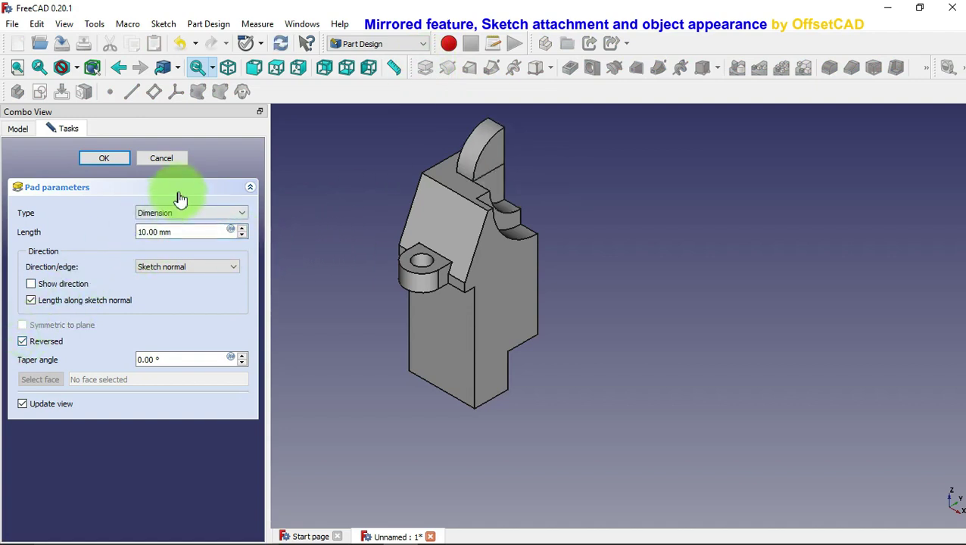
drag(181, 232, 125, 227)
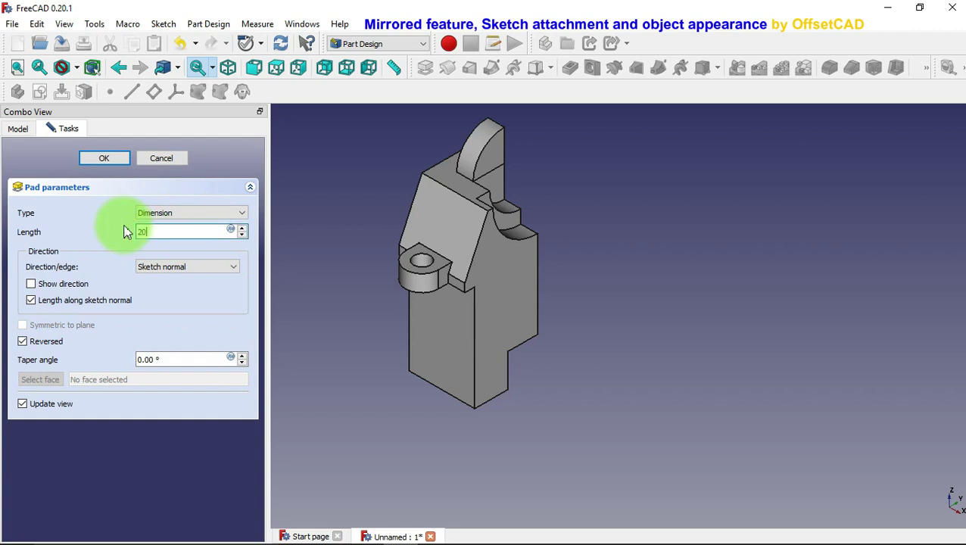
click(104, 158)
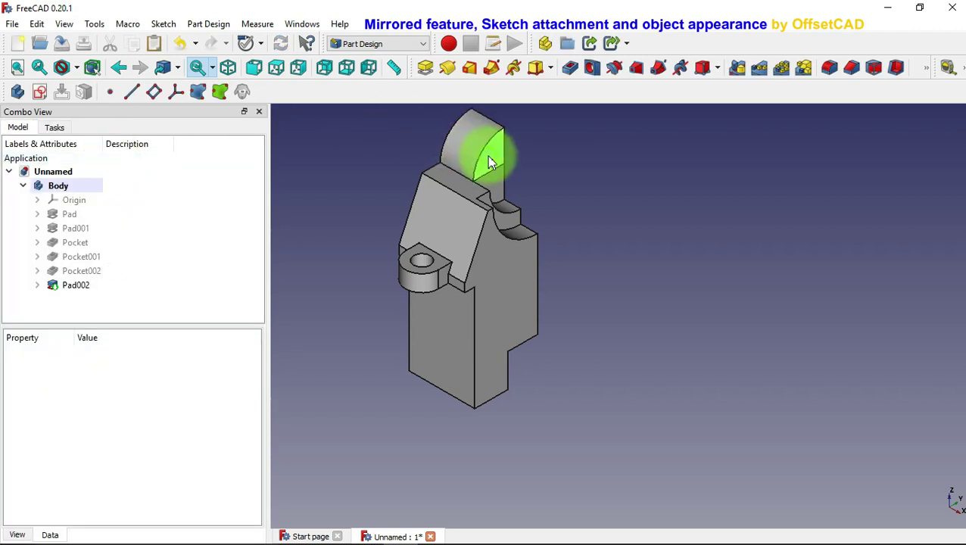
click(489, 161)
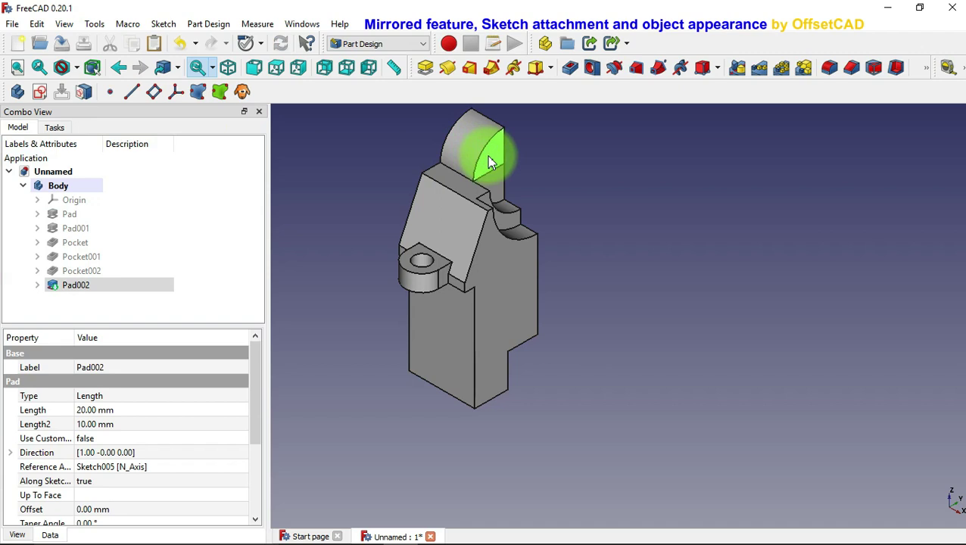
click(34, 91)
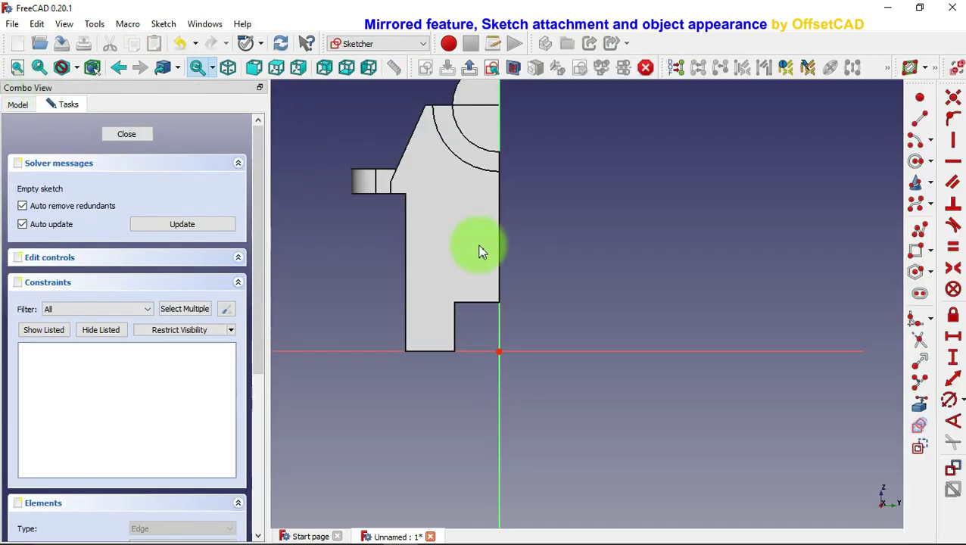
- Draw a 20 mm diameter circle centred on the boss's top arc and close Sketch006
scroll(479, 250, down, 2)
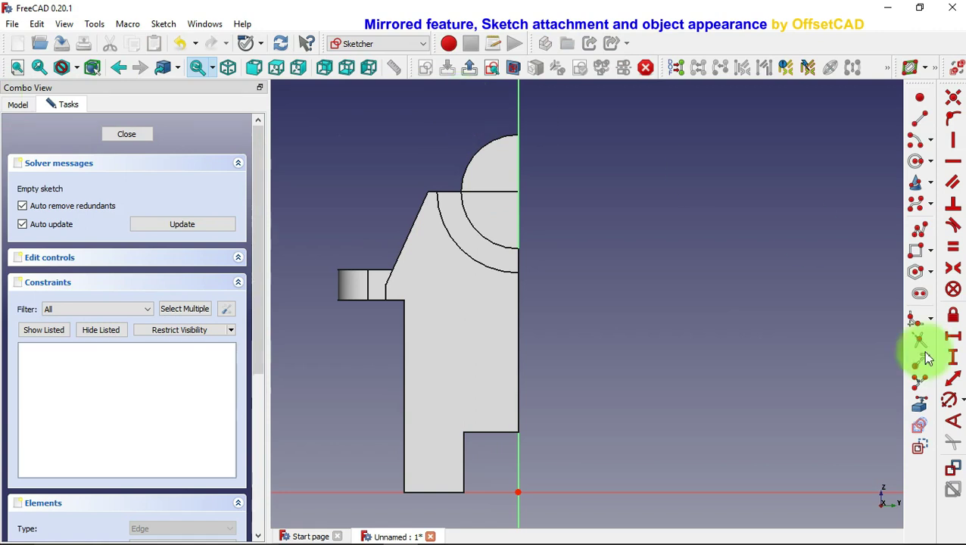
click(920, 403)
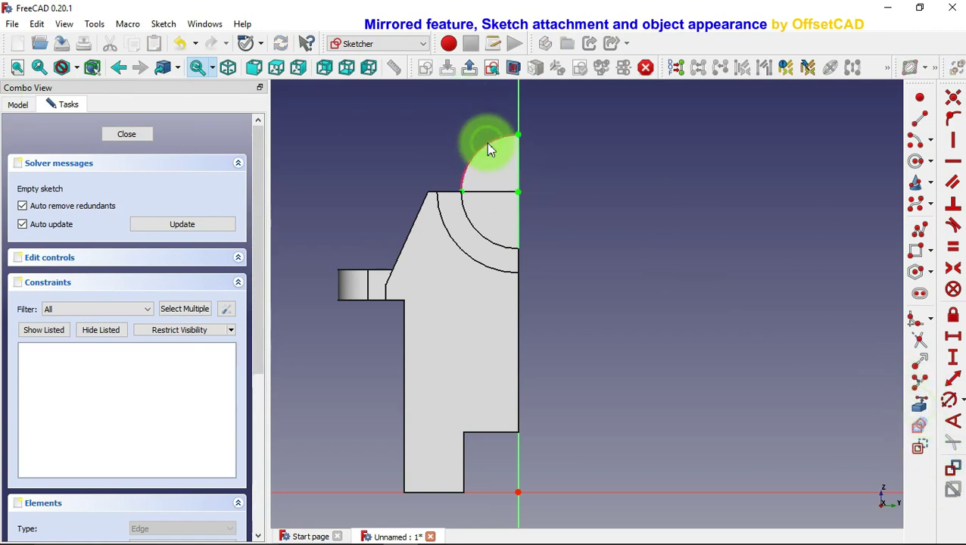
click(916, 163)
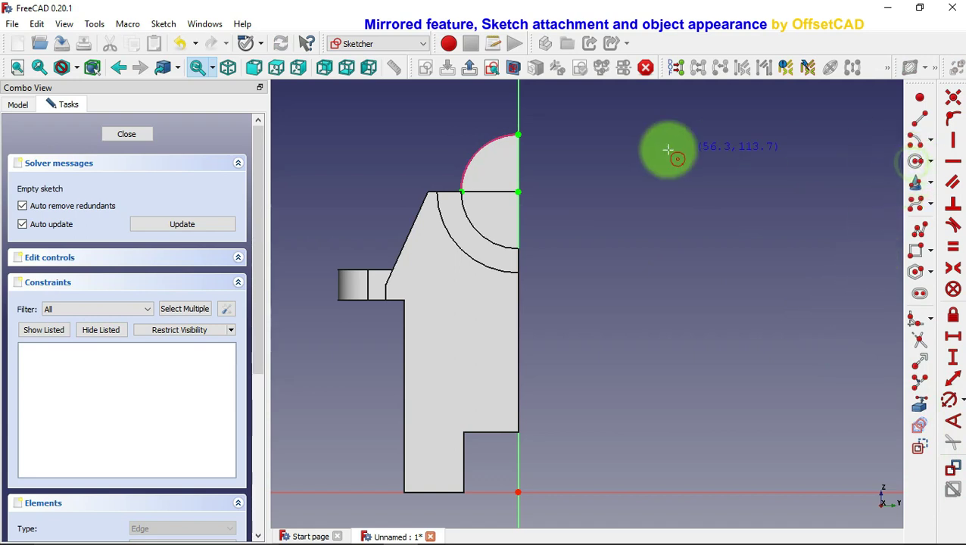
click(518, 191)
click(553, 208)
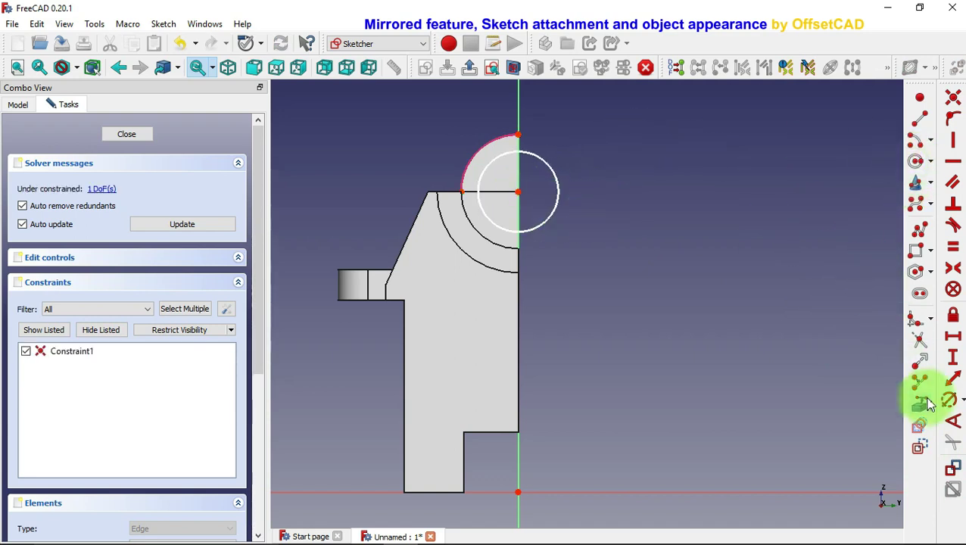
click(951, 402)
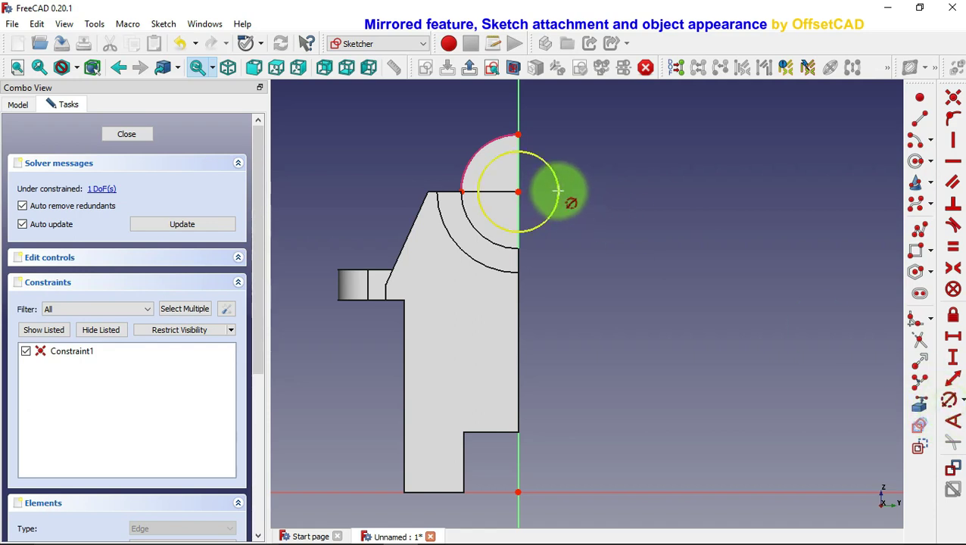
click(560, 198)
text(20)
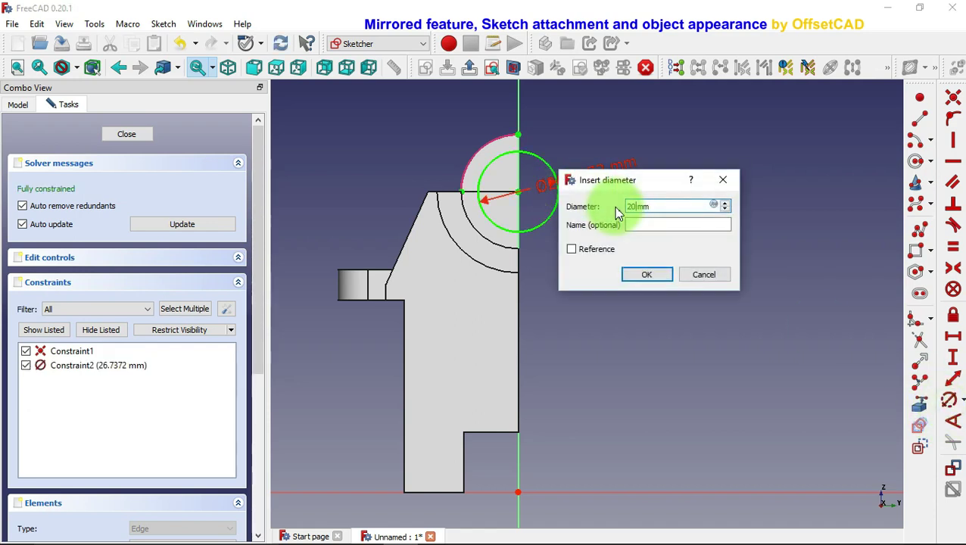
key(Return)
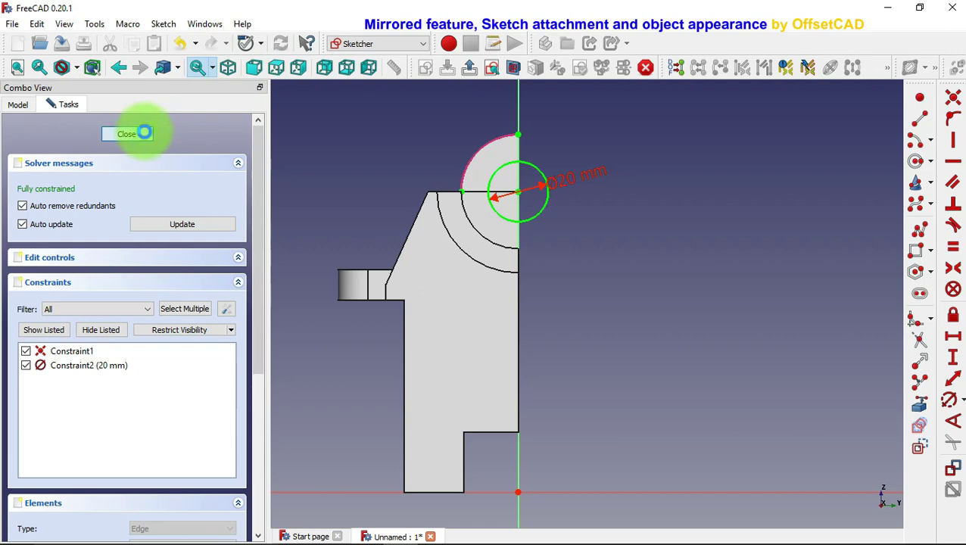
click(144, 134)
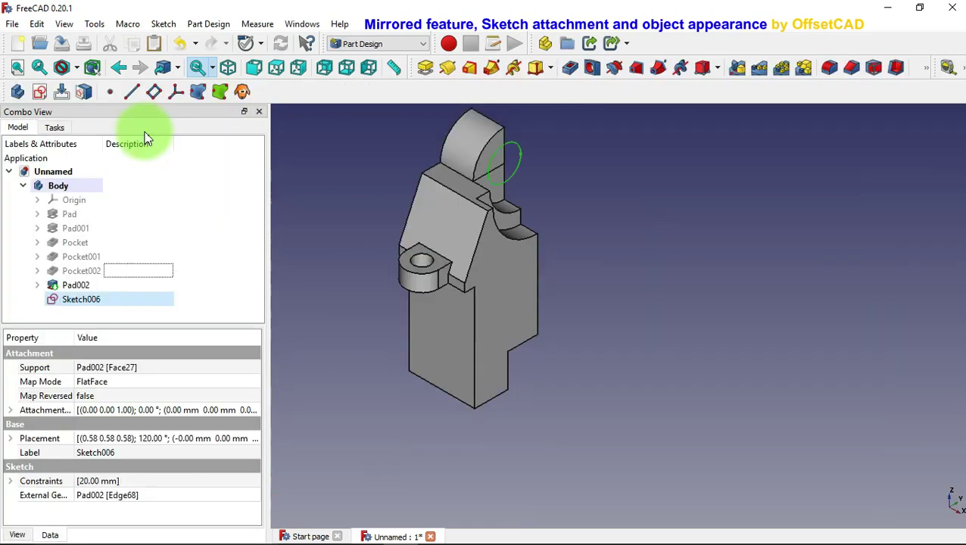
- Pocket the 20 mm circle Through all to make a hole through the boss
click(569, 72)
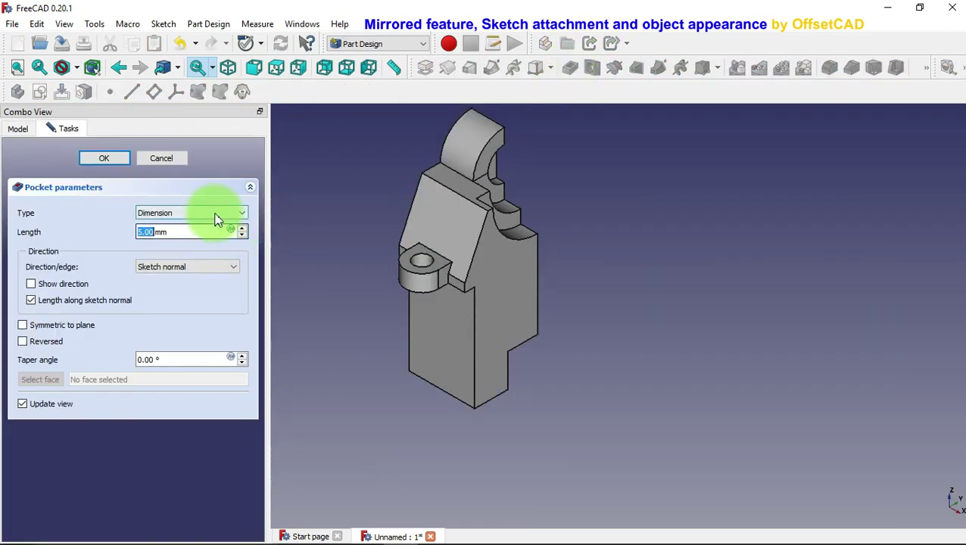
click(216, 219)
click(218, 234)
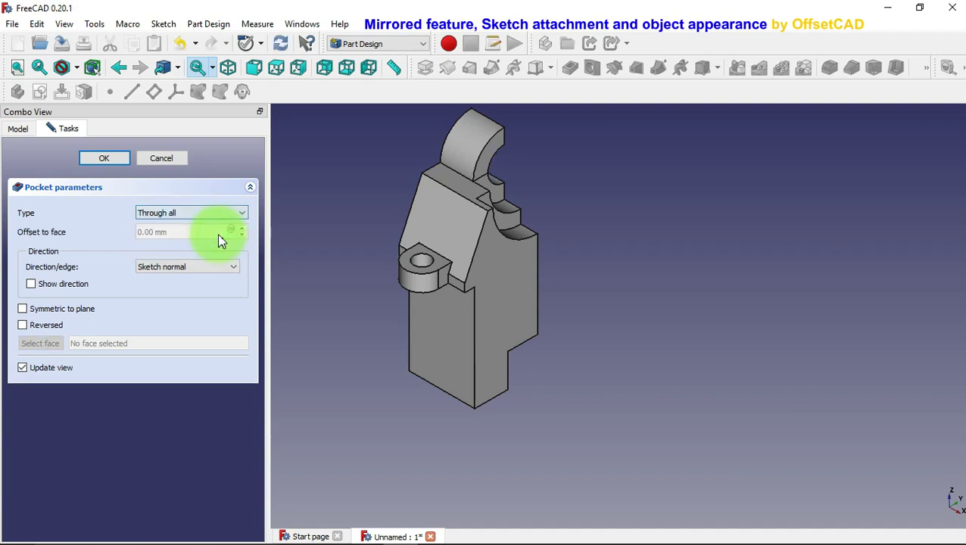
click(113, 153)
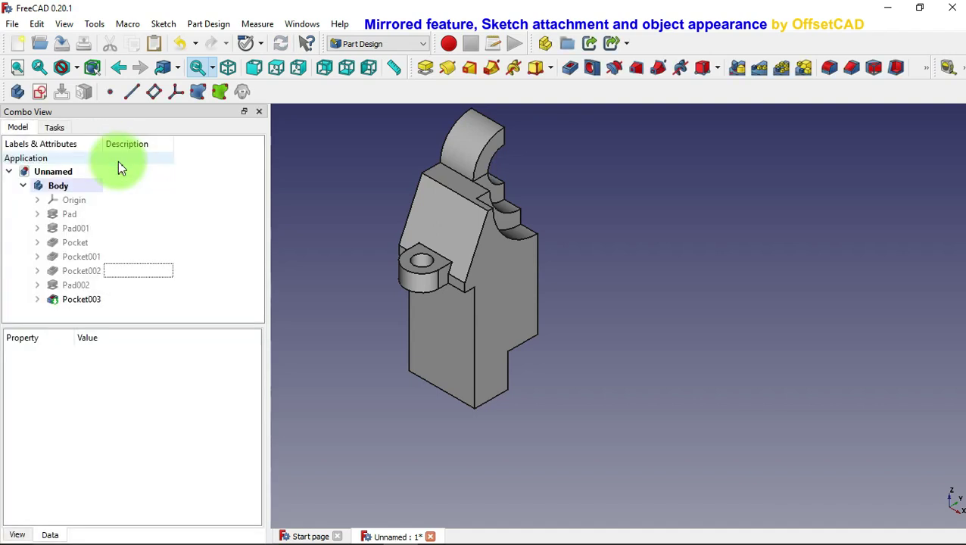
- Mirror all seven body features across the vertical sketch axis
scroll(349, 302, down, 1)
scroll(349, 303, down, 1)
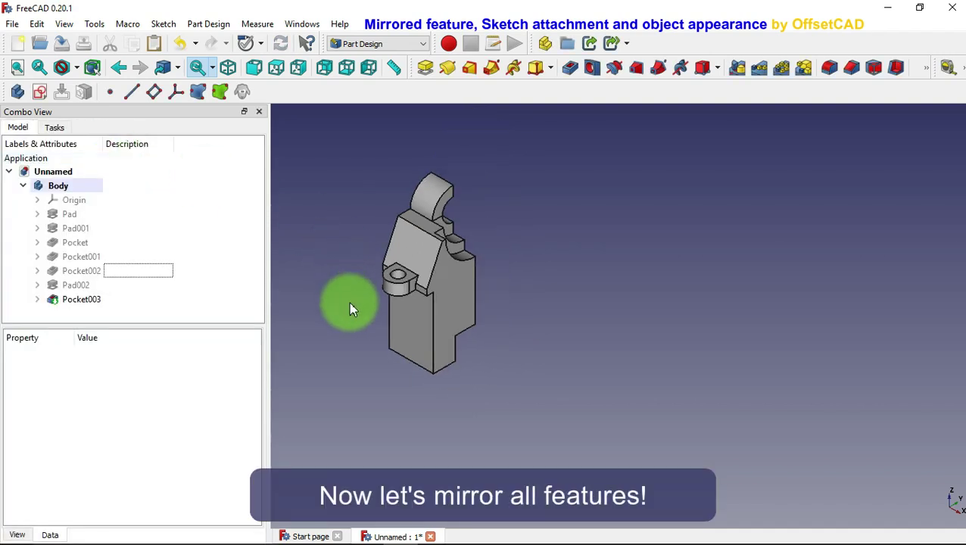
click(736, 73)
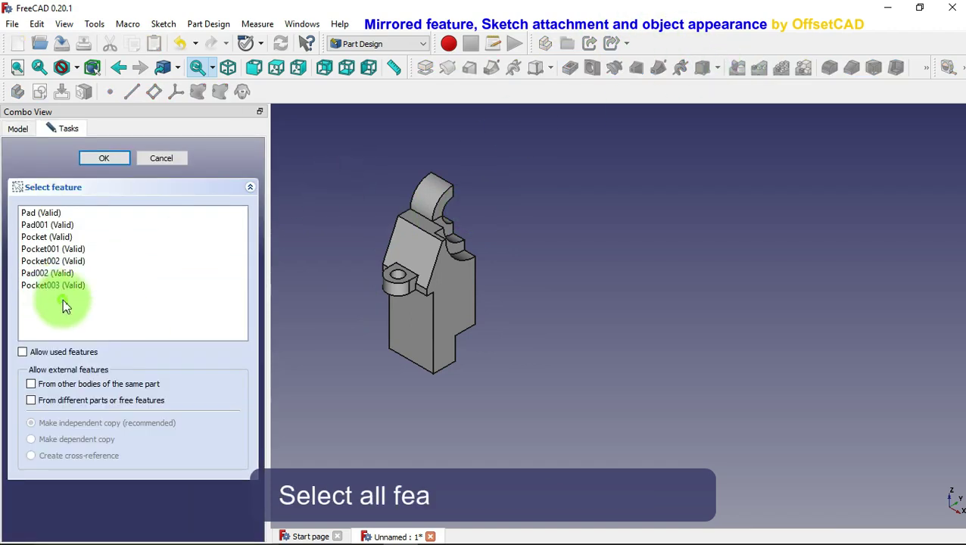
mouse_move(63, 299)
mouse_down()
mouse_move(121, 236)
mouse_move(105, 218)
mouse_up()
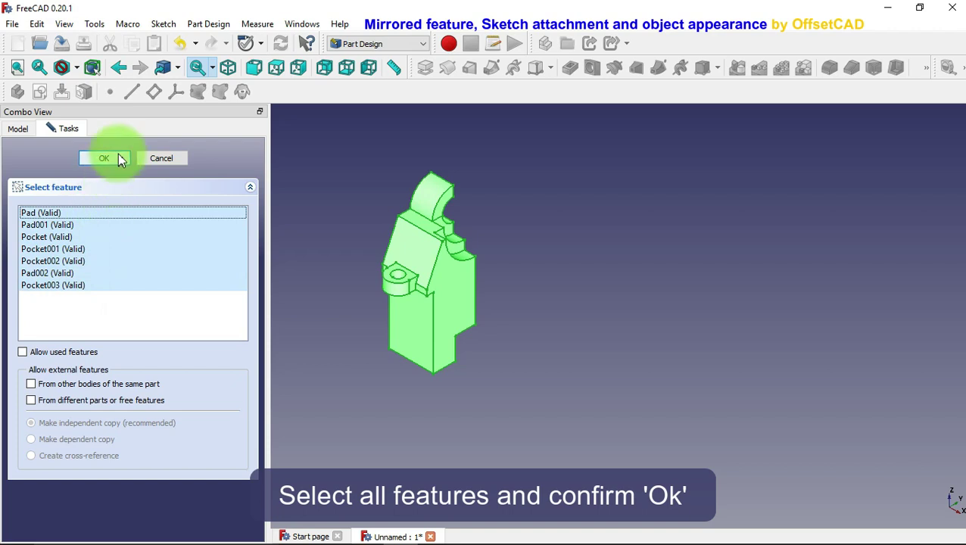
click(120, 159)
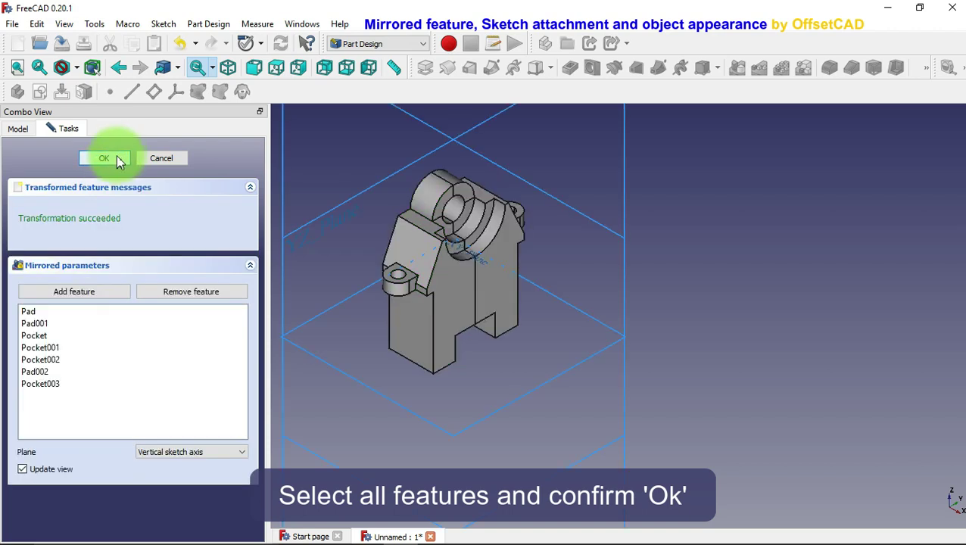
click(118, 159)
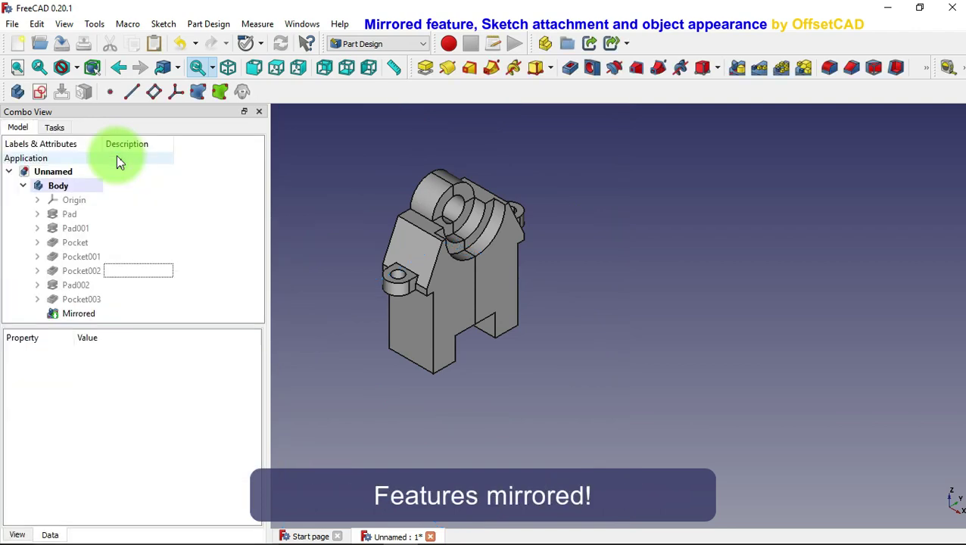
click(141, 315)
- Switch to the Part workbench and create a refined copy of the mirrored shape
click(420, 43)
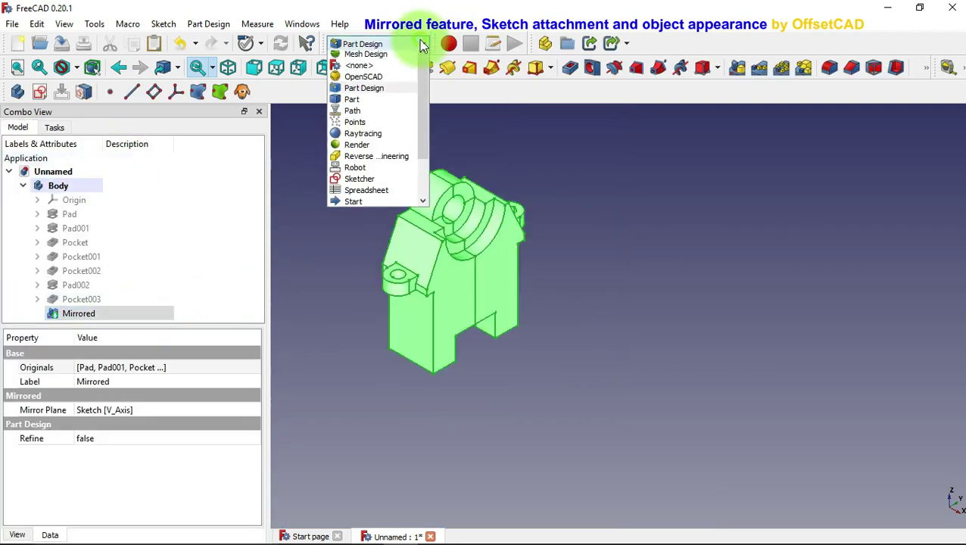
click(402, 217)
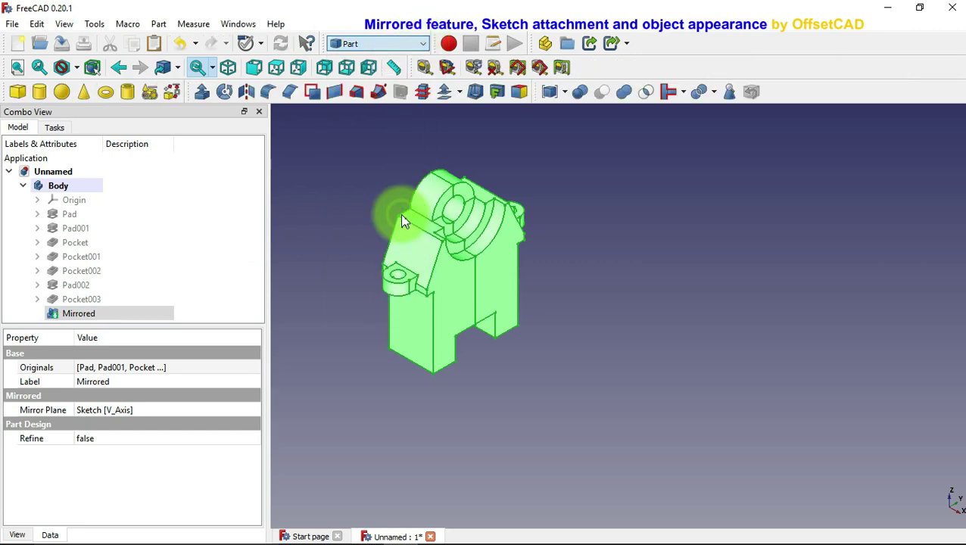
click(156, 24)
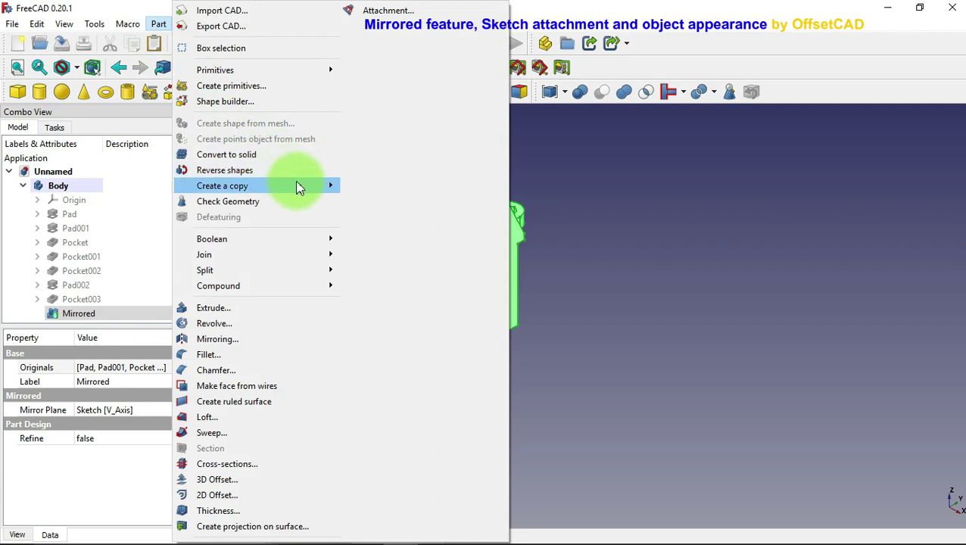
mouse_move(223, 186)
click(379, 237)
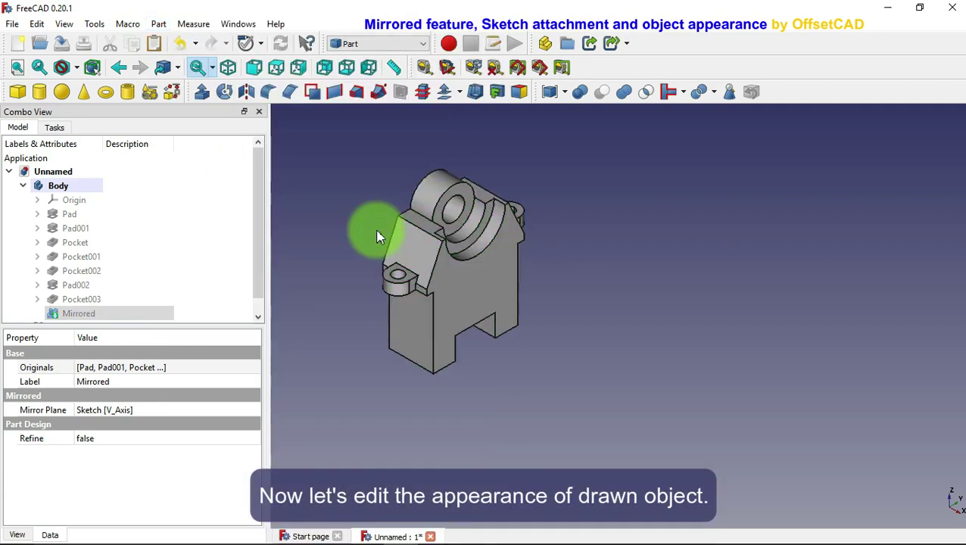
- Give the refined part Bronze material and a bright green (#00ff00) shape colour
click(367, 213)
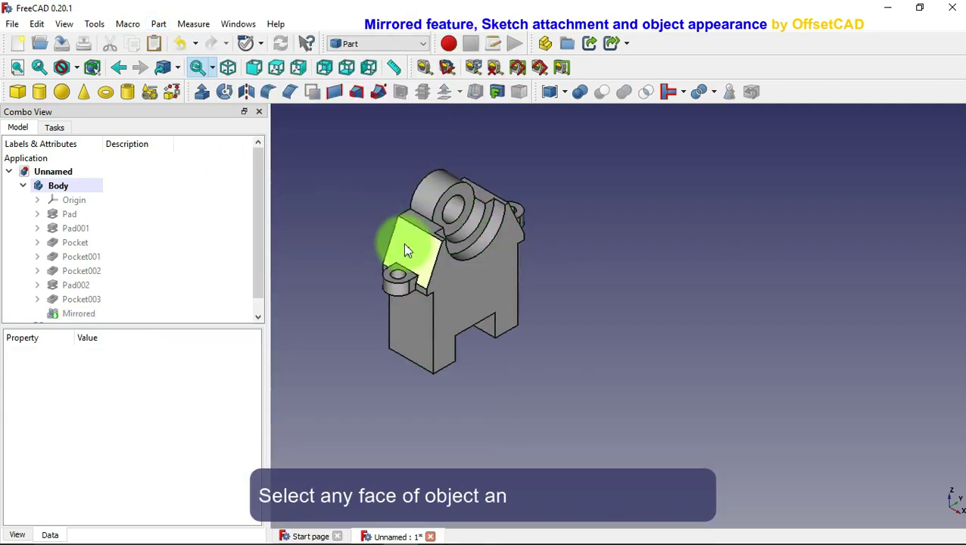
click(457, 290)
right_click(584, 268)
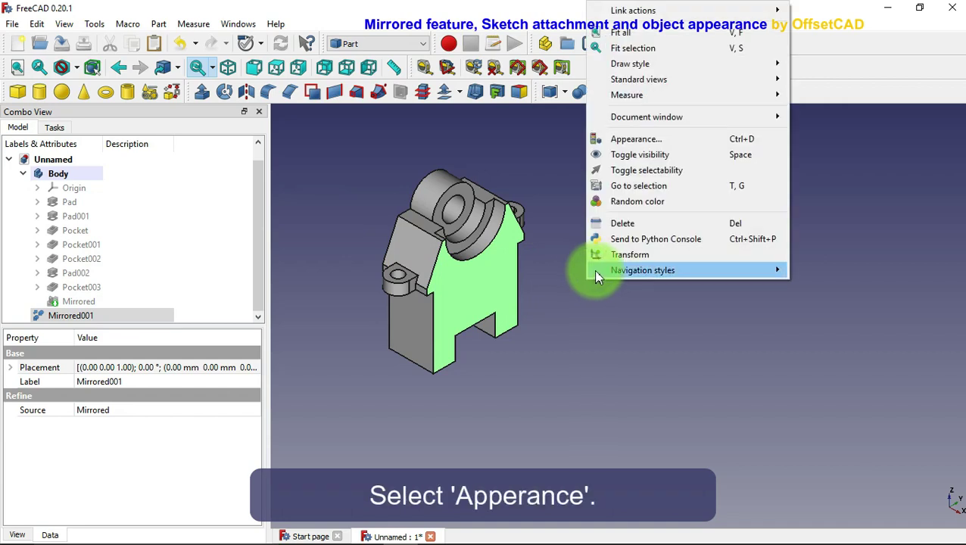
click(661, 141)
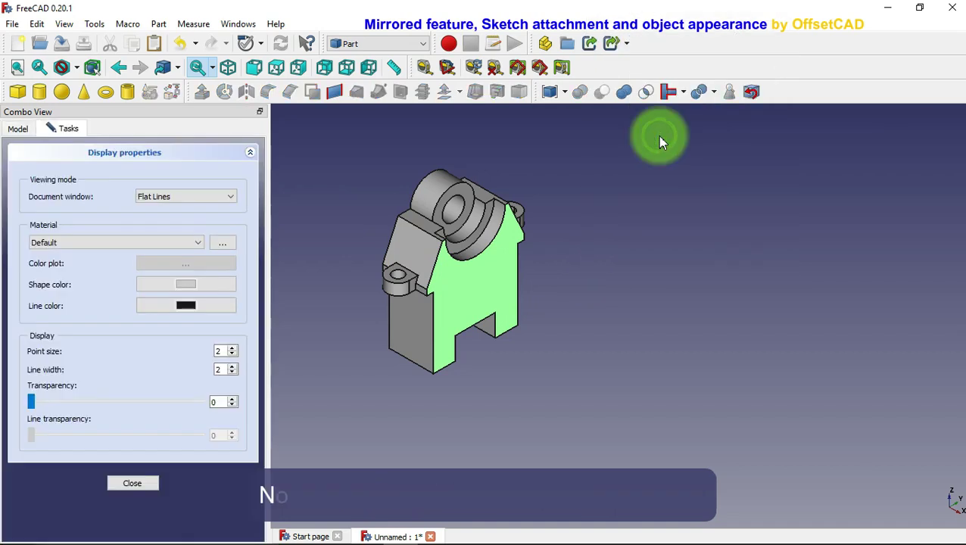
click(188, 239)
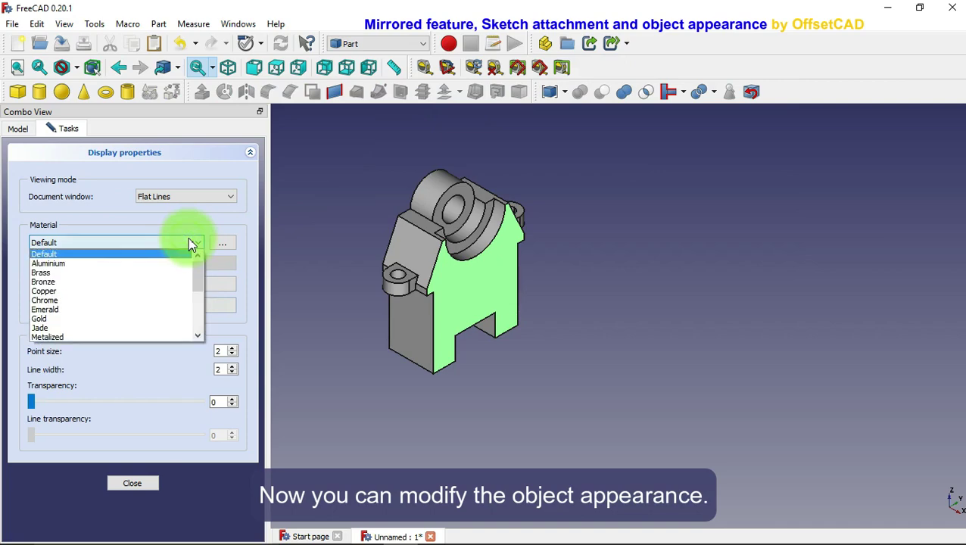
click(150, 280)
click(170, 284)
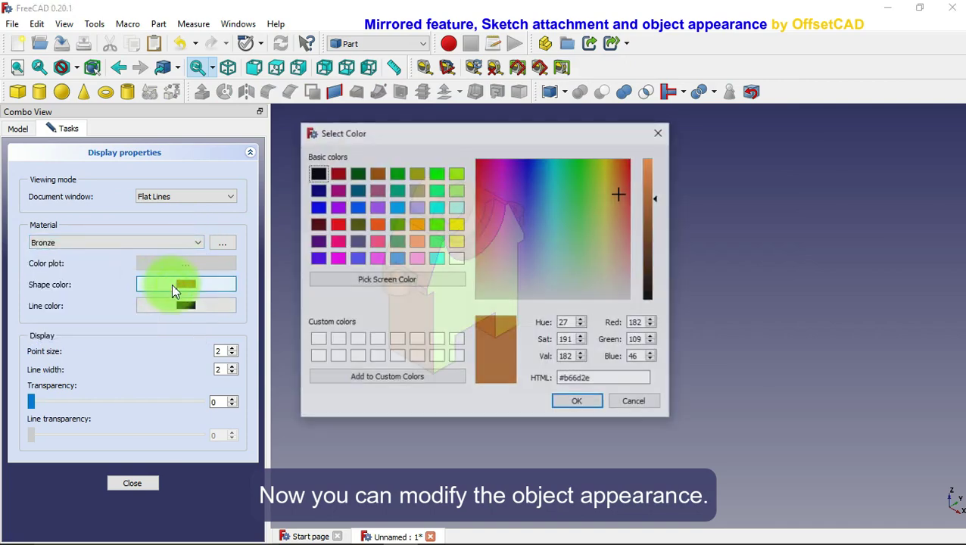
click(438, 174)
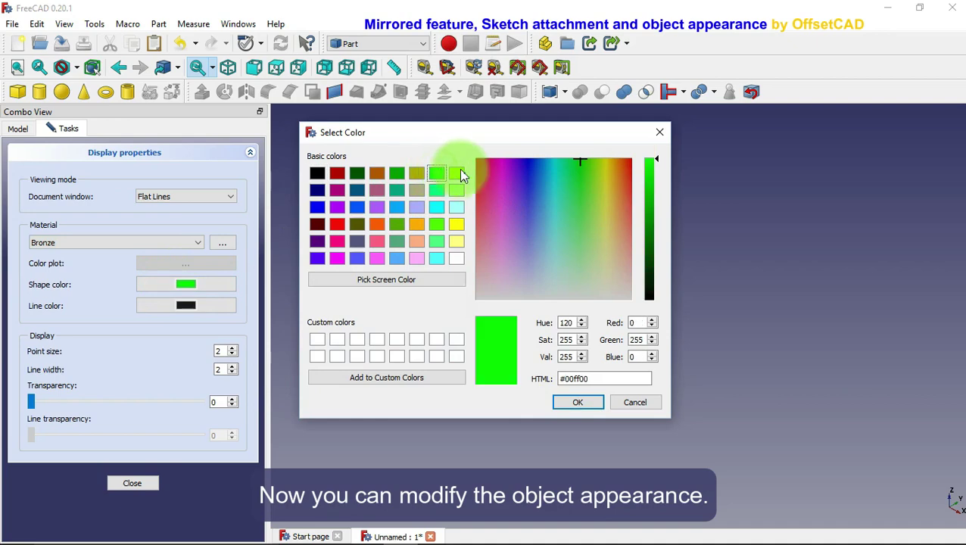
click(573, 404)
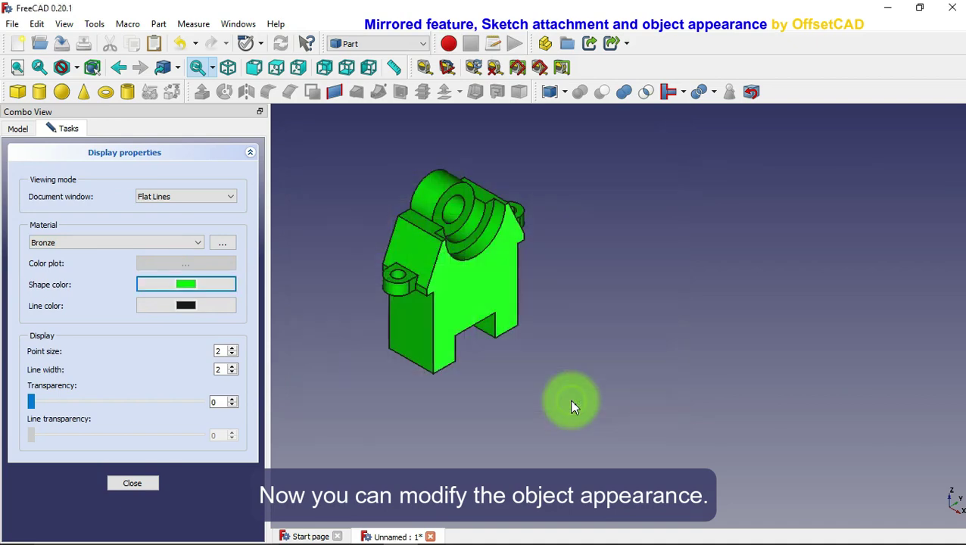
click(148, 483)
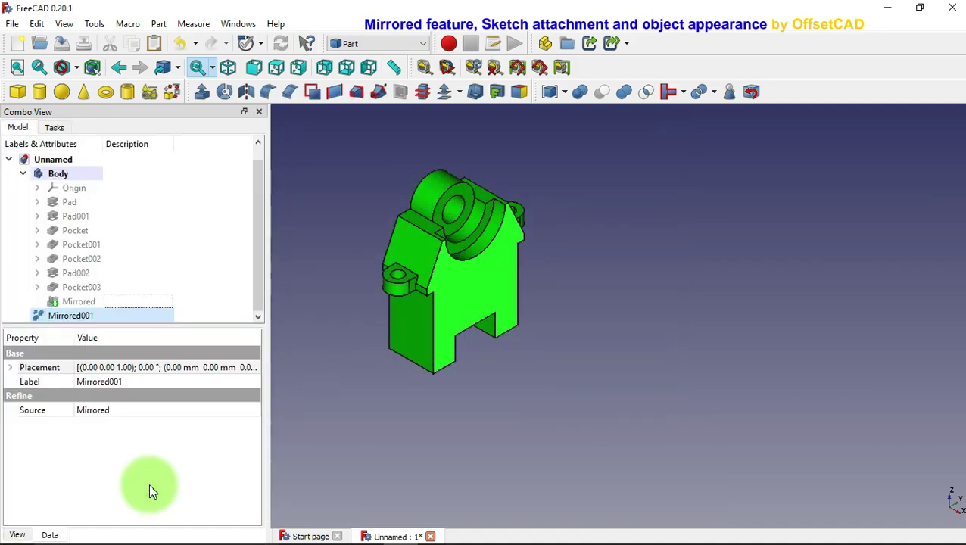
click(361, 220)
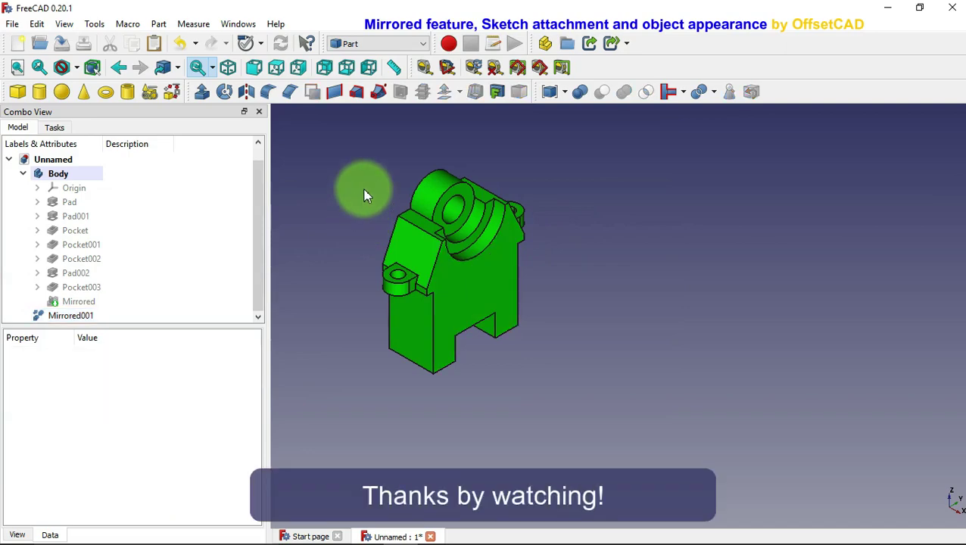
scroll(365, 195, up, 3)
mouse_move(365, 196)
middle_down()
mouse_move(578, 289)
mouse_move(632, 226)
mouse_move(758, 144)
mouse_move(852, 130)
mouse_move(582, 401)
mouse_move(759, 407)
mouse_move(901, 459)
middle_up()
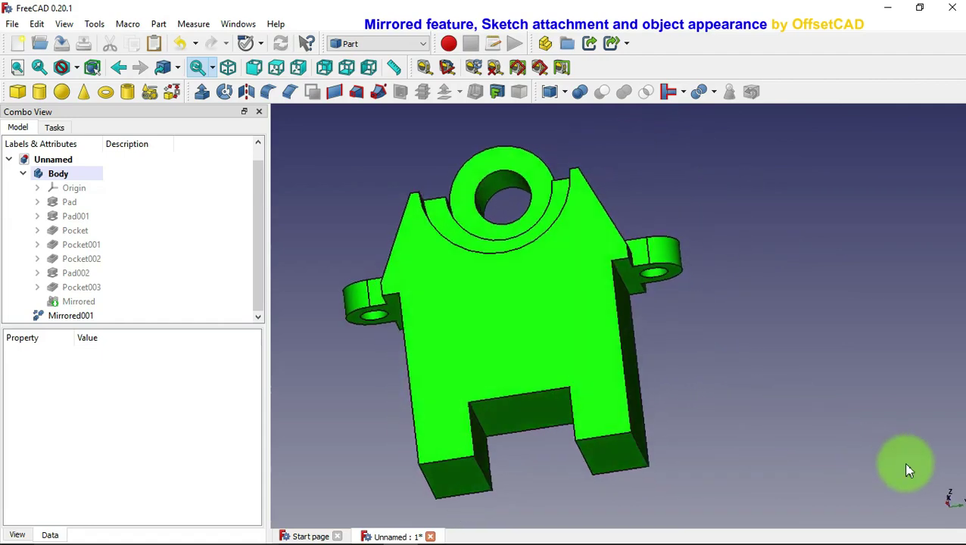
click(228, 69)
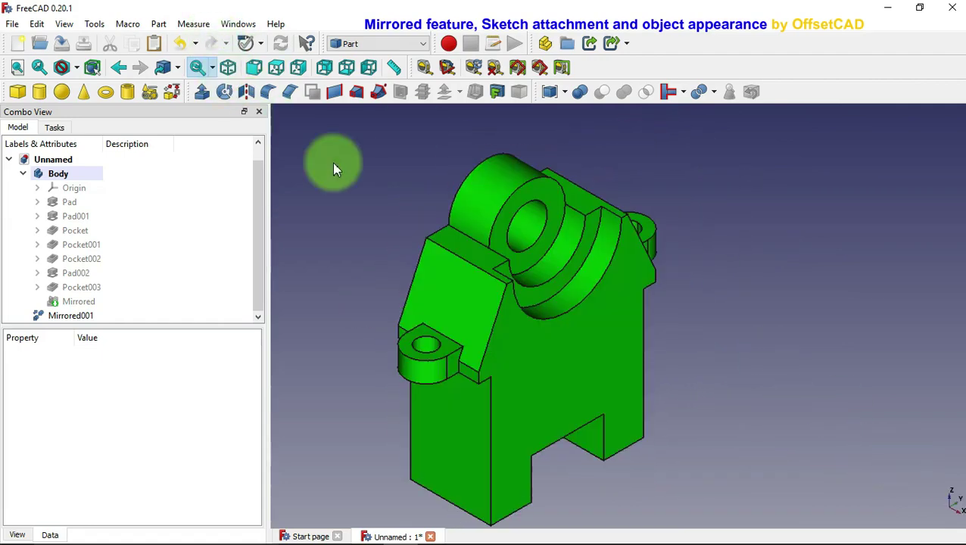